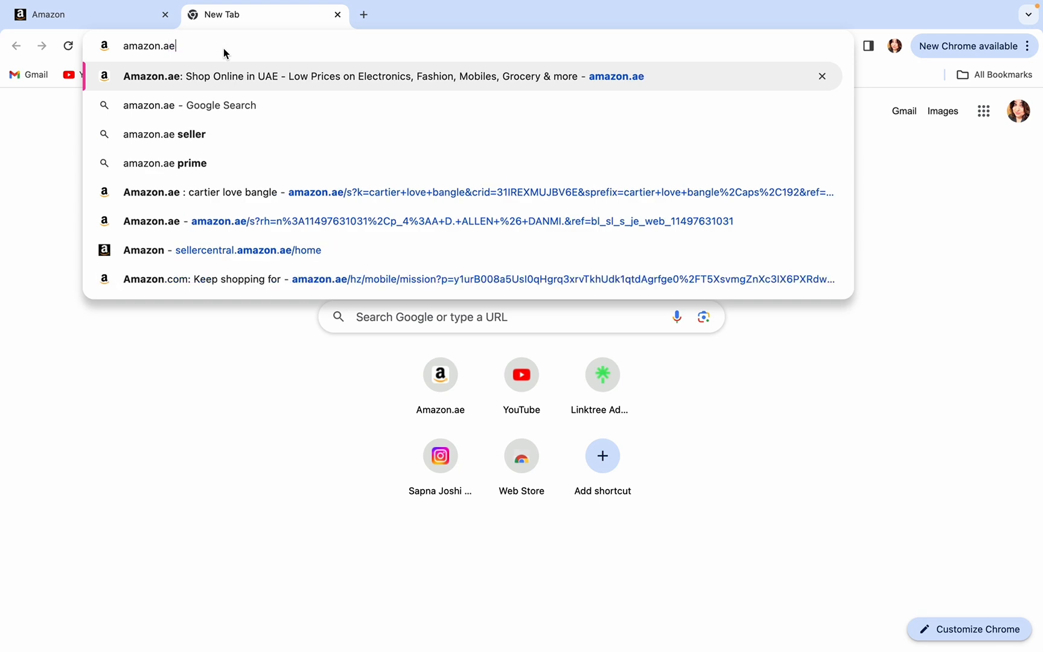
- Open amazon.ae and browse the home page's deals, clearance offers and product categories
key("Return")
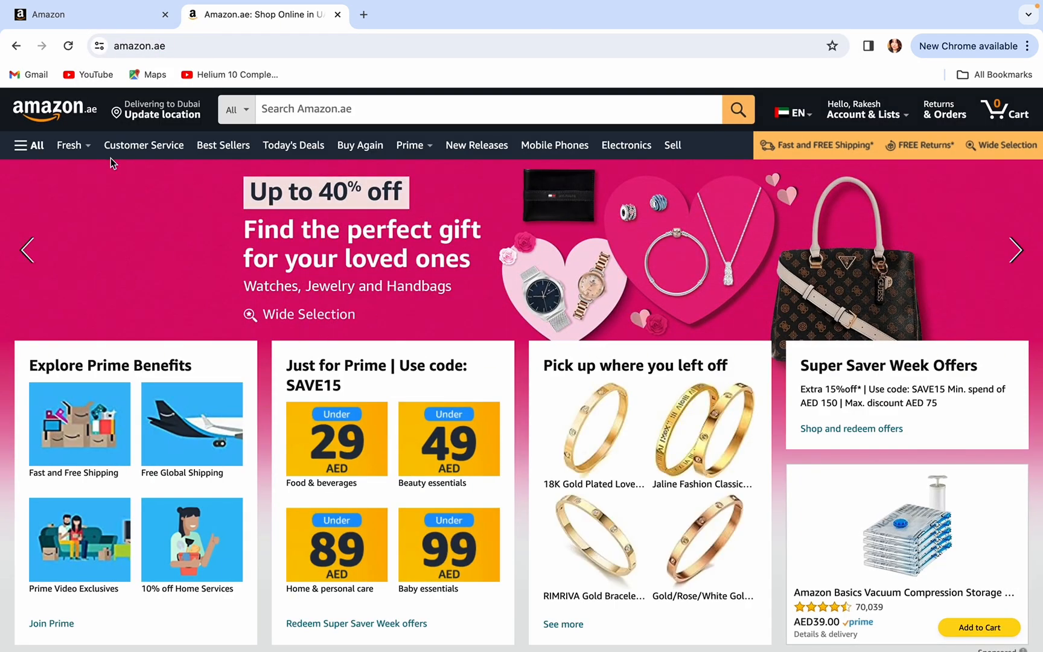
scroll(227, 314, "down", 10)
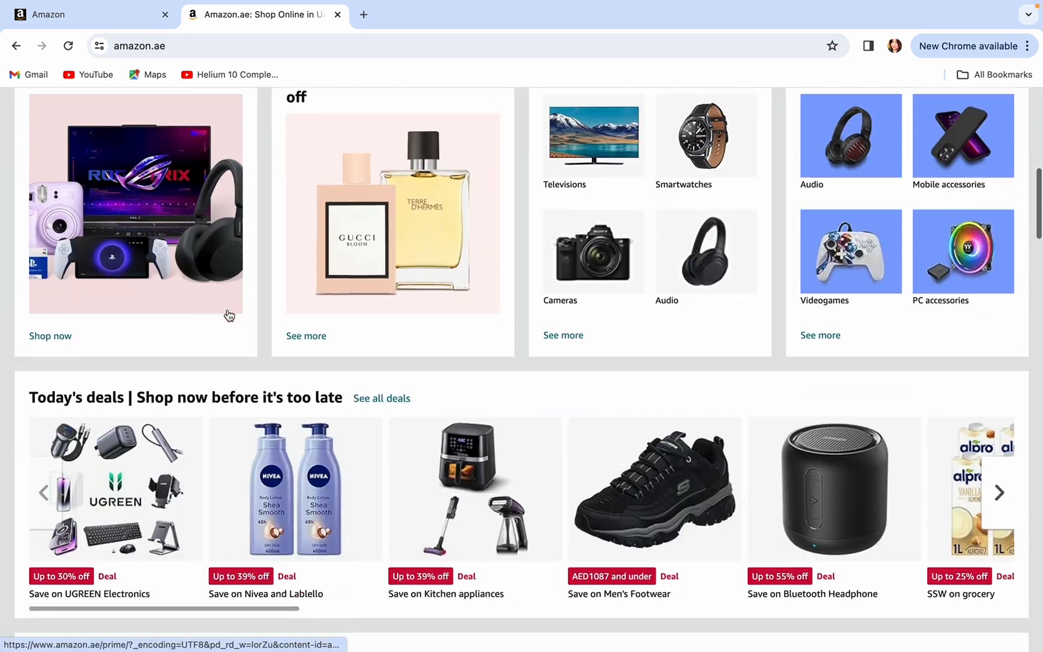
scroll(228, 315, "down", 12)
scroll(235, 313, "up", 4)
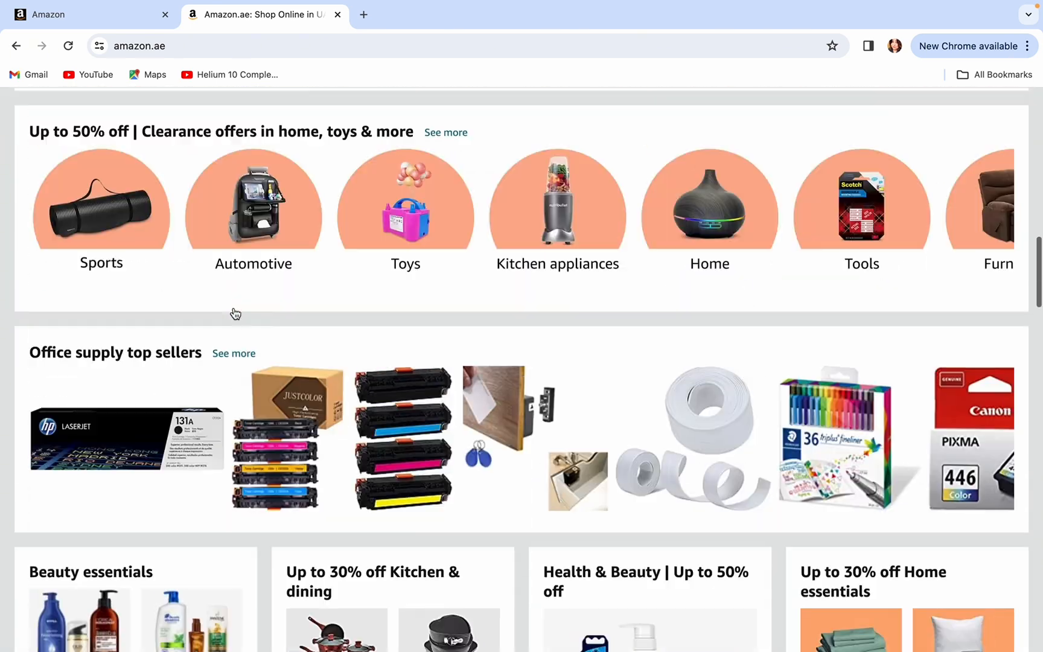
scroll(234, 311, "up", 3)
scroll(234, 308, "down", 7)
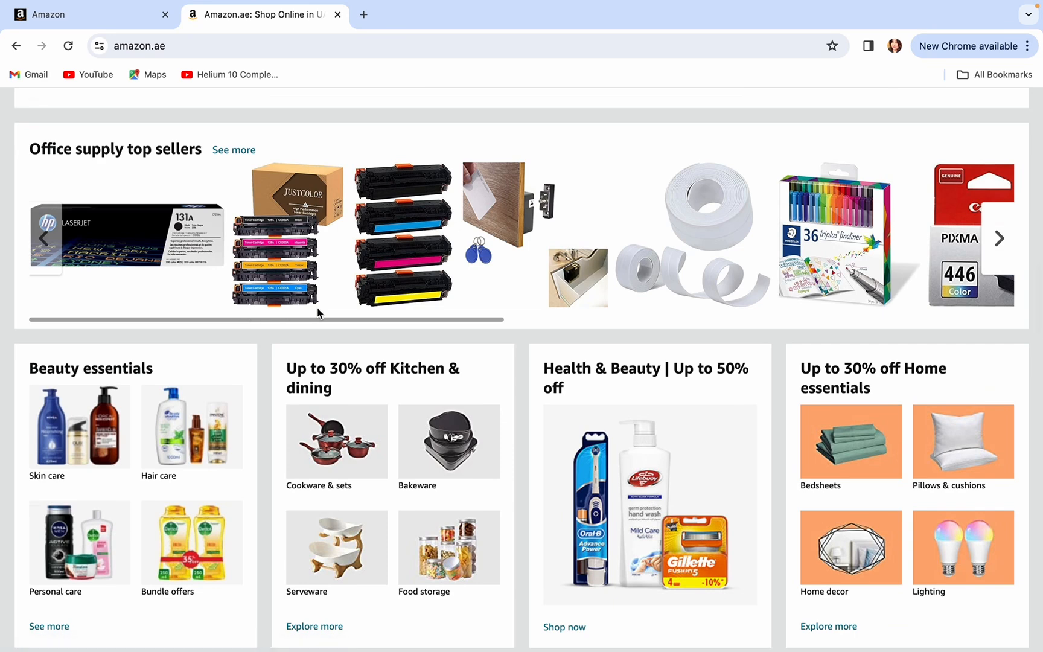
scroll(318, 315, "up", 5)
scroll(195, 133, "down", 10)
- Open the Best Sellers page on amazon.ae and look through the top products in several departments
left_click(89, 16)
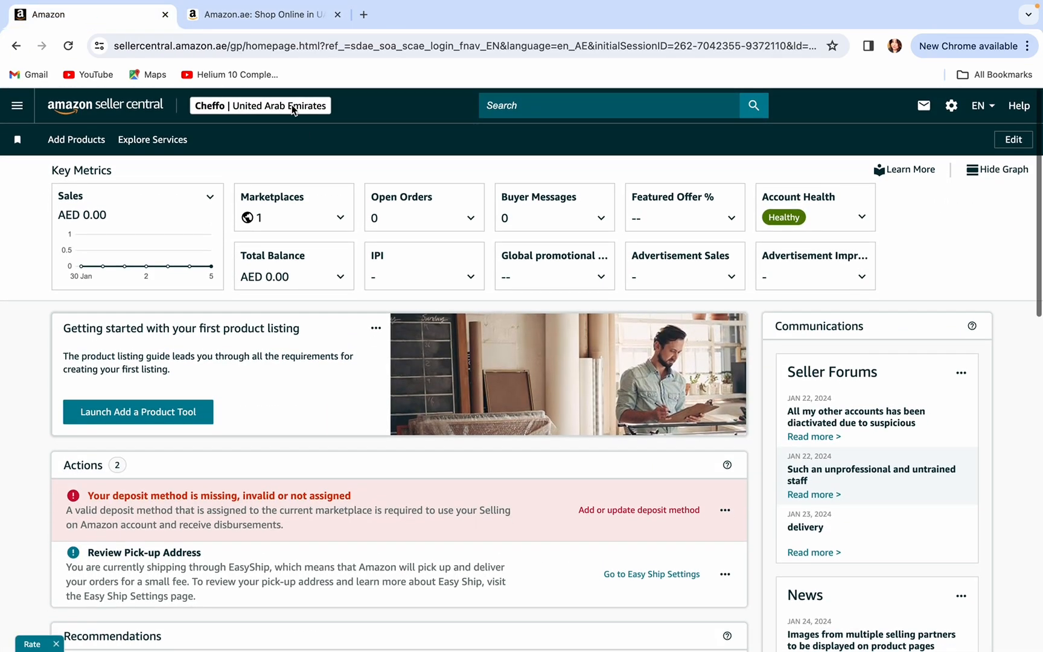
left_click(266, 17)
scroll(225, 192, "up", 12)
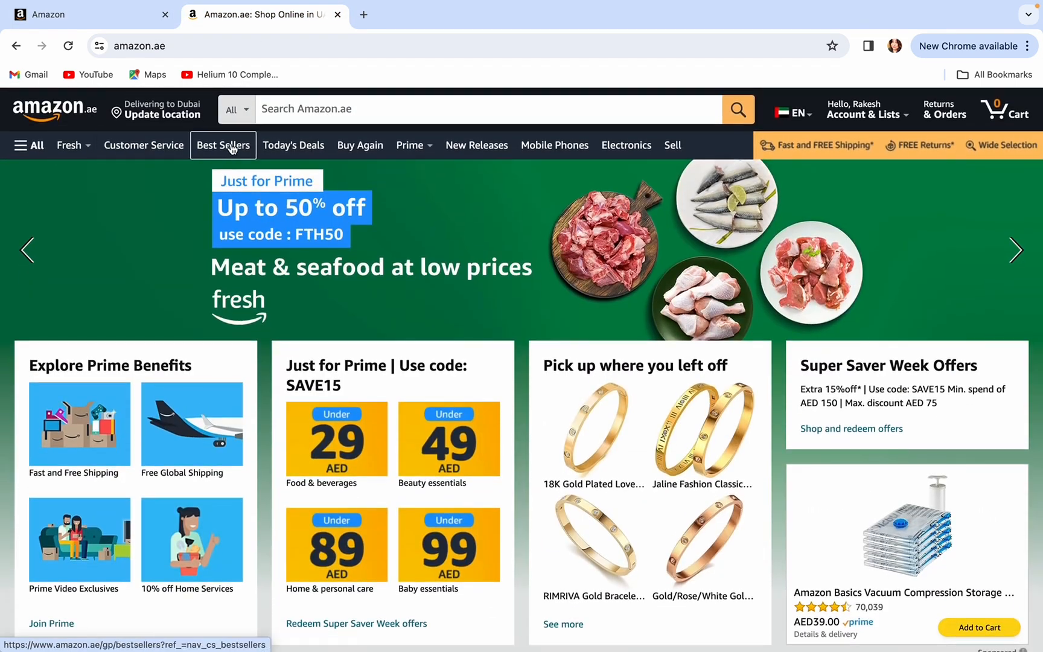
left_click(211, 145)
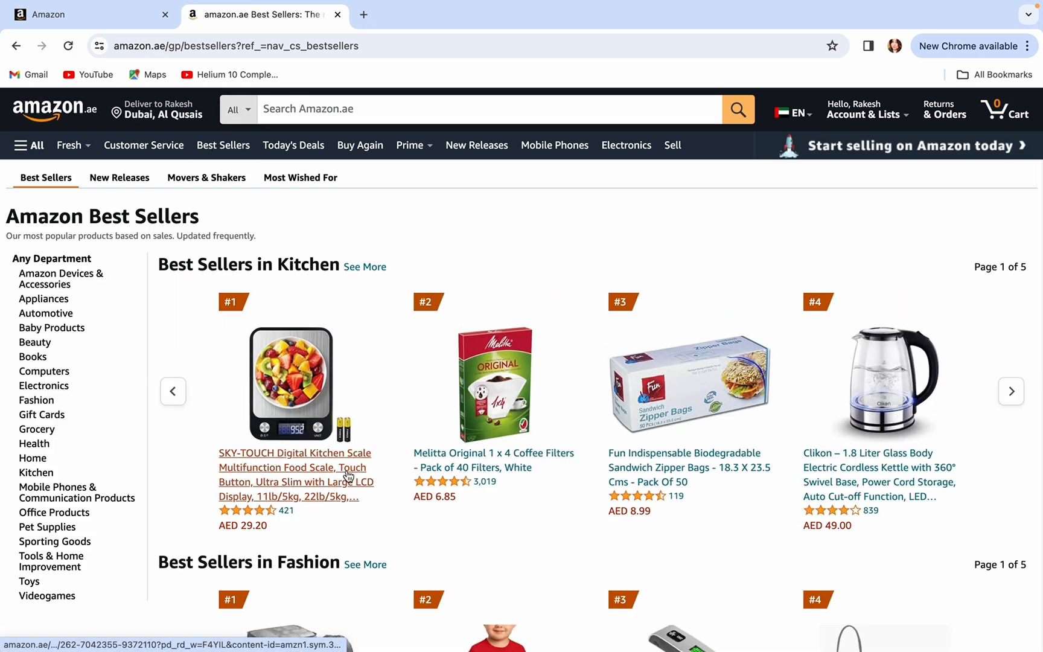
scroll(344, 474, "down", 4)
scroll(348, 473, "down", 3)
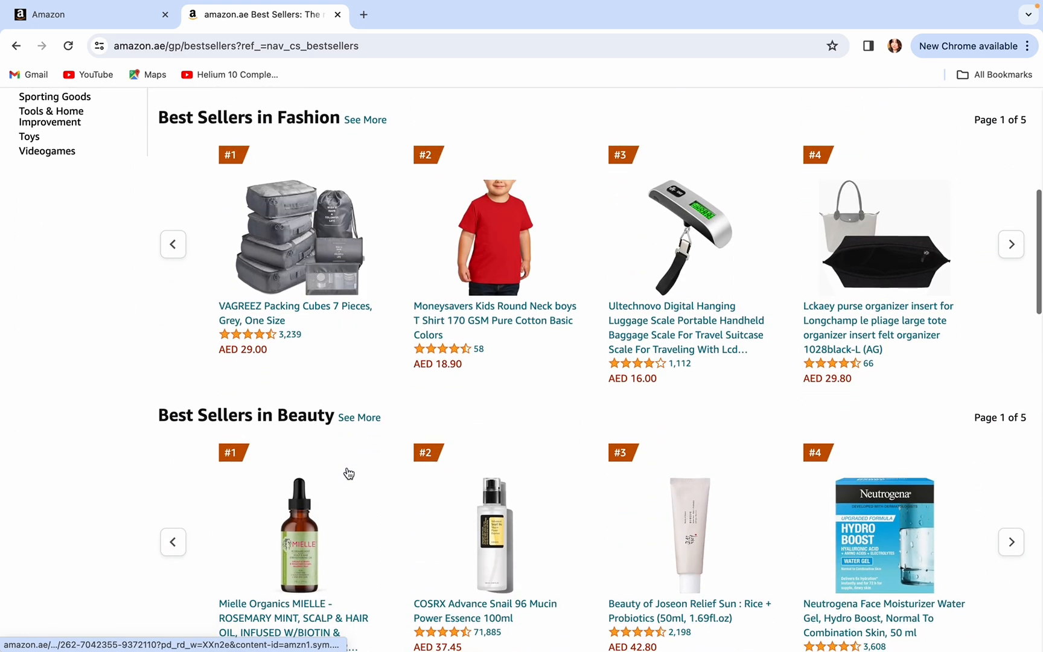
scroll(537, 357, "down", 6)
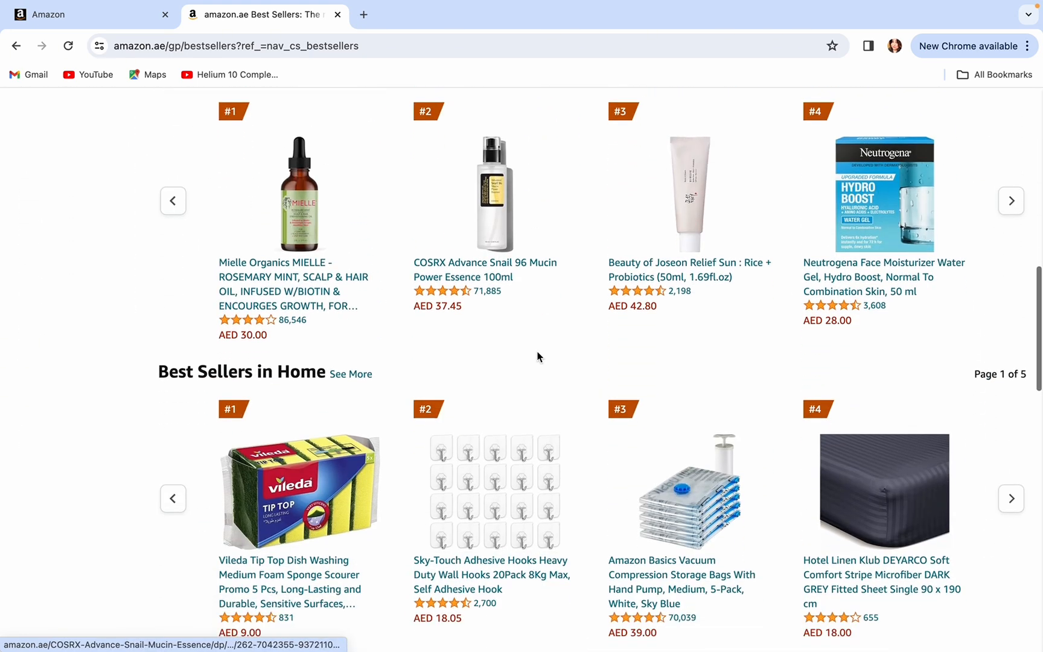
scroll(538, 356, "up", 12)
scroll(540, 363, "up", 1)
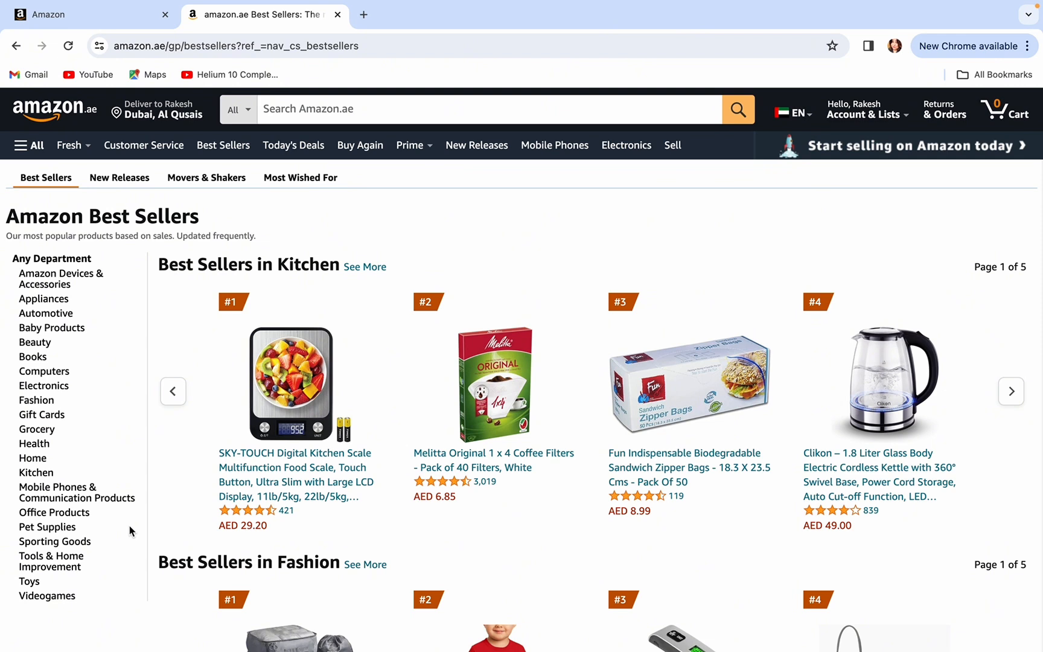
- Browse the best sellers in the Beauty department and open the Kloy Hair Scalp Massager Shampoo Brush
left_click(38, 343)
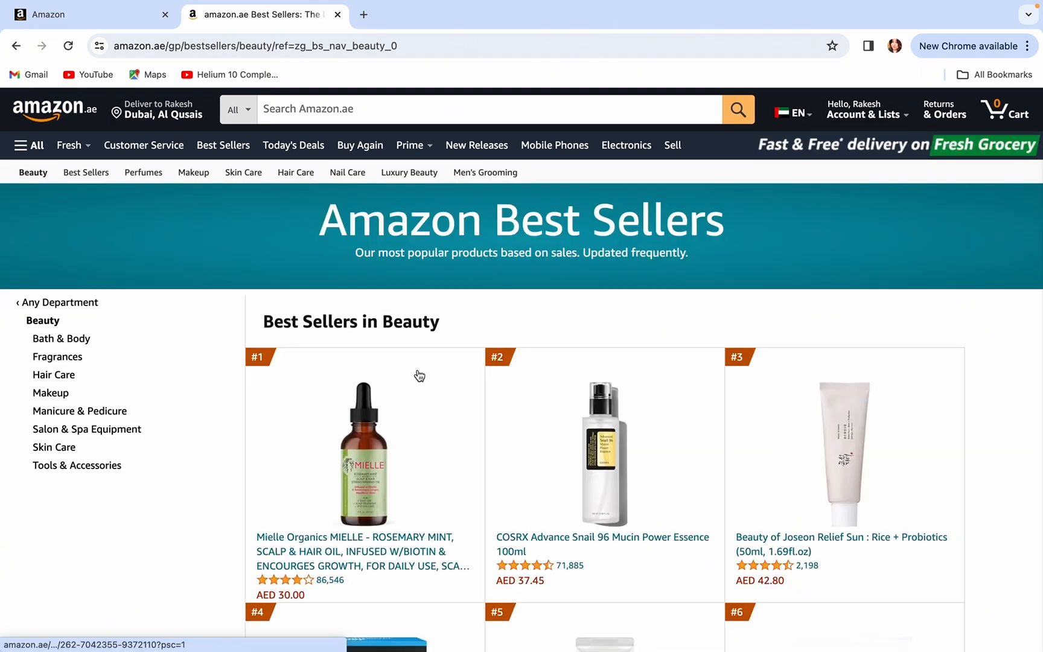
scroll(419, 392, "down", 3)
scroll(422, 411, "down", 8)
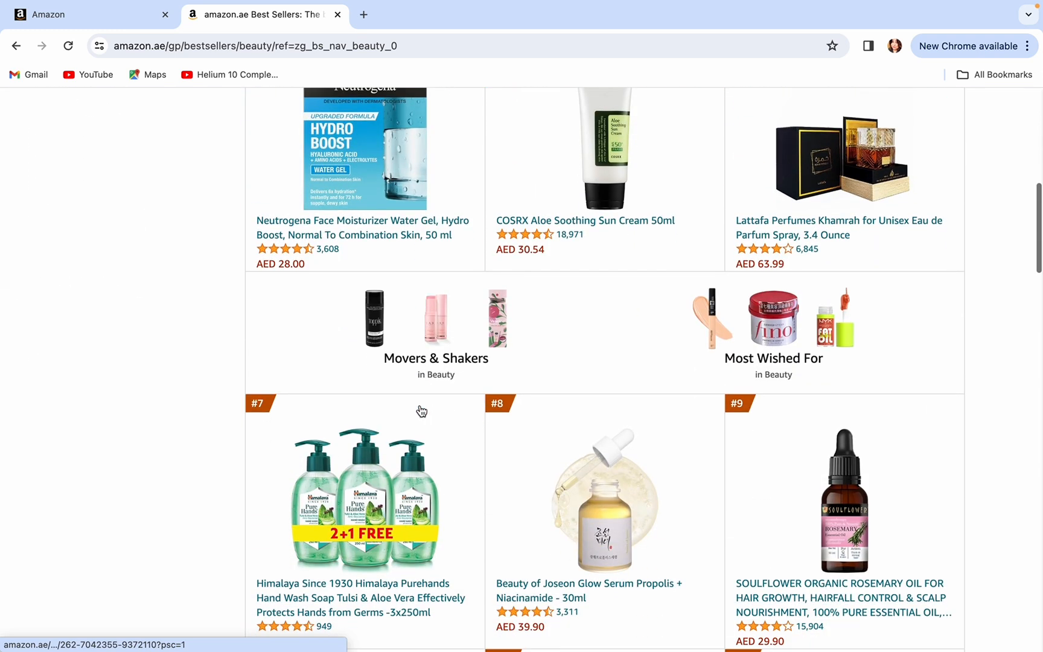
scroll(421, 407, "down", 6)
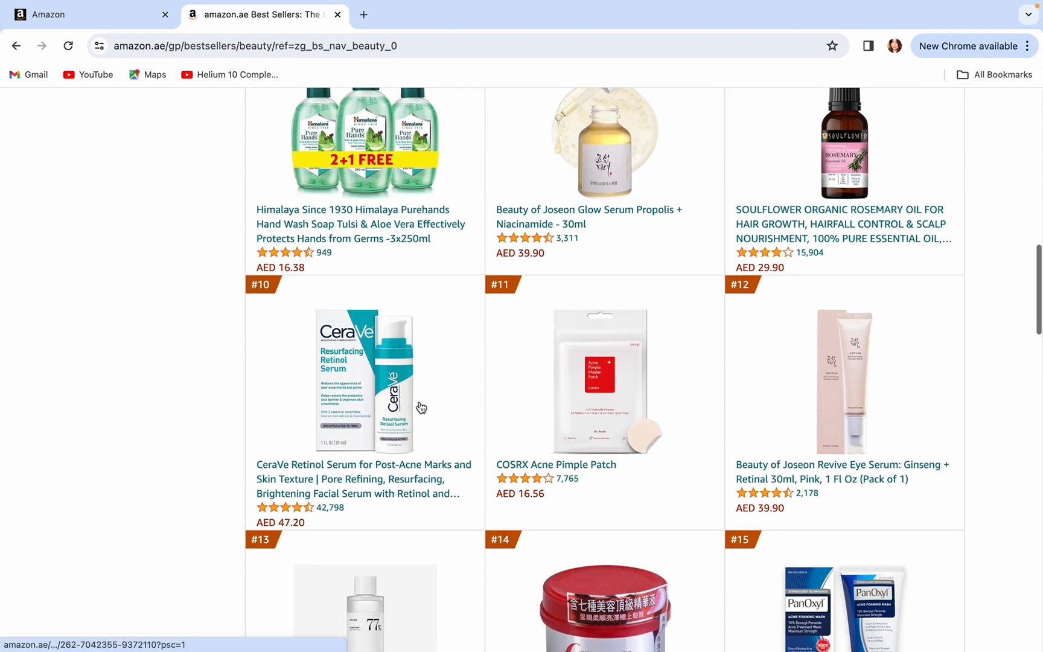
scroll(421, 409, "down", 6)
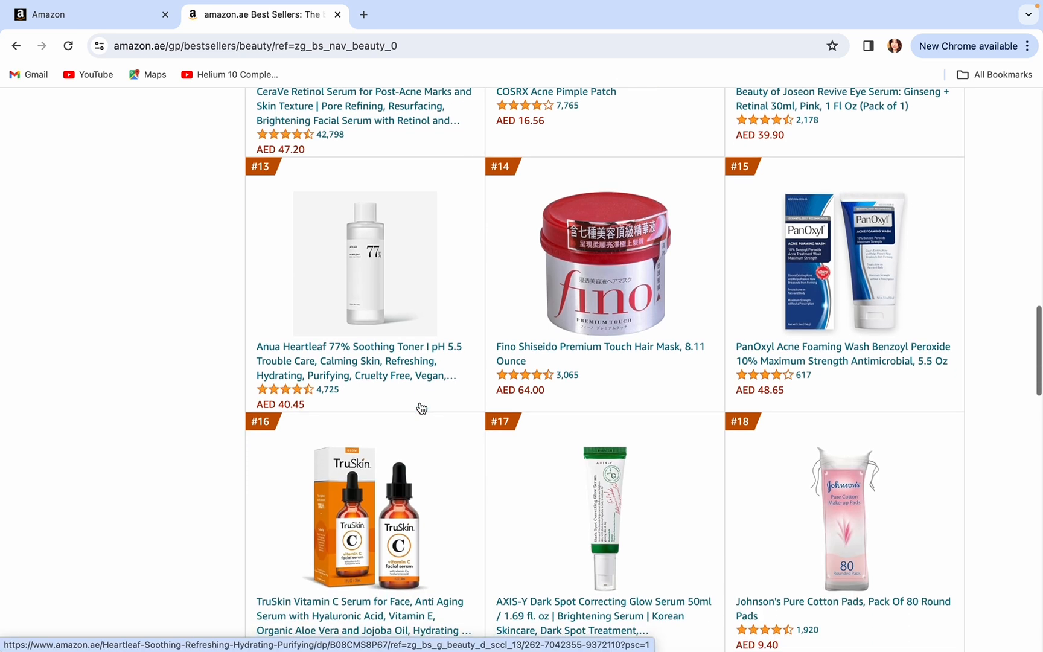
scroll(422, 409, "down", 10)
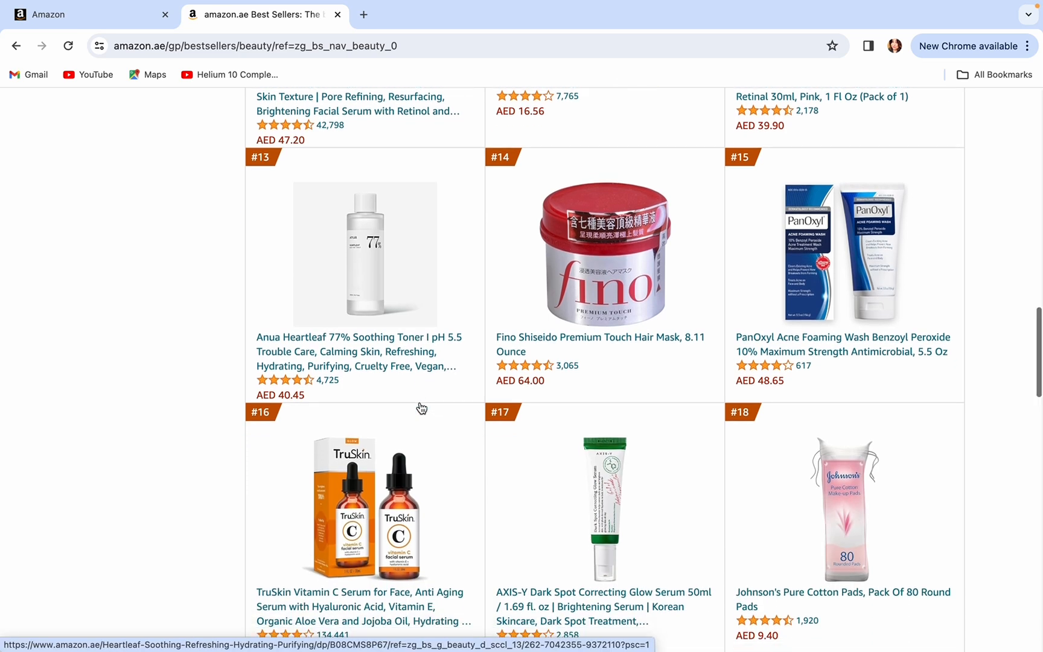
scroll(421, 409, "down", 2)
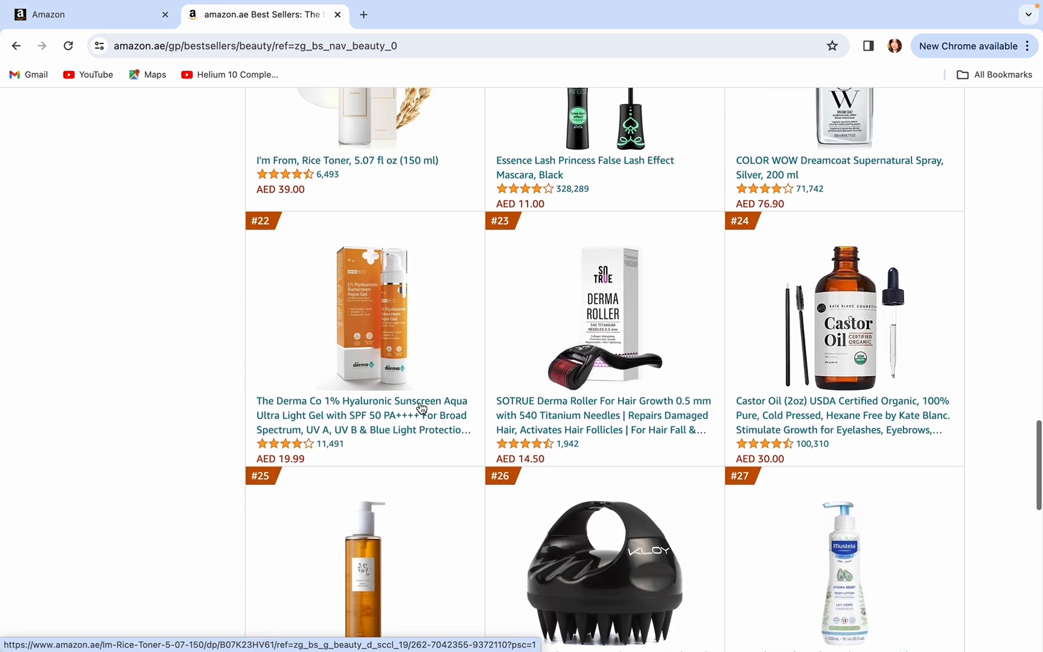
scroll(422, 408, "down", 4)
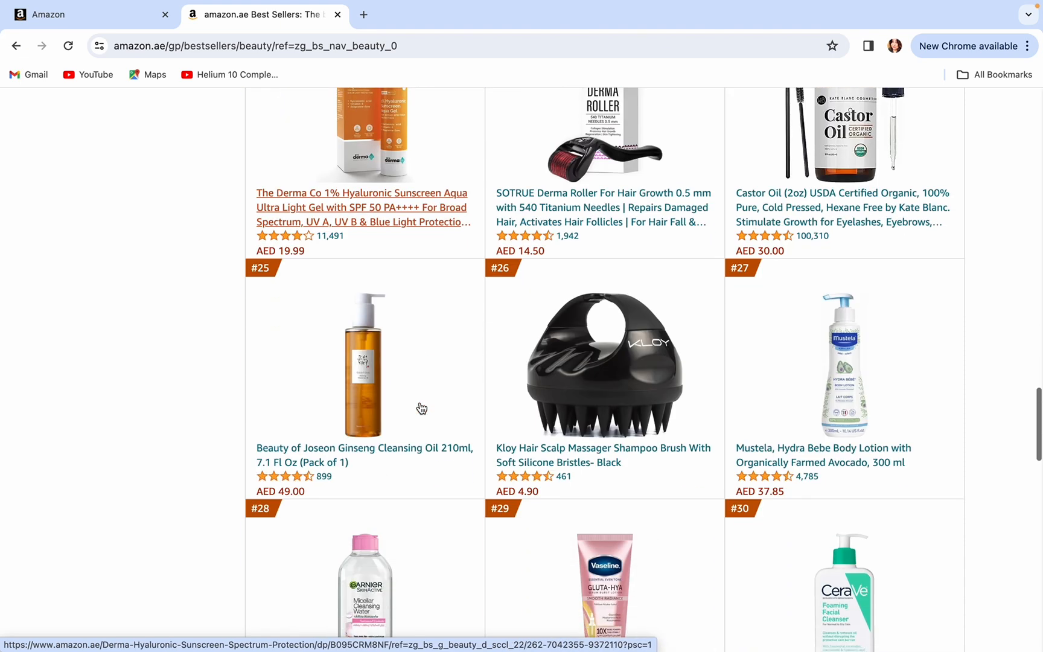
scroll(422, 409, "down", 3)
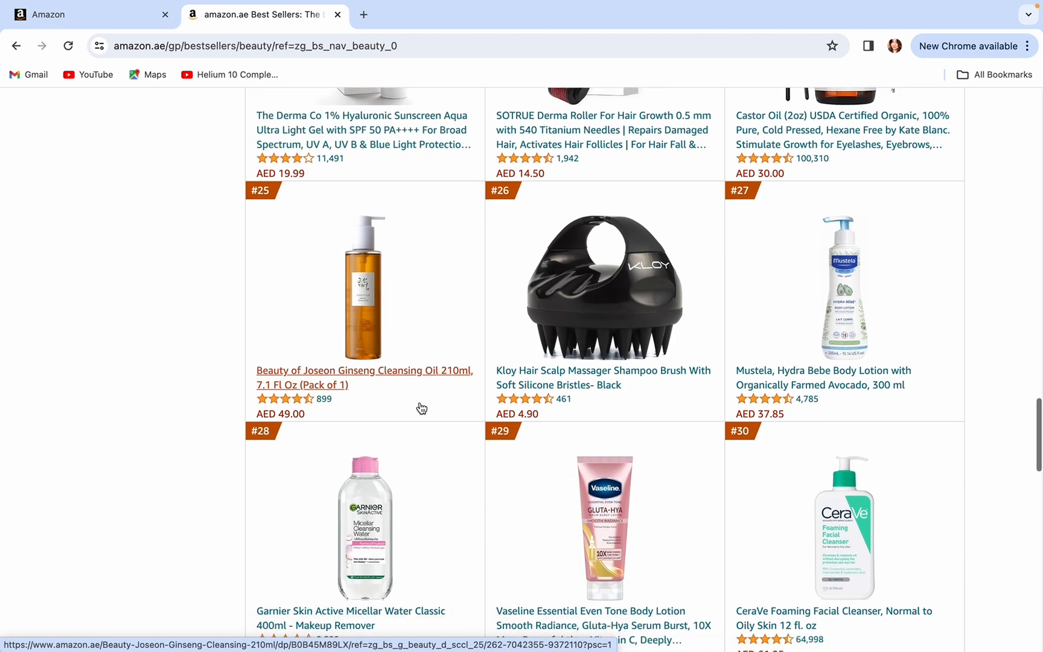
scroll(421, 409, "down", 7)
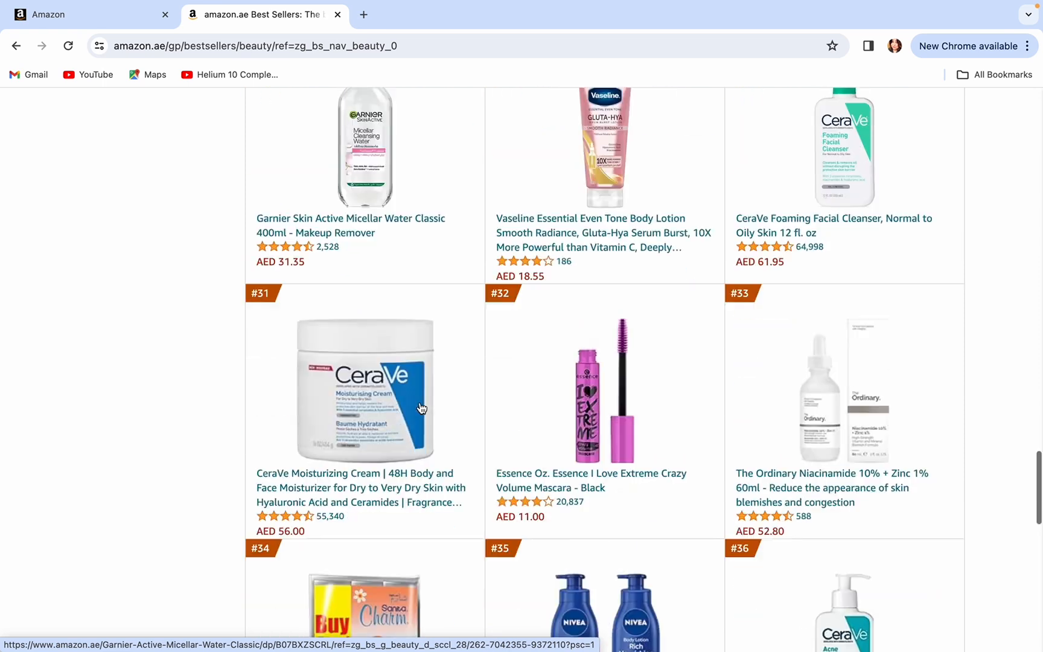
scroll(421, 409, "up", 8)
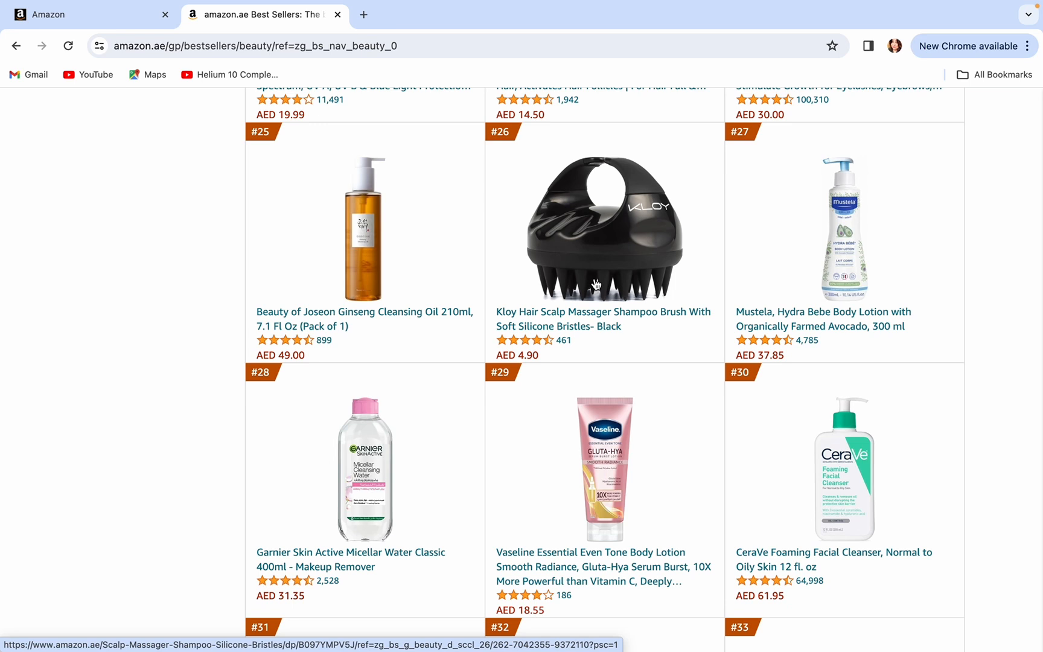
left_click(591, 313)
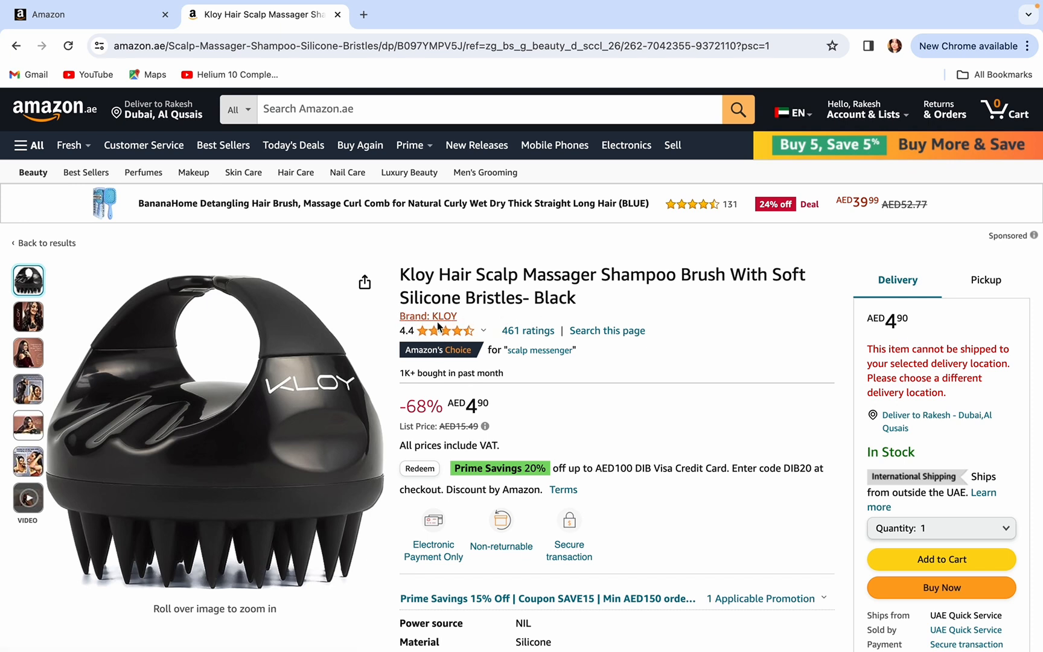
- Examine the Kloy brush's product page, including its title, images, price, rating and seller details
scroll(609, 345, "down", 3)
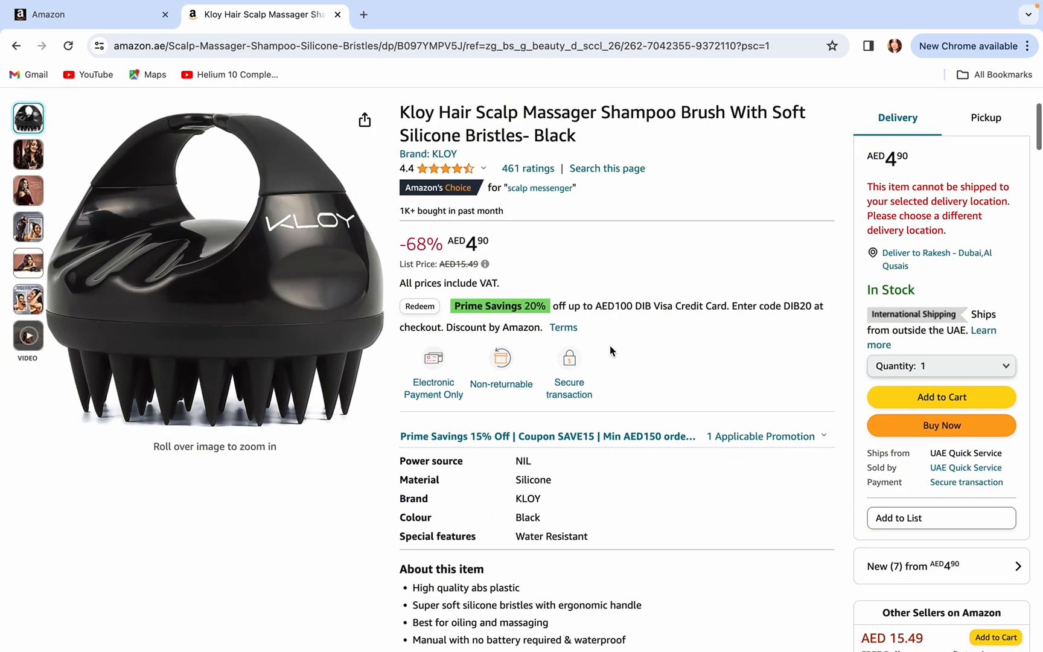
left_click(997, 487)
left_click(1011, 503)
scroll(947, 477, "up", 1)
scroll(947, 477, "up", 1)
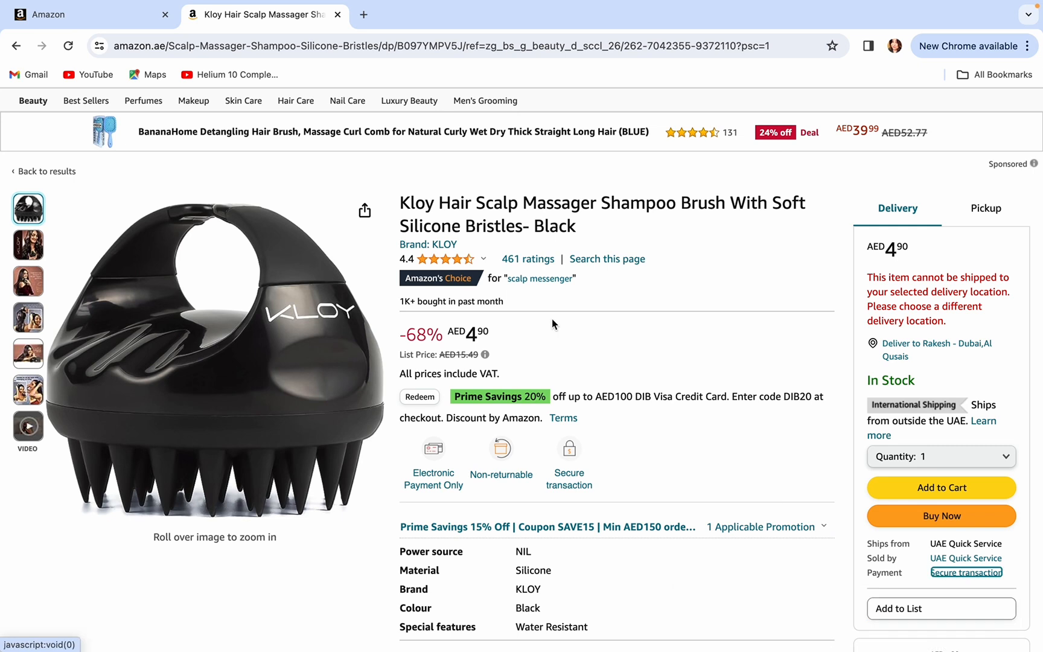
scroll(543, 289, "up", 1)
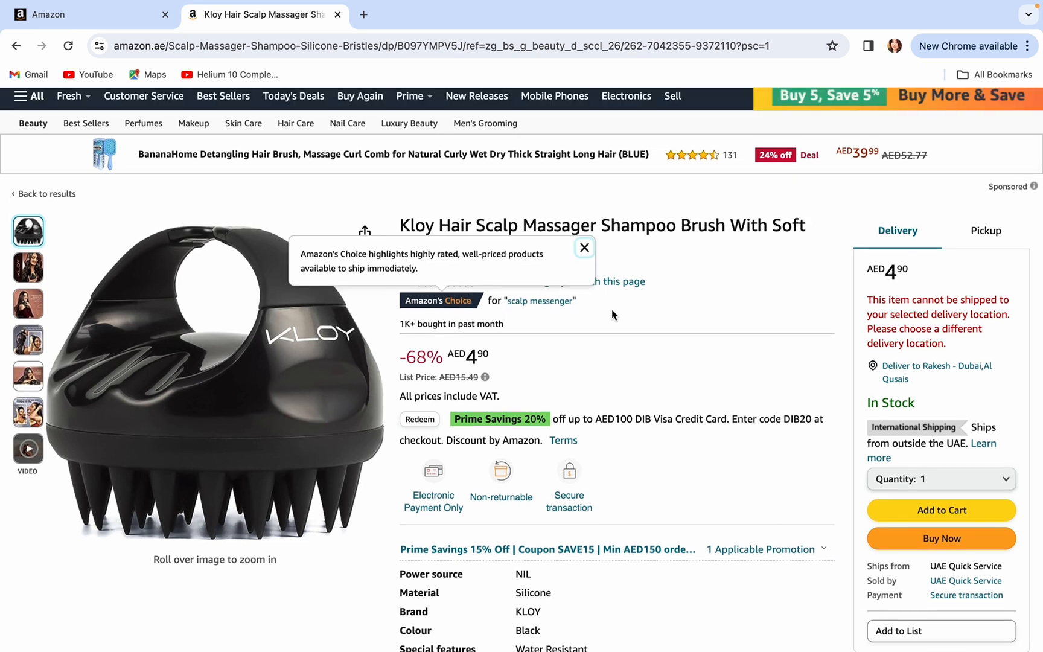
mouse_move(456, 282)
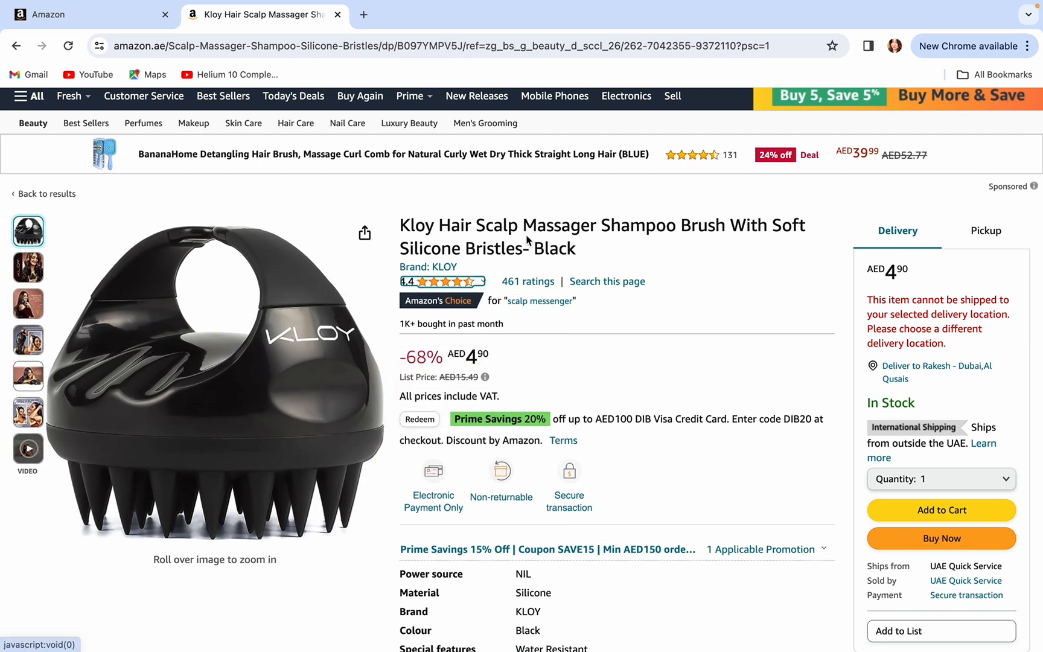
scroll(527, 239, "up", 1)
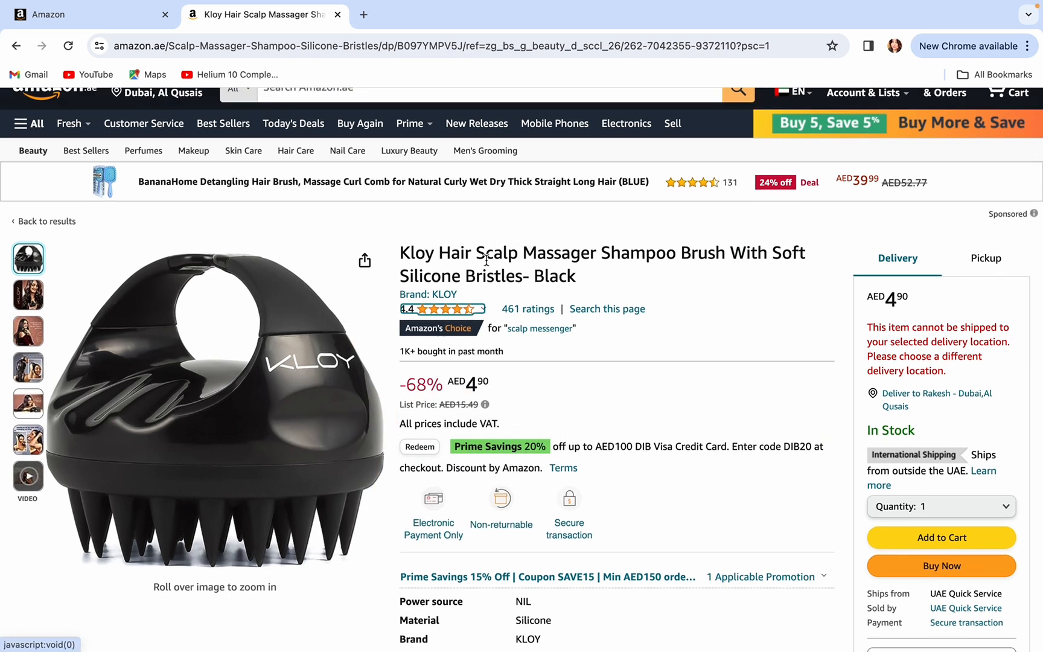
mouse_move(260, 338)
- Switch to Amazon Seller Central and open the Add Products page of the catalog
left_click(120, 17)
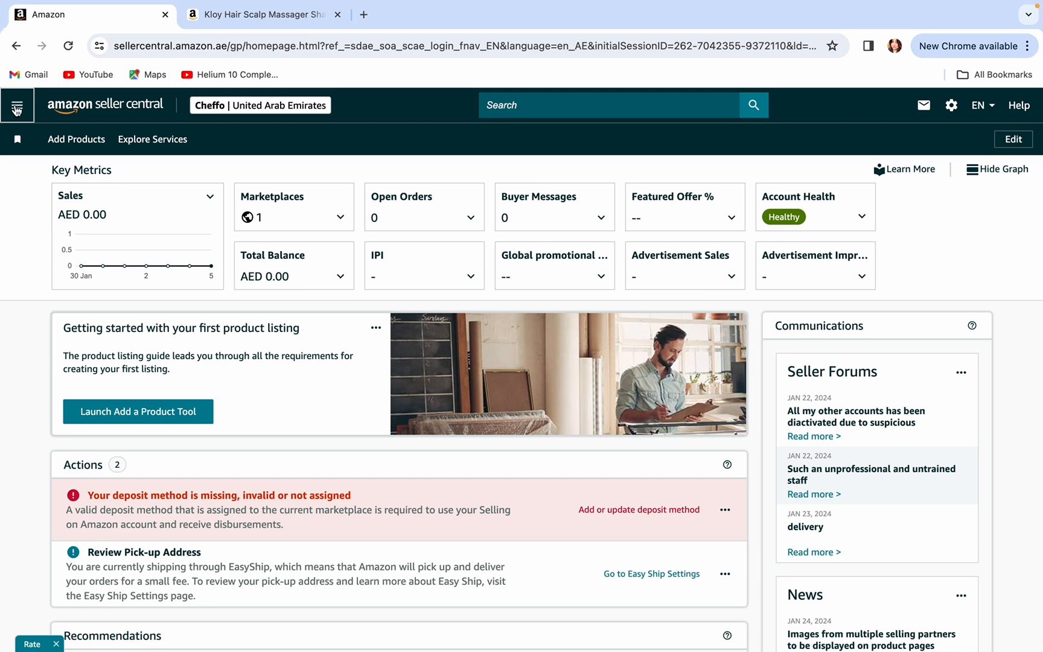
left_click(17, 108)
mouse_move(26, 148)
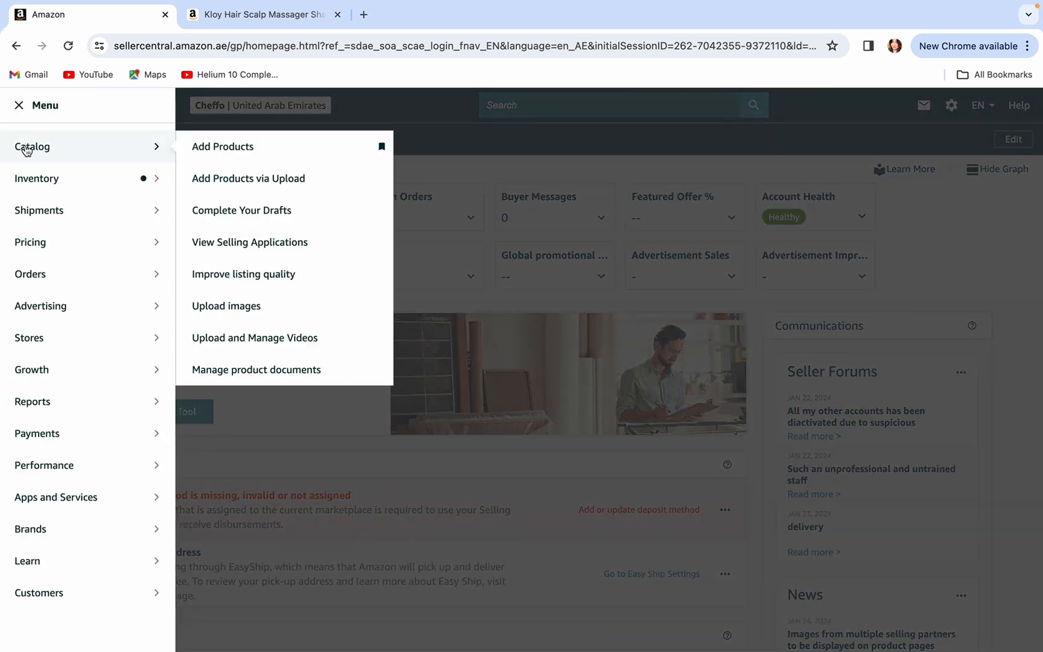
left_click(280, 151)
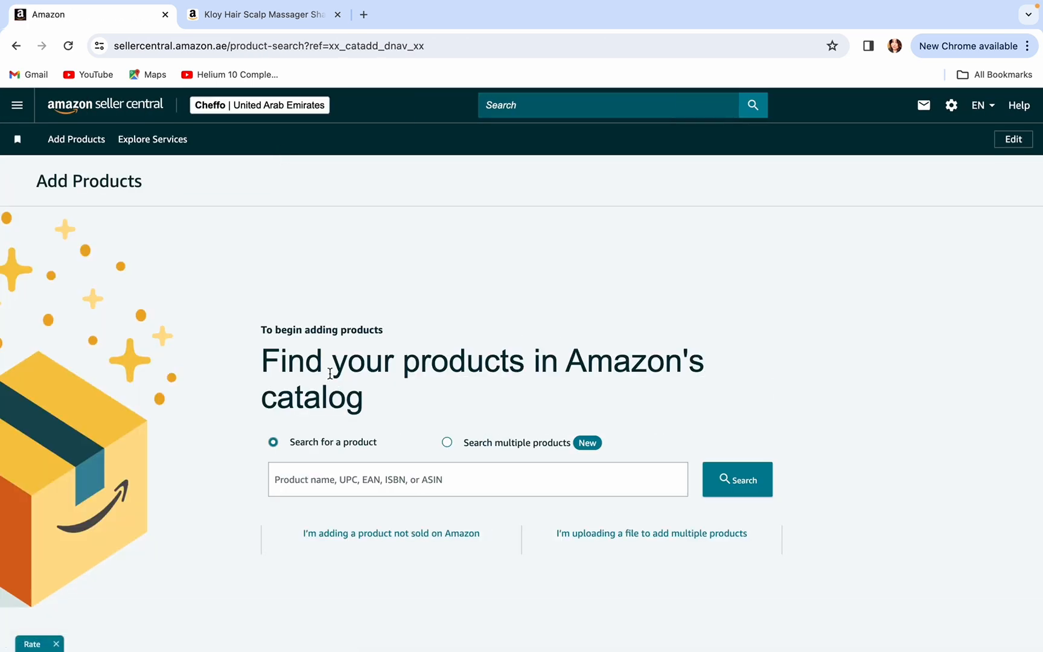
- Start a new listing for a product not sold on Amazon from the Add Products page
scroll(344, 374, "down", 1)
scroll(344, 374, "down", 4)
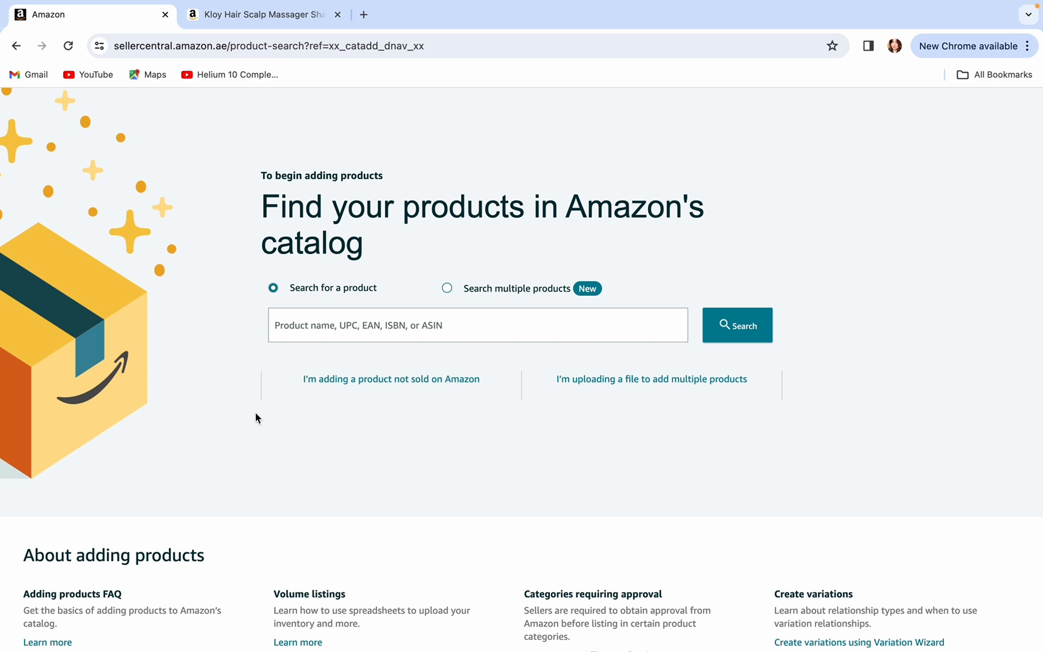
scroll(284, 434, "up", 2)
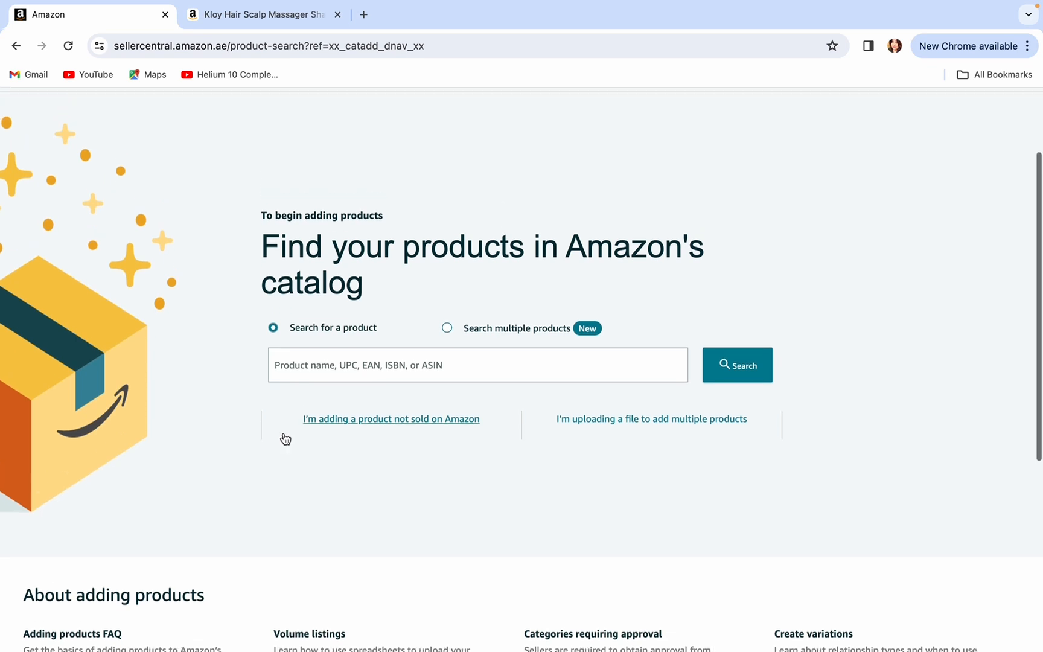
scroll(280, 433, "down", 4)
scroll(280, 434, "up", 4)
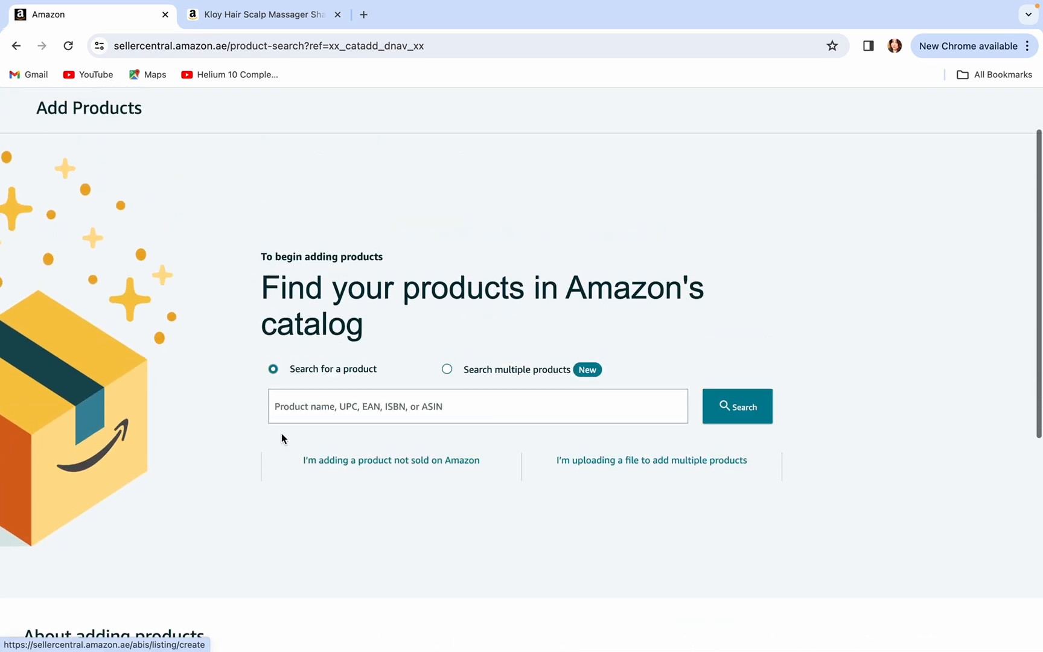
scroll(316, 475, "down", 2)
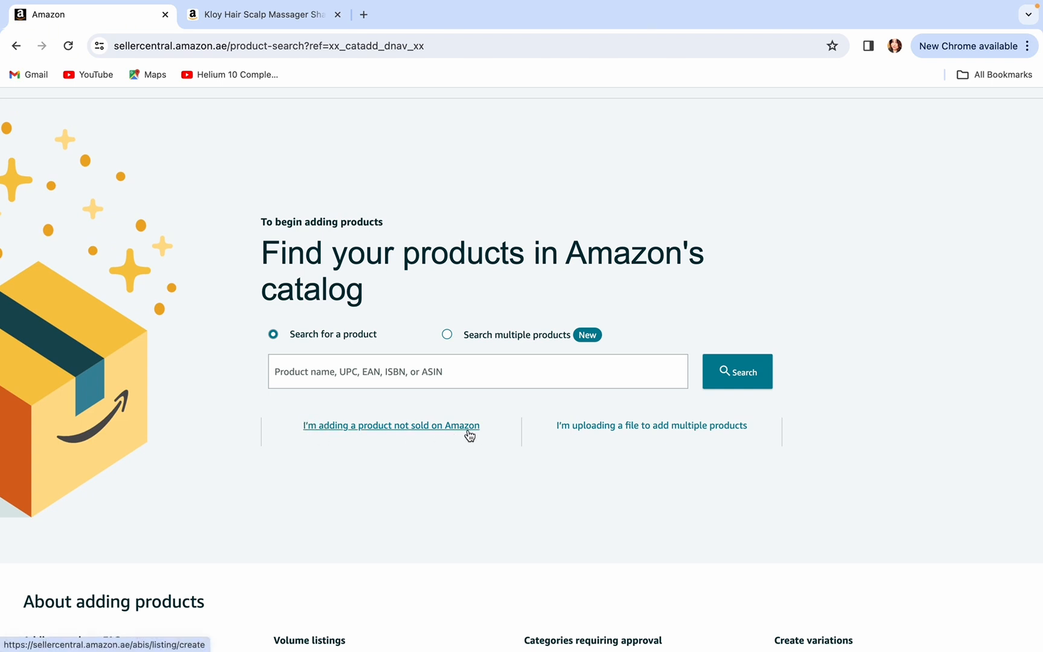
left_click(414, 432)
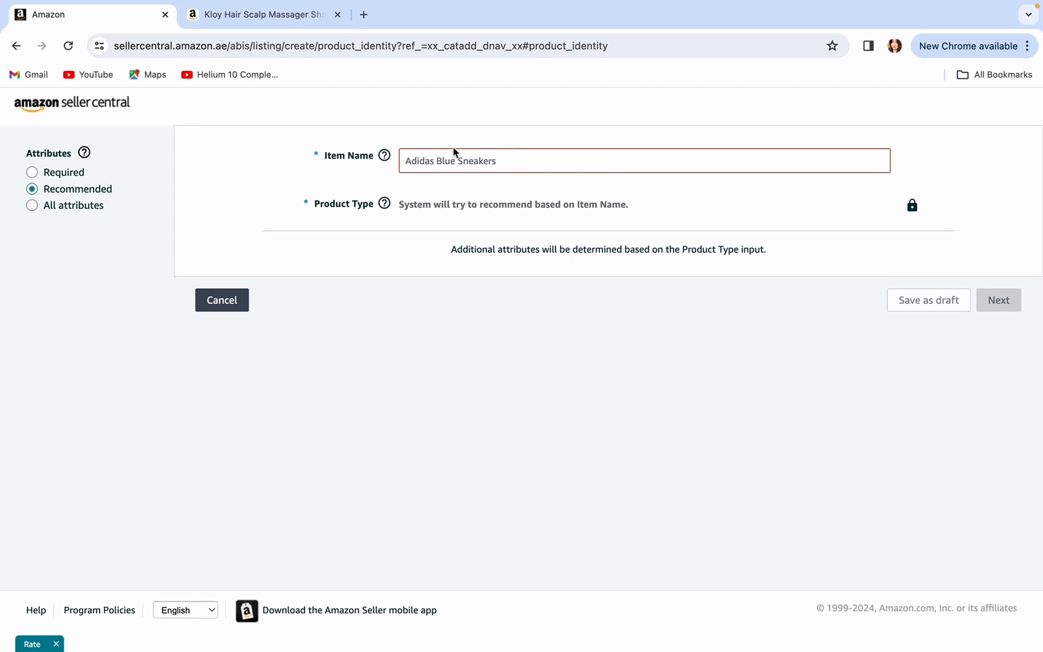
- Check the title on the Kloy brush's product page and set the new listing's item name to "scalp massager brush"
left_click(474, 161)
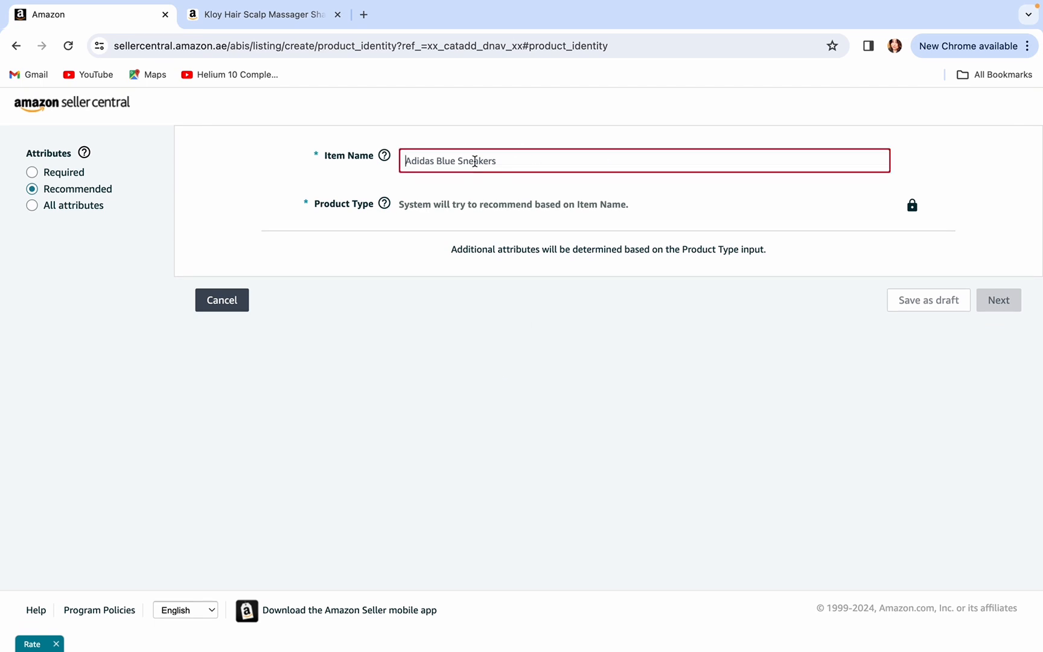
left_click(274, 24)
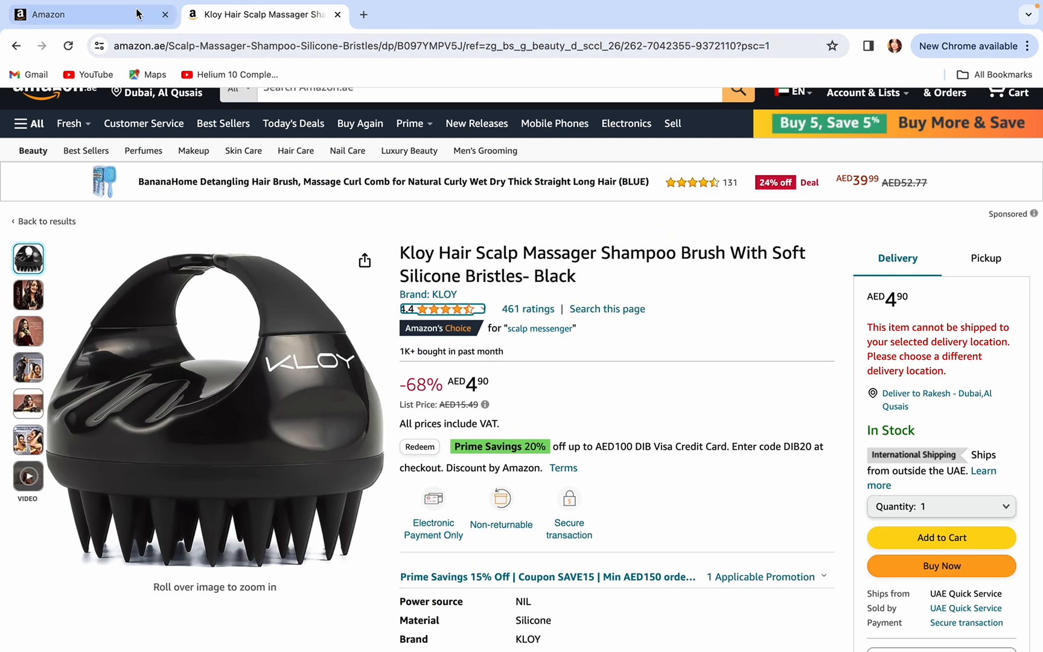
left_click(91, 13)
type("scalp massager brush")
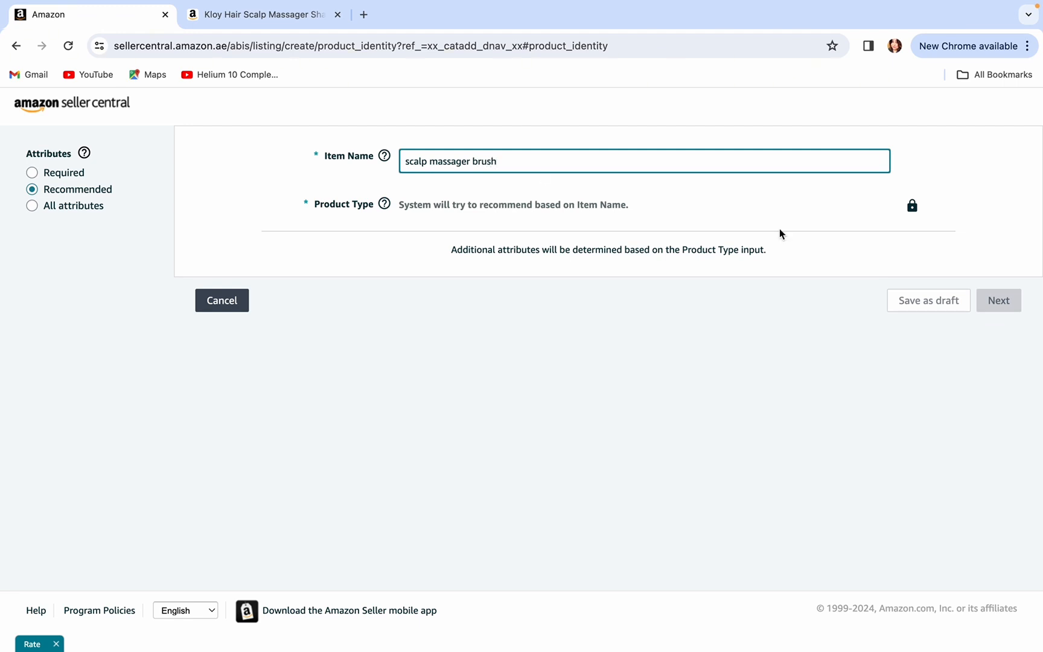
left_click(912, 207)
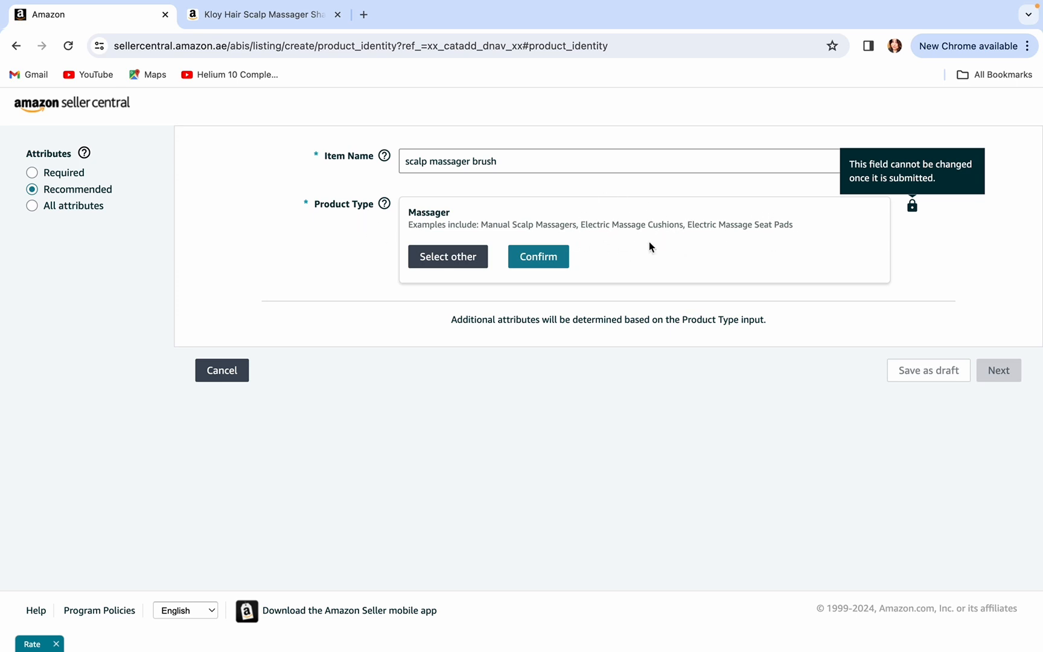
- Replace the suggested product type by searching categories for "scalp massager brush" and selecting HAIR BRUSH under Beauty > Hair Care > Styling Tools > Hairbrushes
left_click(448, 256)
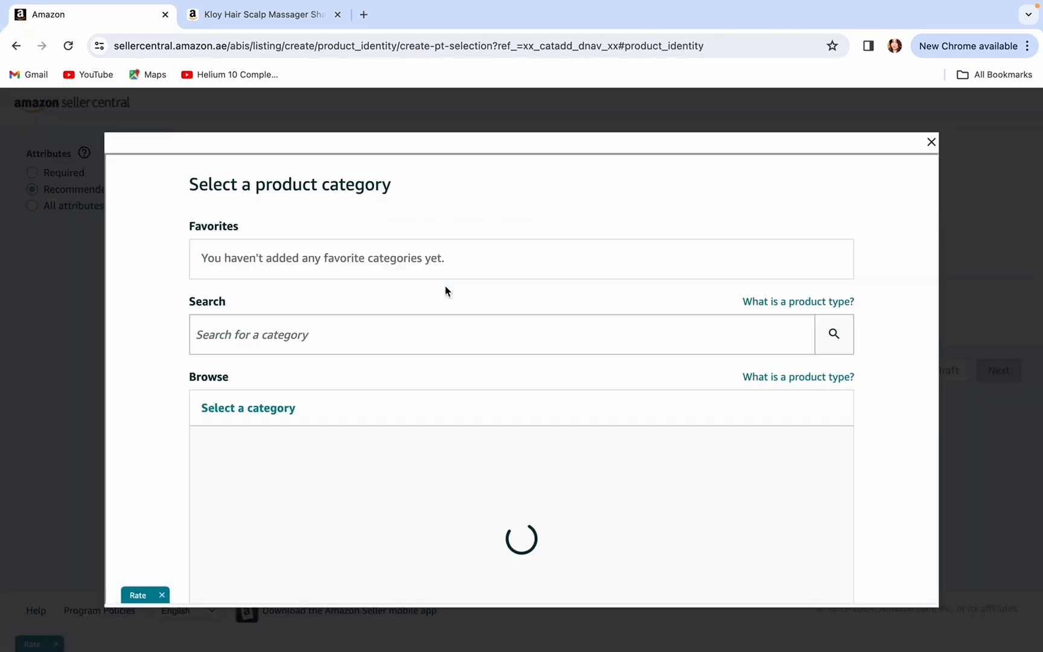
scroll(447, 284, "down", 2)
left_click(342, 289)
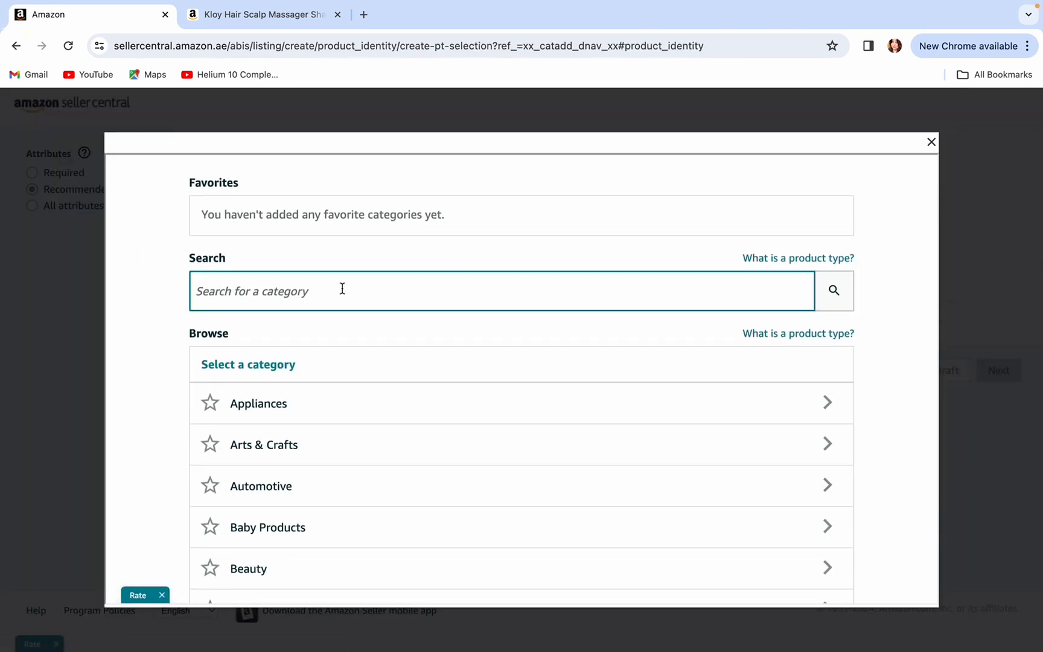
type("scalp massager brush")
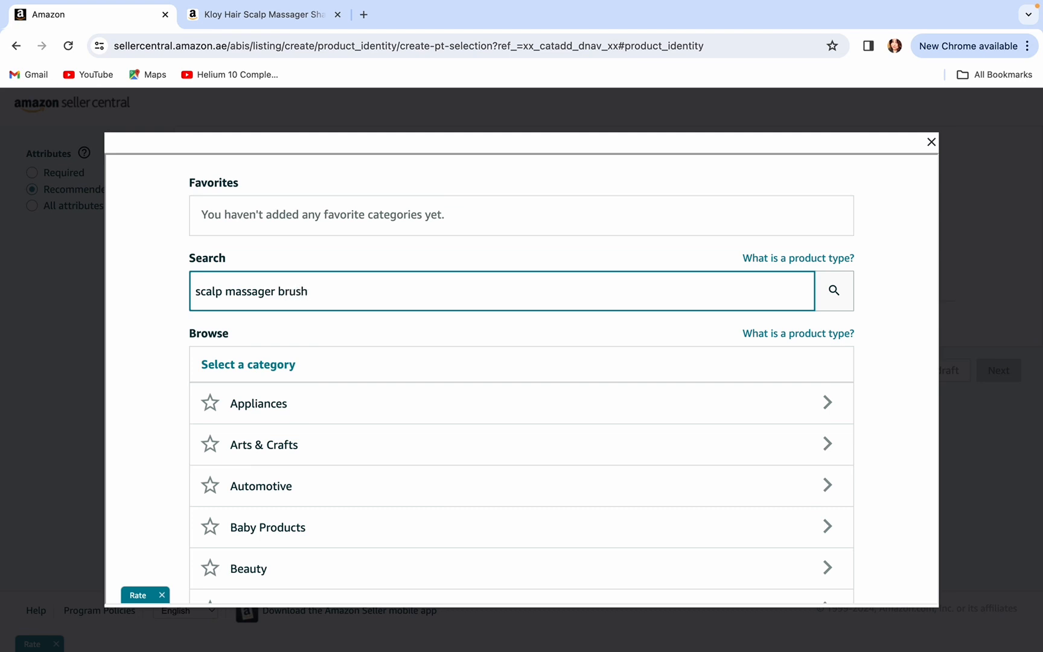
left_click(839, 294)
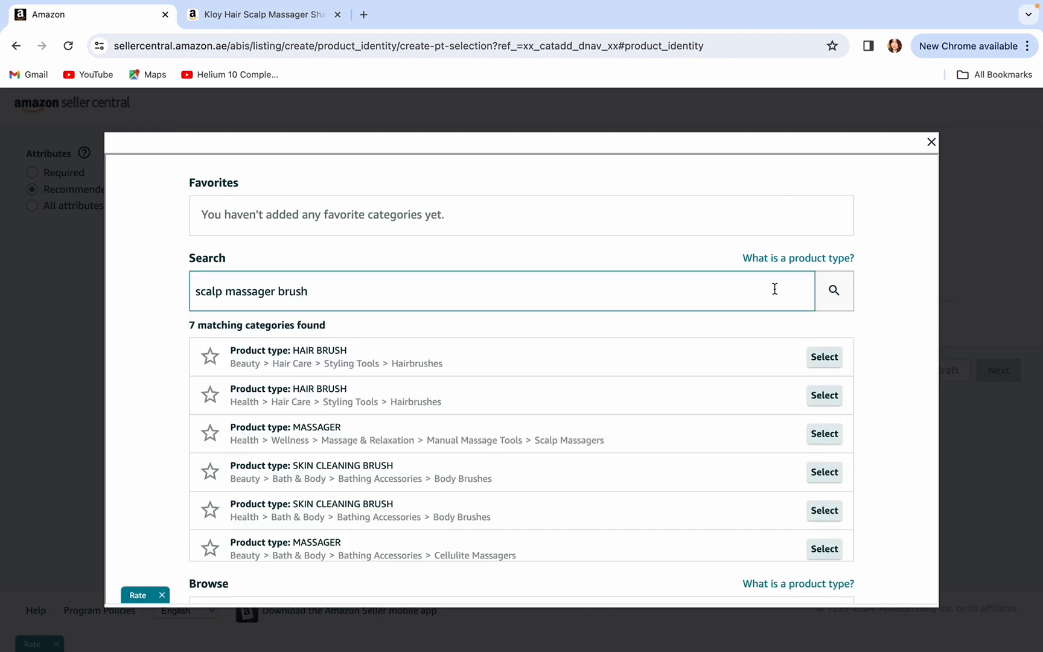
scroll(607, 380, "down", 1)
scroll(606, 384, "up", 1)
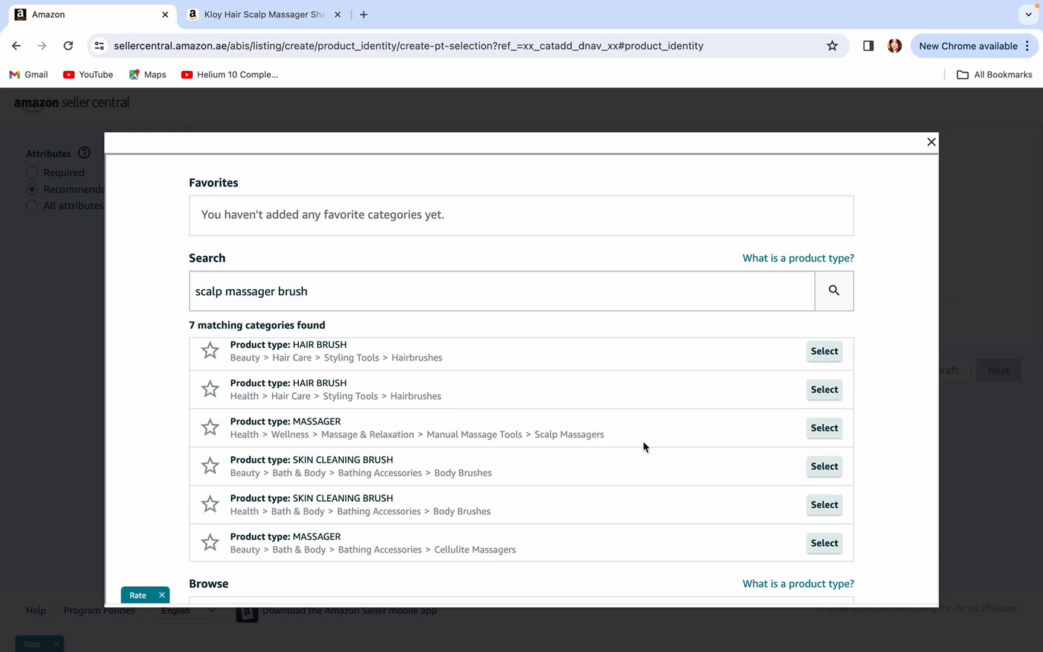
scroll(630, 442, "up", 1)
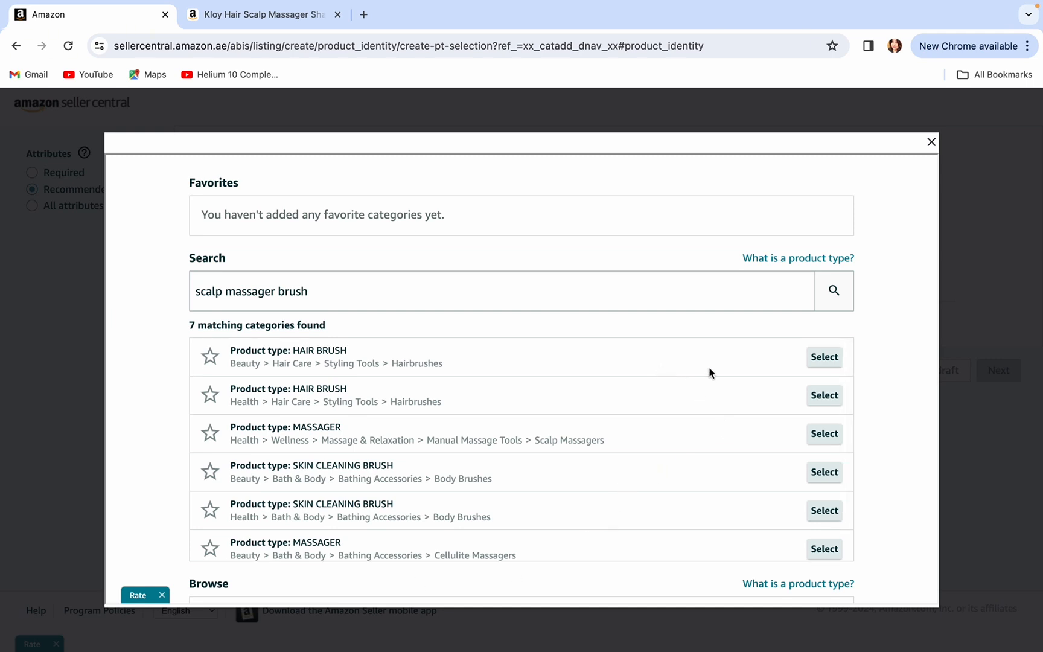
left_click(825, 358)
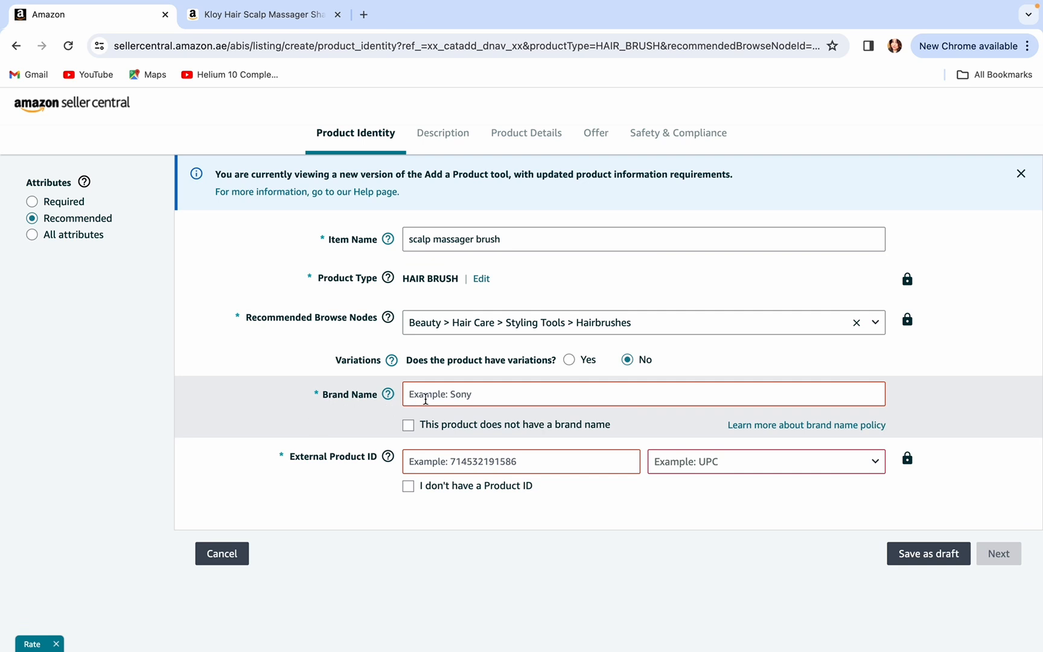
- Mark the listing as having no brand name and no external product ID
scroll(424, 397, "down", 1)
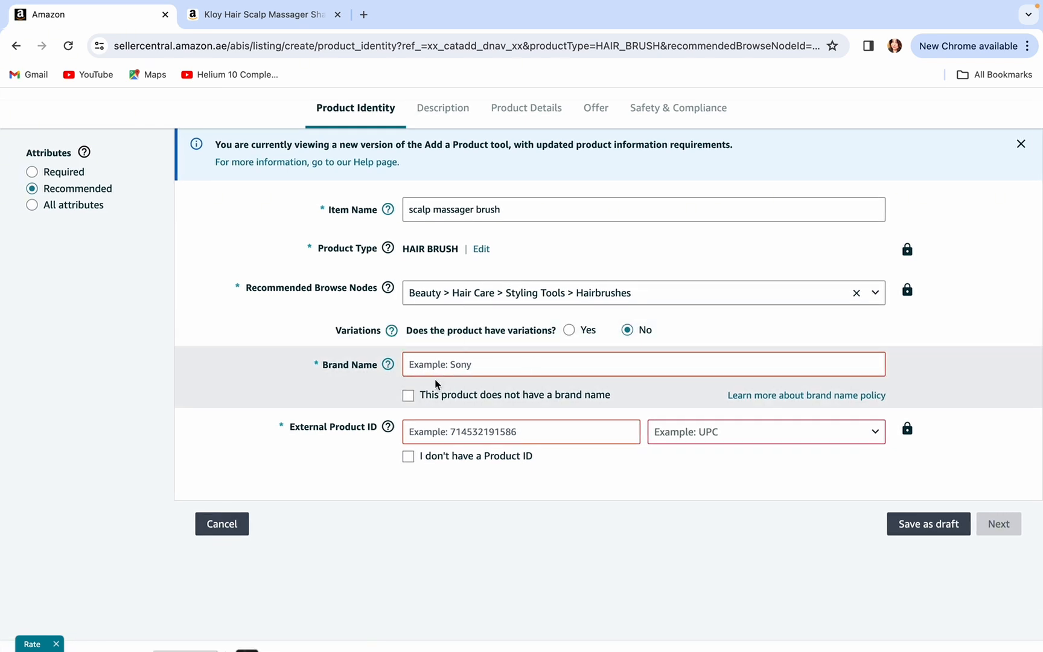
scroll(409, 401, "down", 1)
left_click(409, 399)
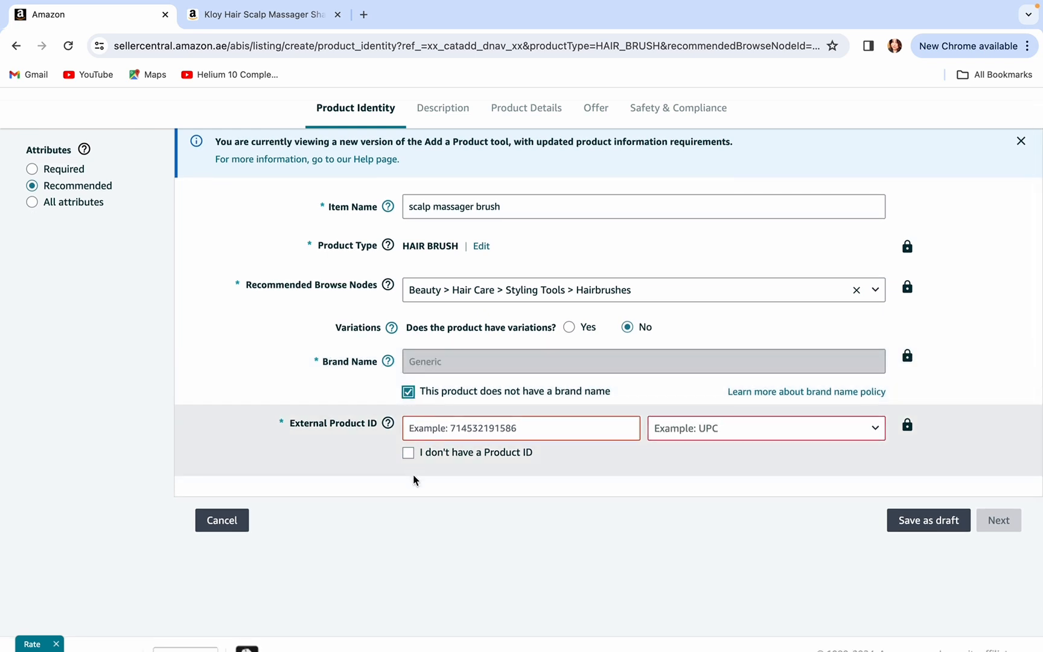
scroll(410, 458, "down", 1)
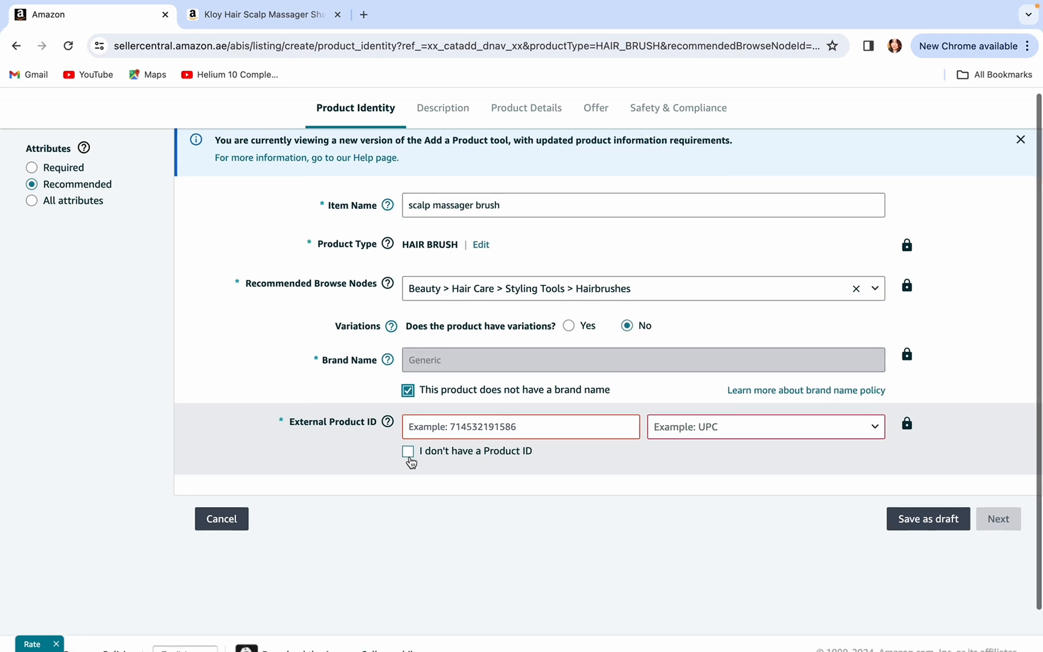
left_click(409, 455)
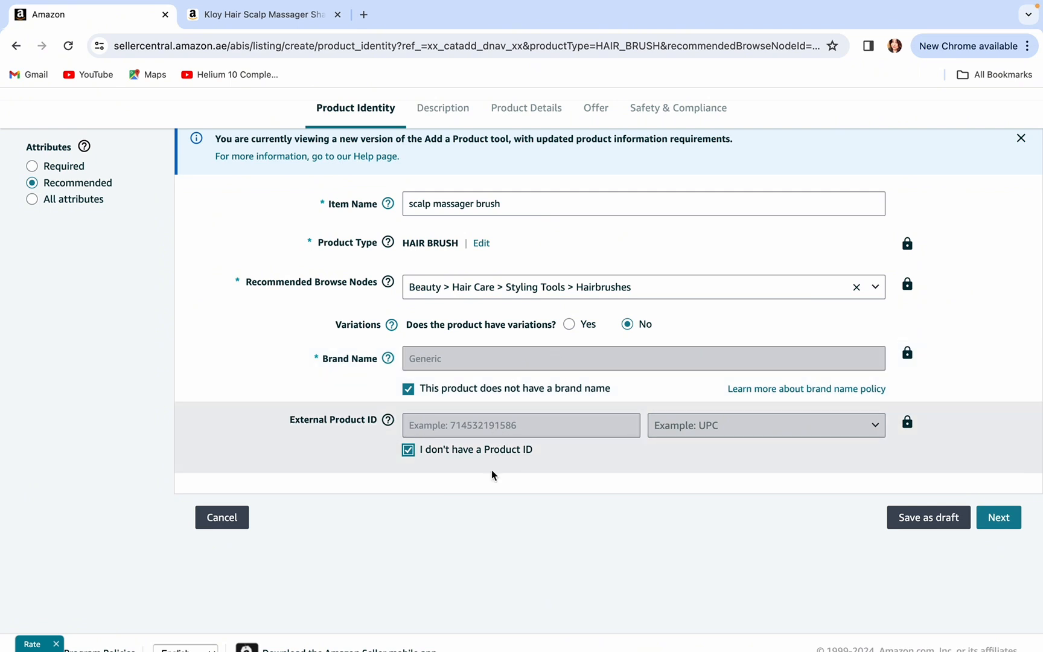
- Continue from Product Identity to the listing's Description section and acknowledge the UPC exemption notice
scroll(491, 470, "up", 2)
scroll(491, 470, "down", 3)
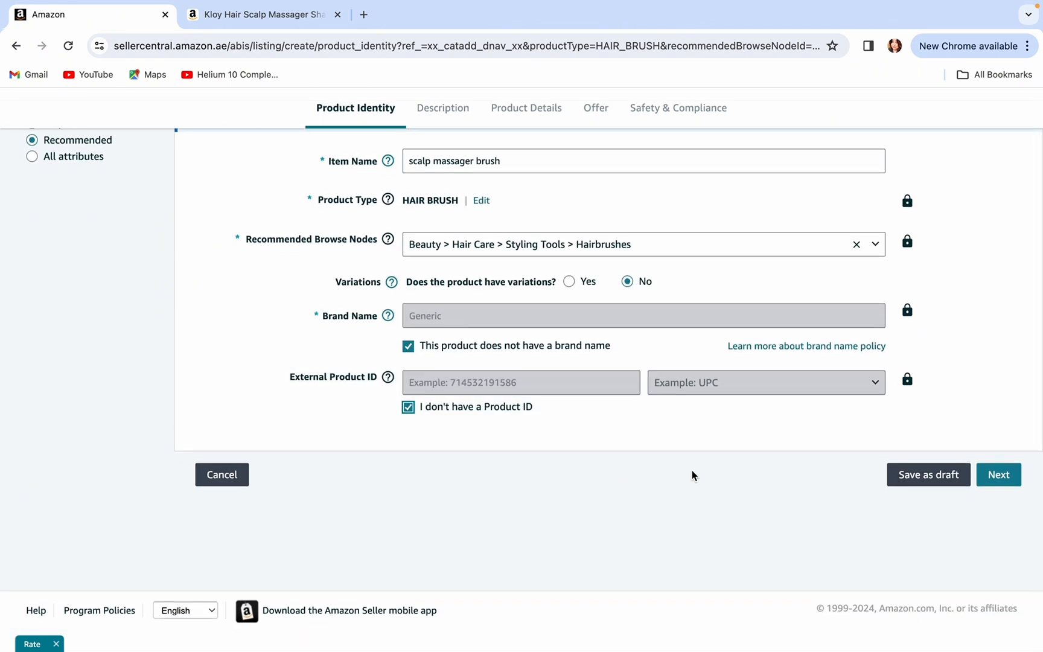
left_click(994, 477)
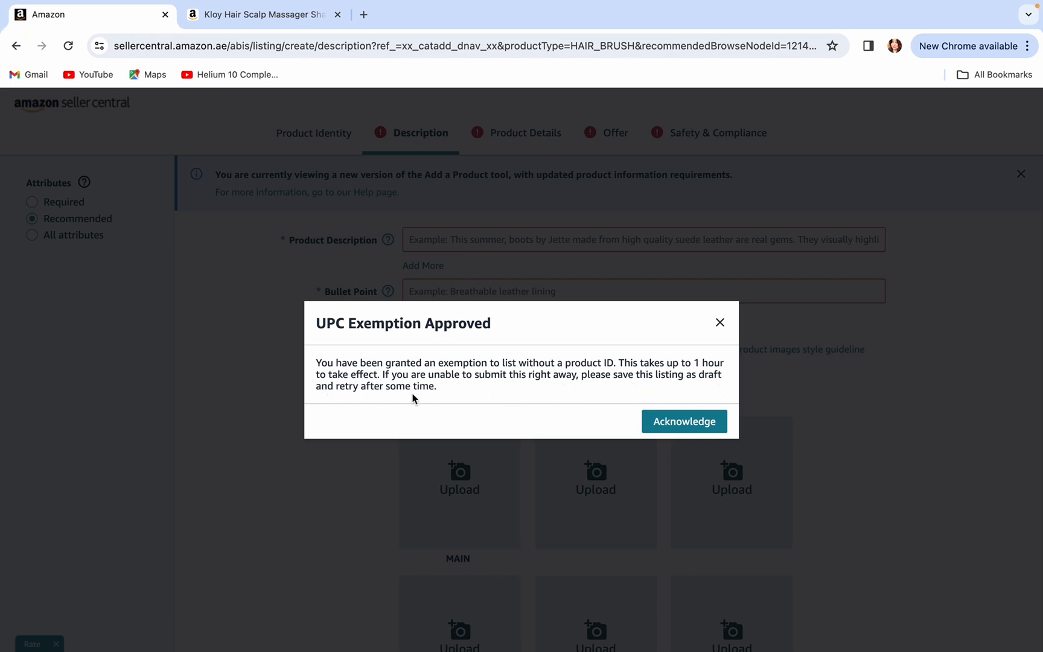
left_click(684, 422)
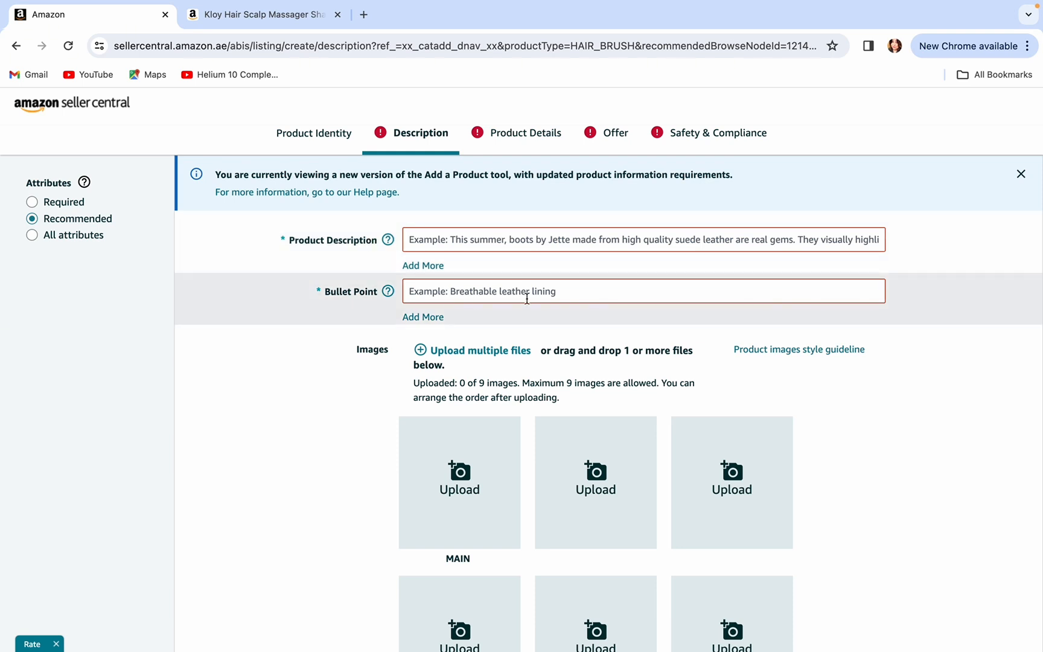
- Look over the listing's description fields, search Google for "chatgpt" in a new tab and open the ChatGPT site
scroll(527, 298, "down", 2)
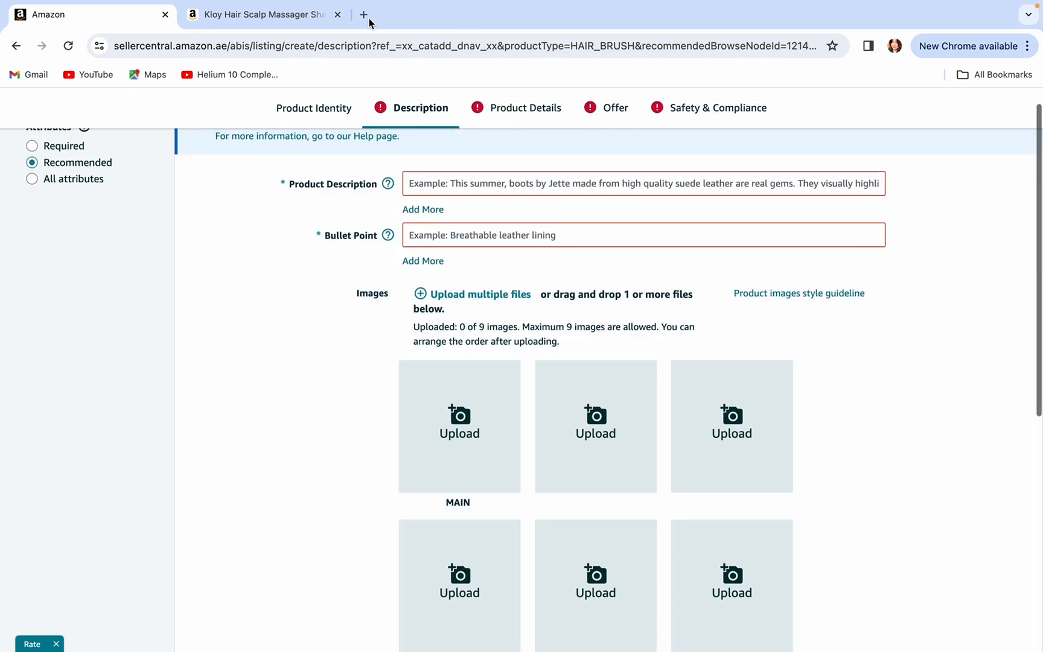
scroll(400, 133, "up", 2)
left_click(366, 16)
left_click(405, 47)
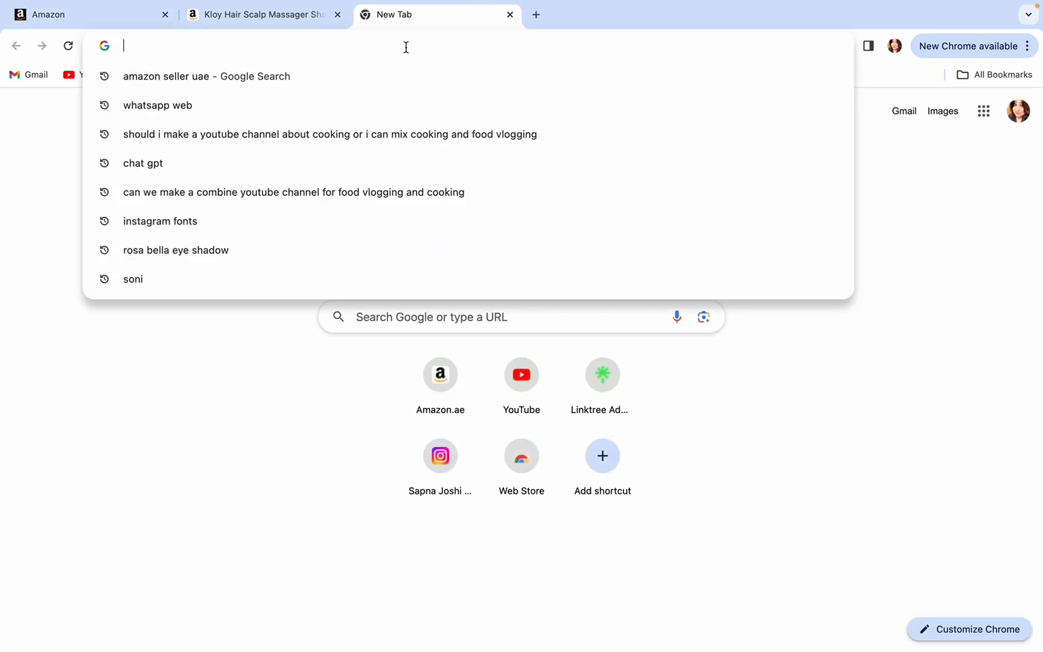
type("chat")
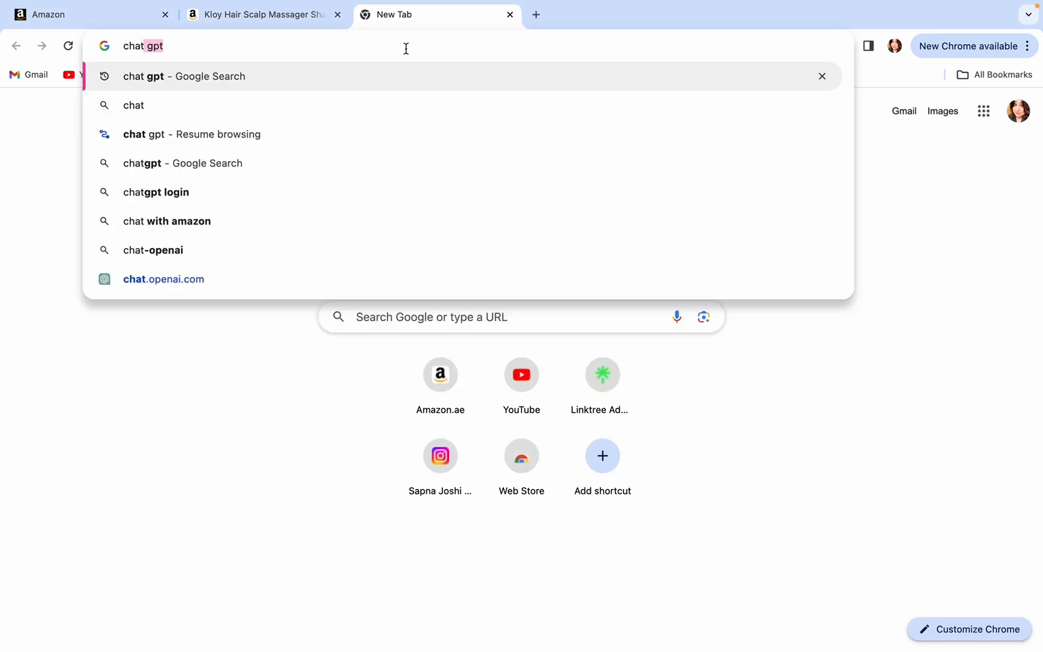
type("gpt")
key("Return")
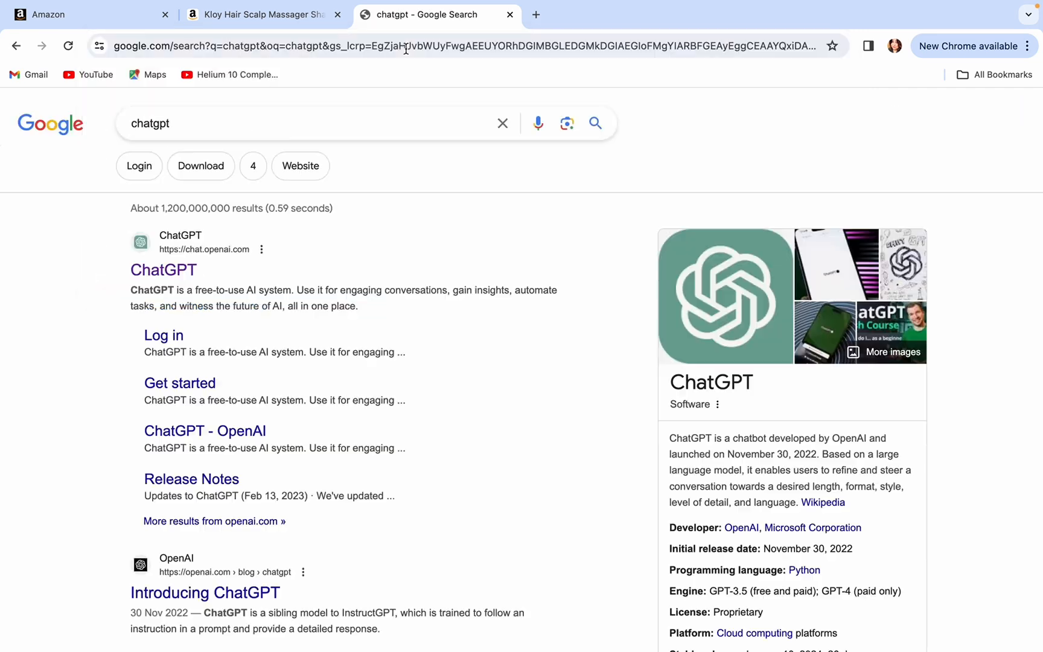
left_click(171, 271)
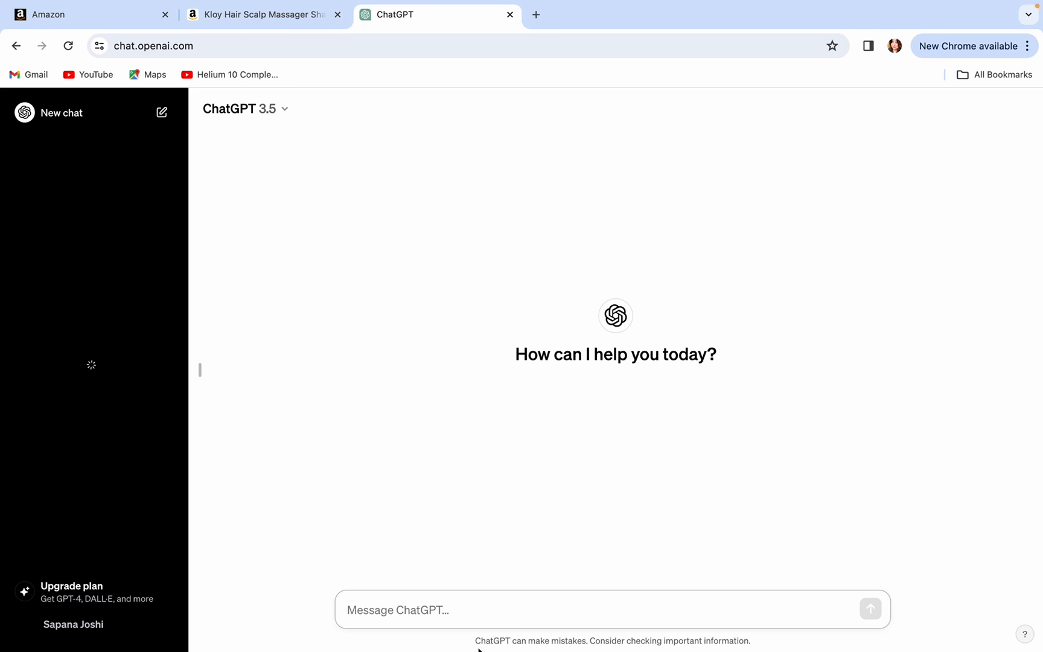
- Write the ChatGPT prompt "Give me a nice description for - Scalp massager brush made up of silicon and good for stress"
type("Gi")
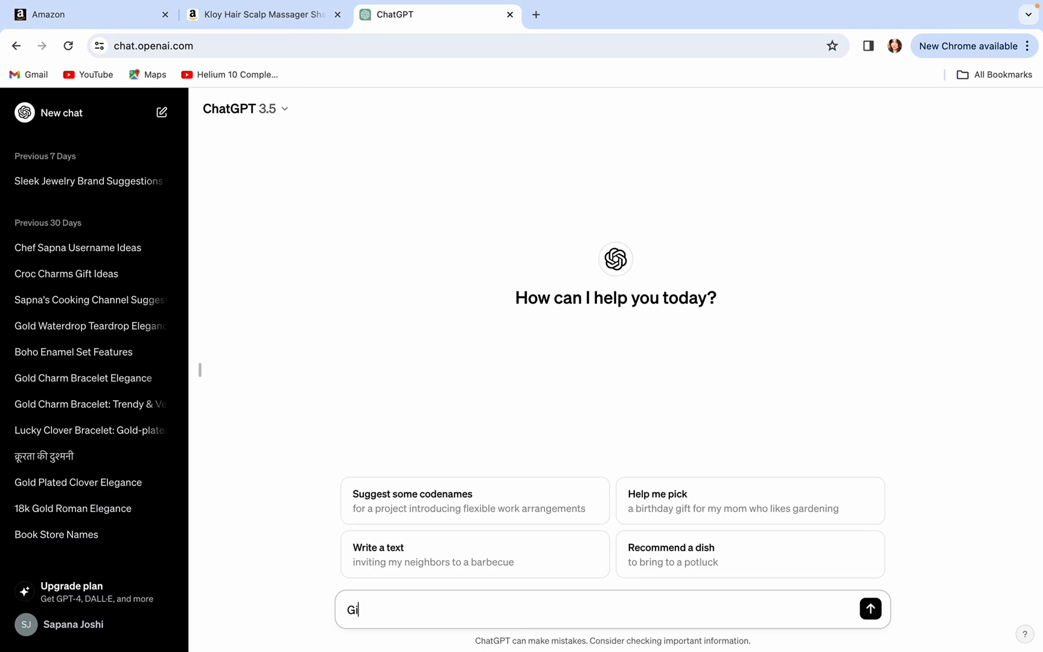
type("ve me a nice description")
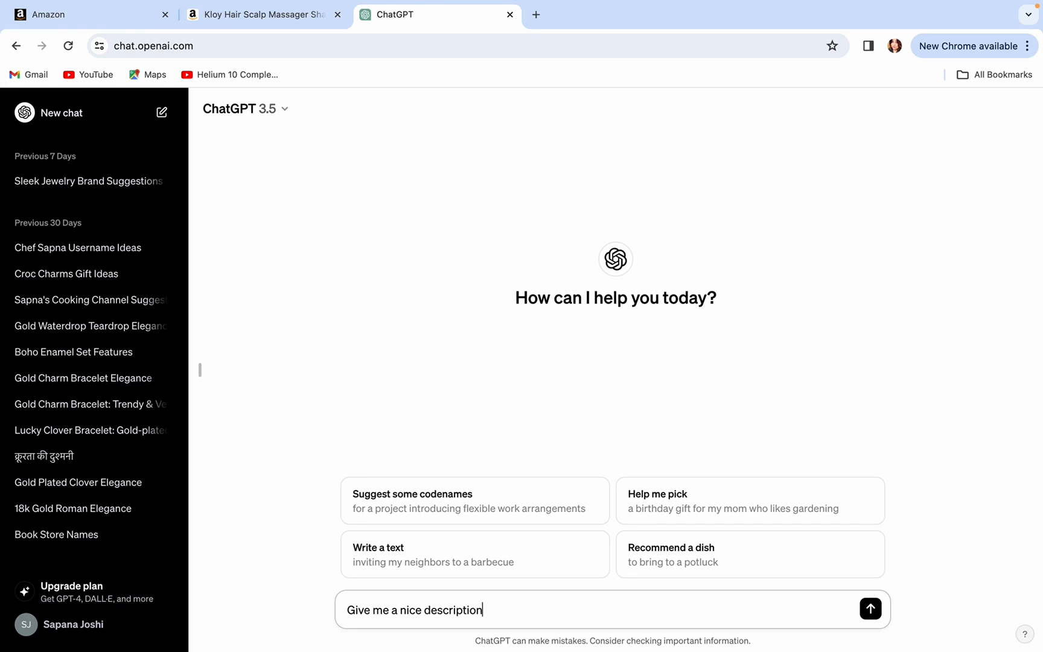
type(" for - Scalp massager brush")
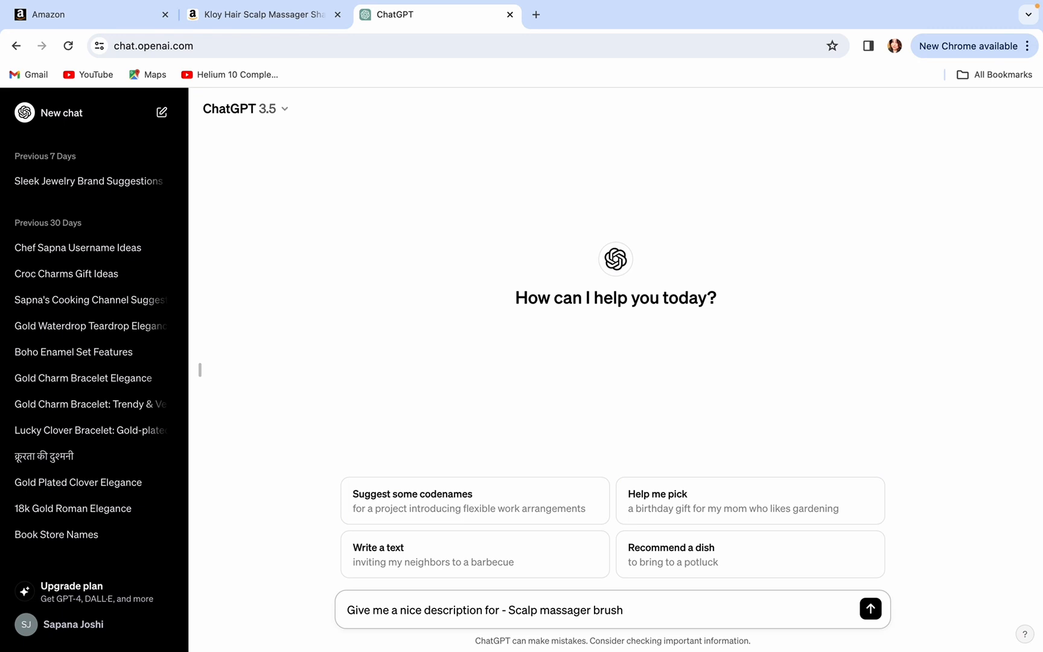
type(" si")
type("made ")
type("up o")
type("f silicon and good for ")
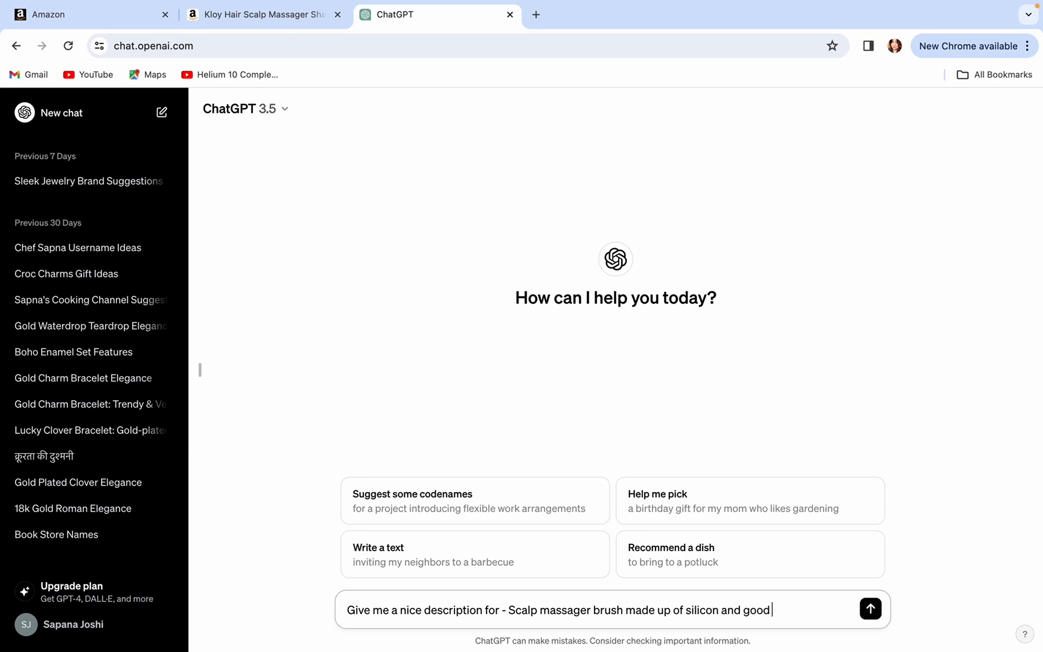
type("stress")
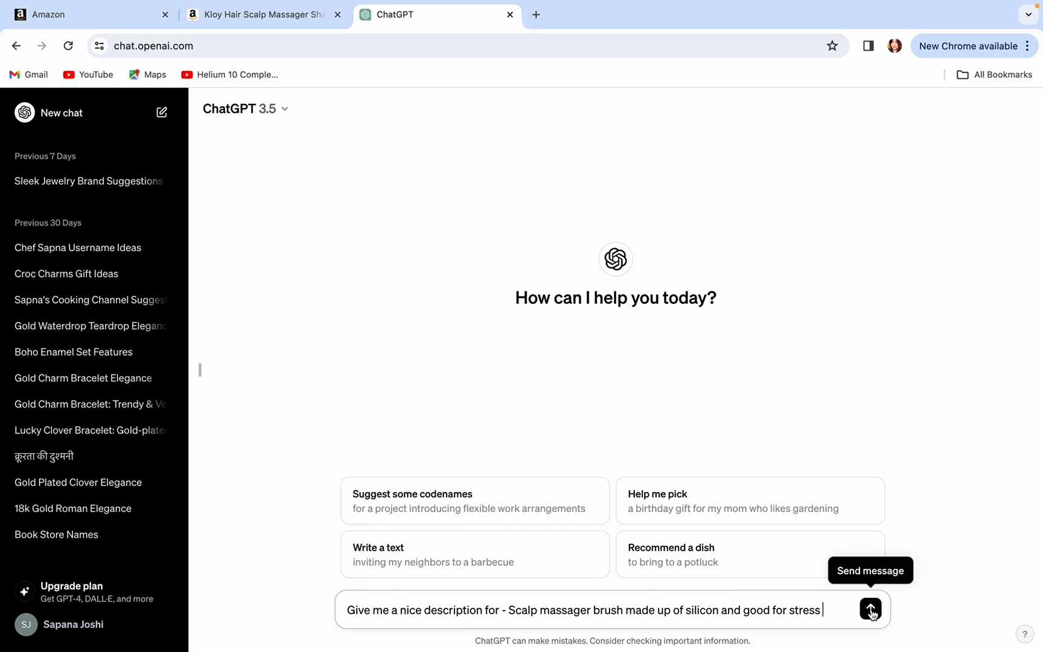
- Insert the word "product" before "description" in the unsent ChatGPT prompt
left_click(425, 609)
type("produc")
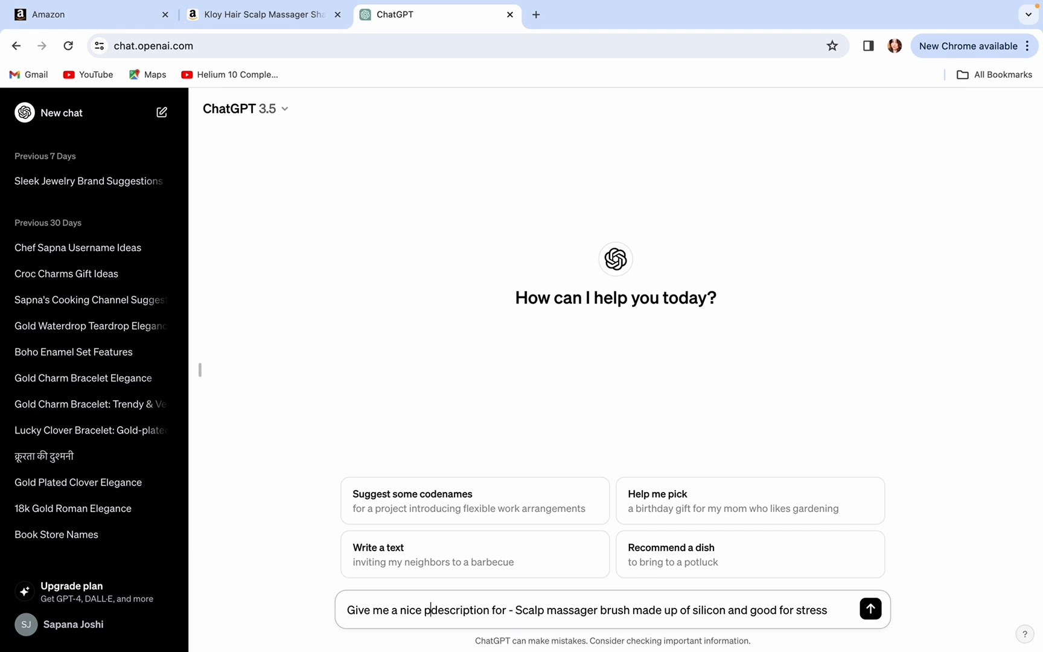
type("t")
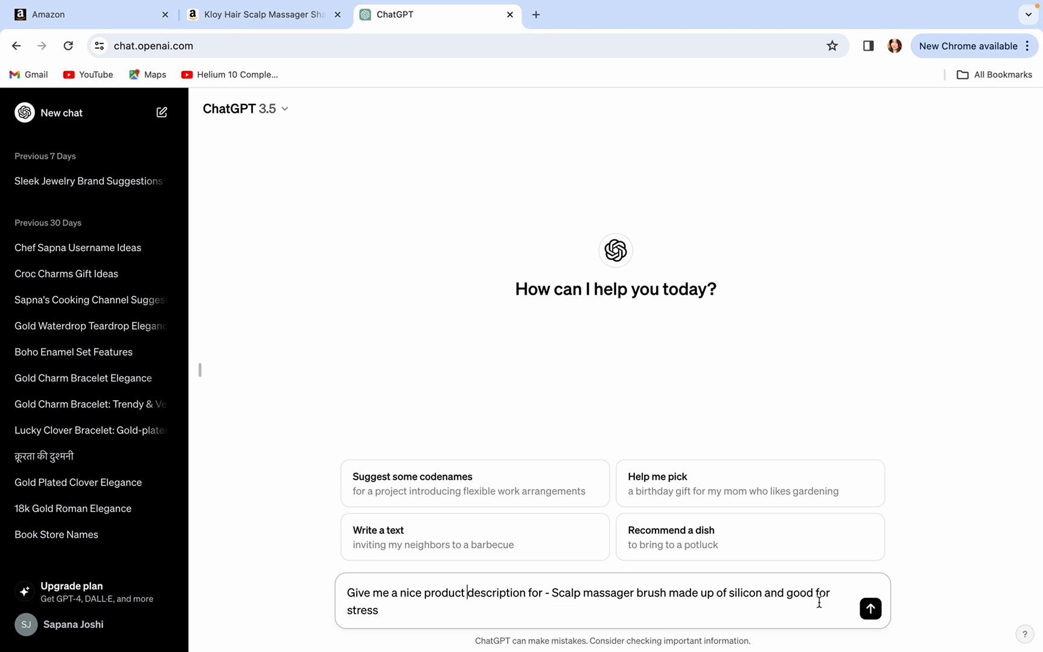
- Send the product description prompt to ChatGPT and copy the full generated description from its answer
left_click(870, 608)
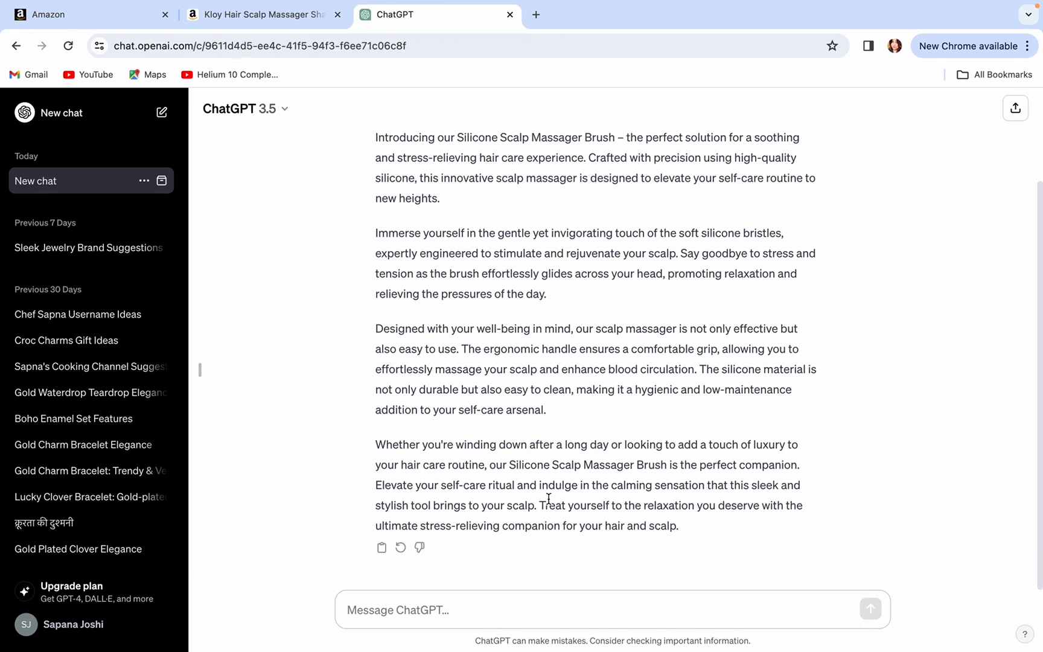
scroll(548, 498, "up", 1)
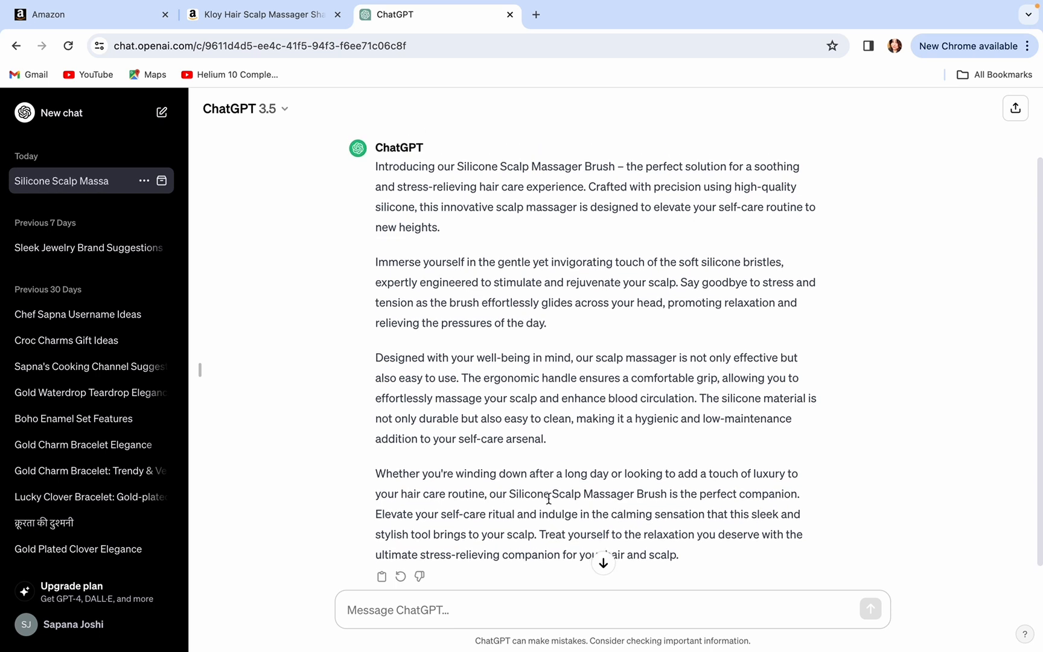
left_click_drag(375, 164, 660, 525)
right_click(501, 355)
left_click(542, 388)
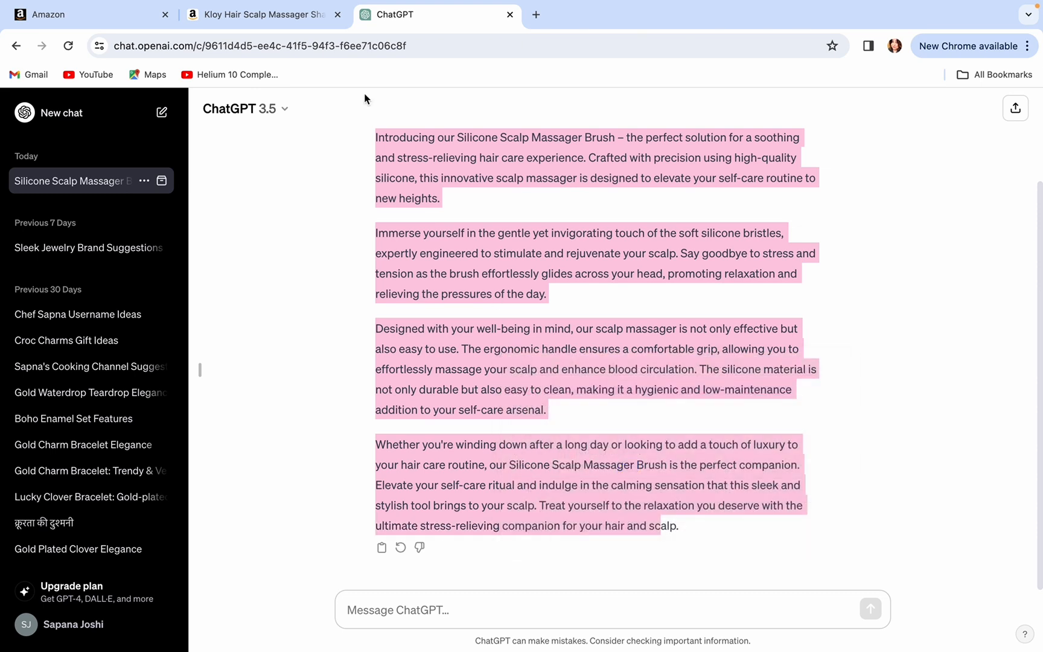
- Switch to Seller Central and paste the copied text into the listing's Product Description field
left_click(93, 14)
right_click(454, 238)
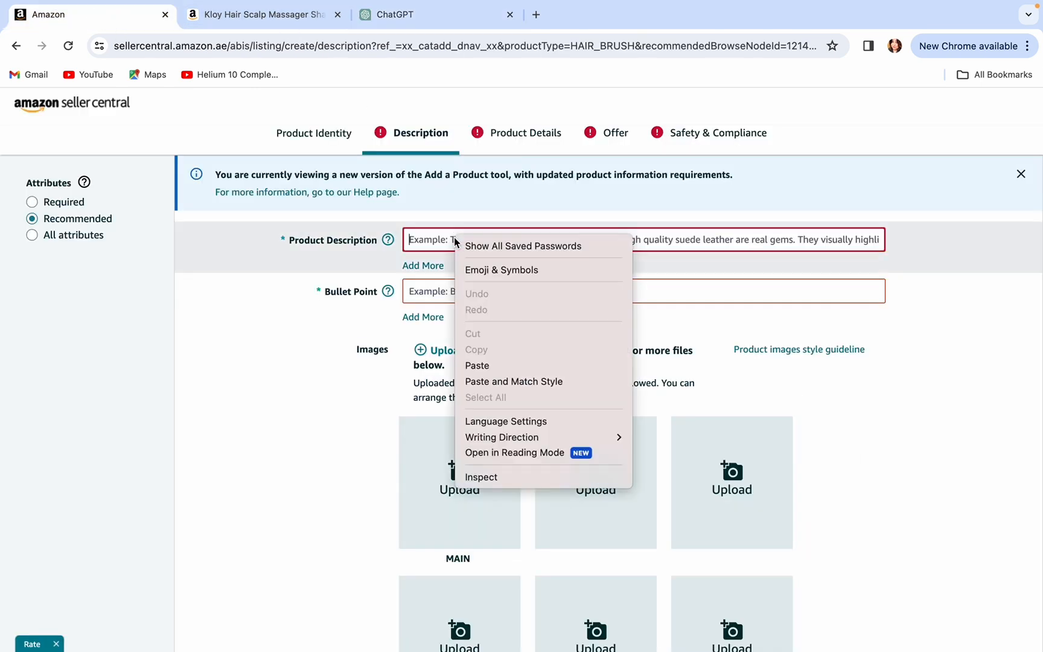
left_click(505, 365)
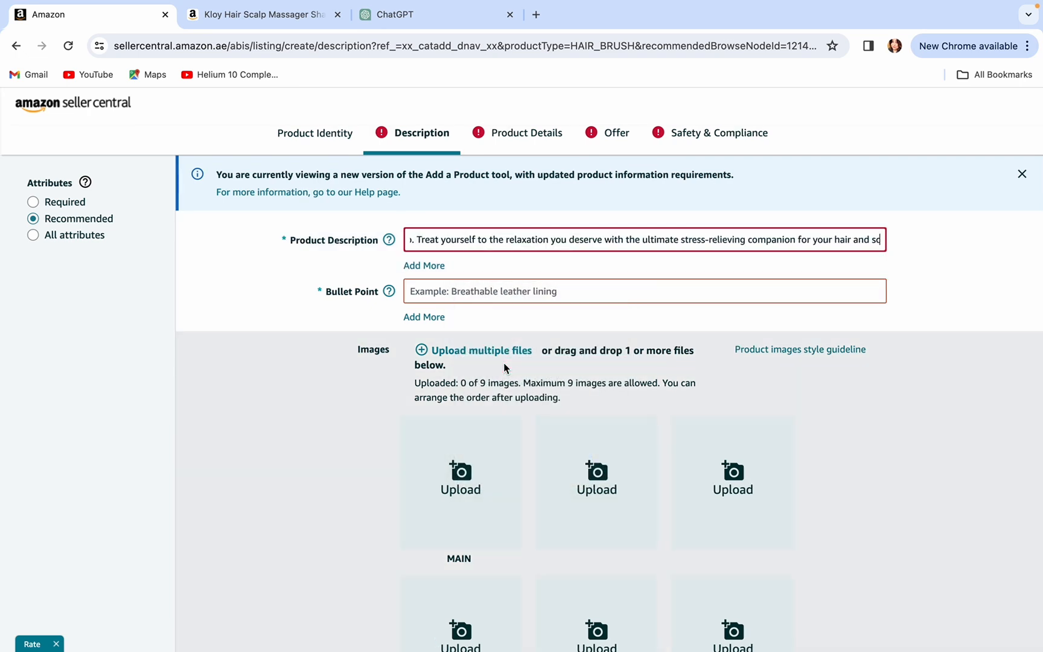
- Add more Bullet Point fields to the listing until there are ten
left_click(474, 291)
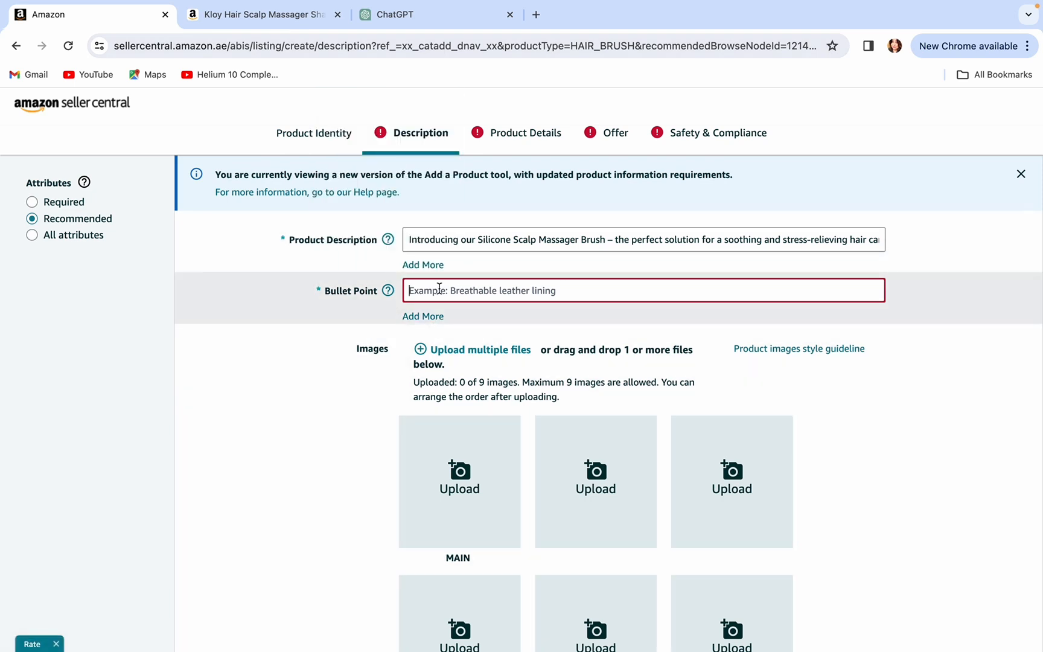
left_click(423, 316)
left_click(423, 355)
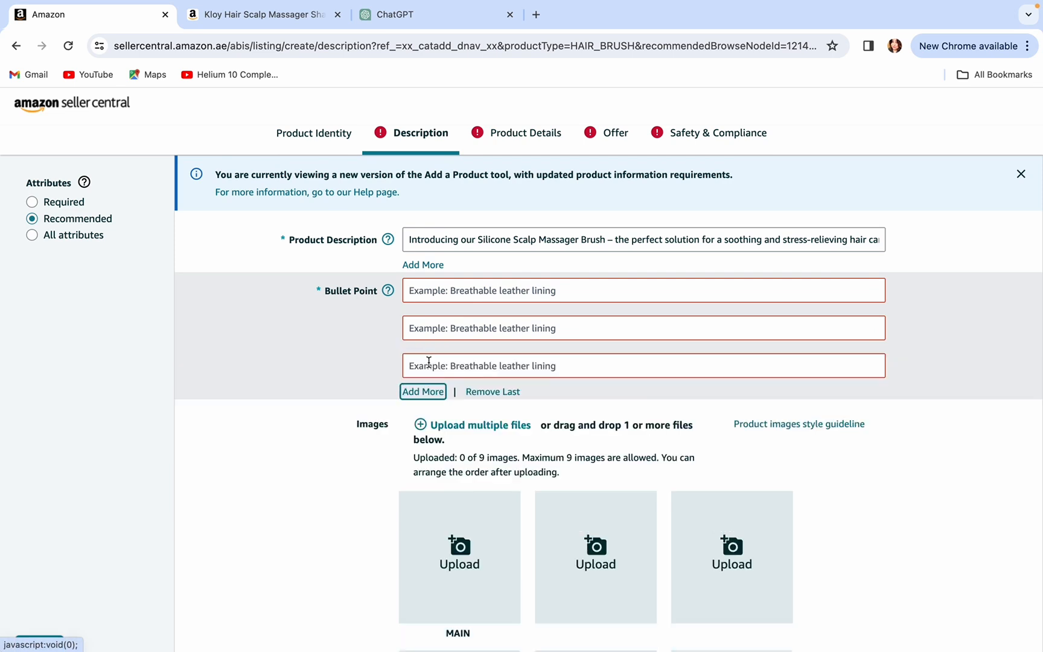
left_click(426, 393)
left_click(428, 428)
scroll(430, 429, "down", 1)
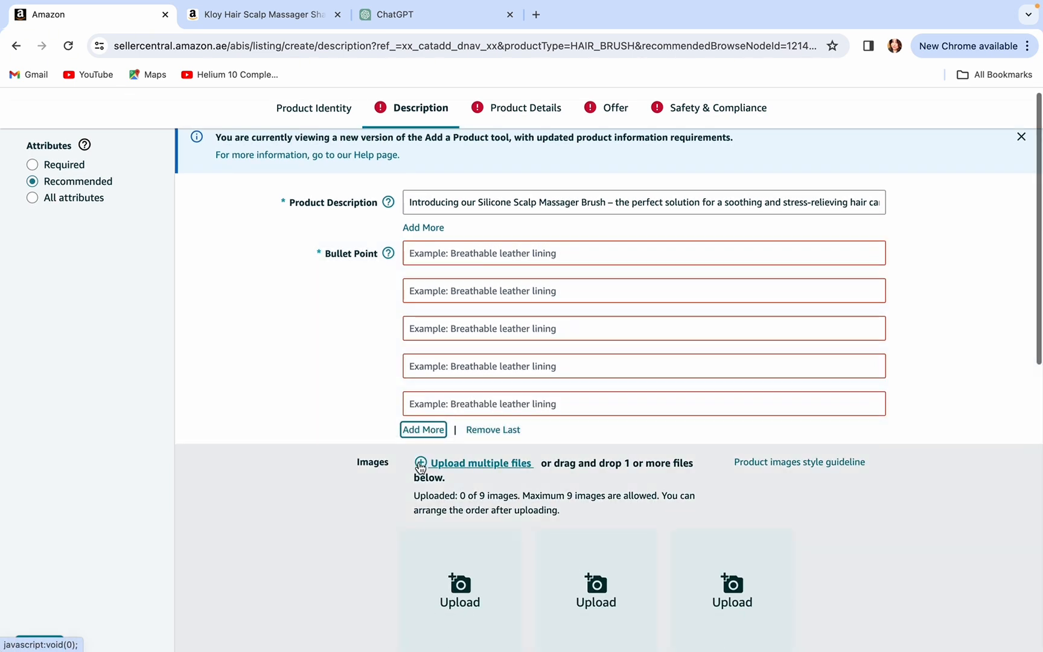
left_click(431, 429)
left_click(425, 466)
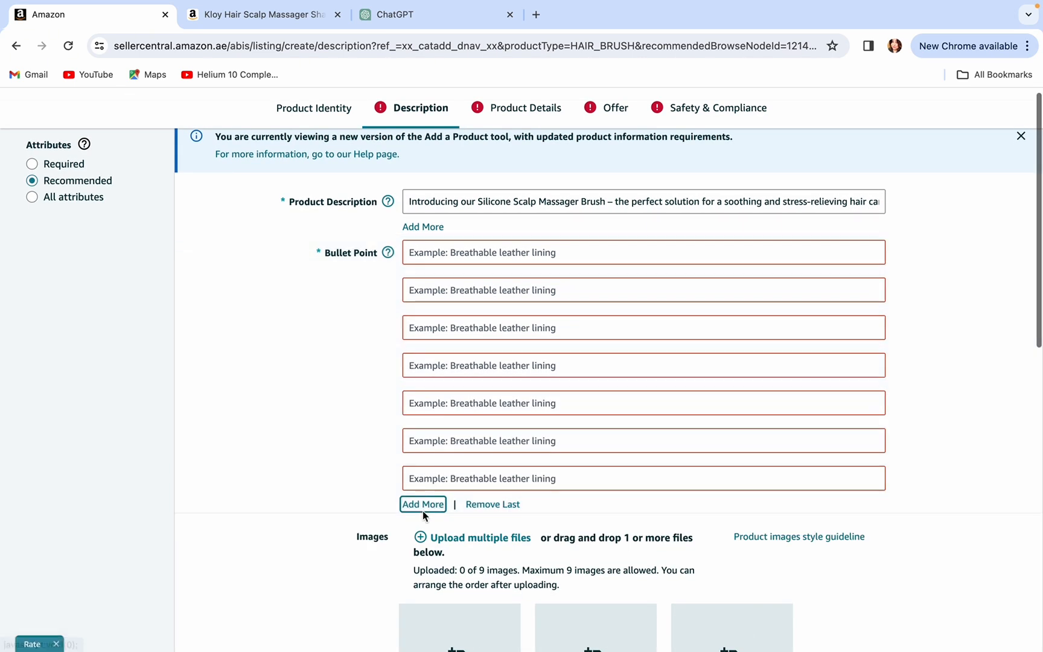
left_click(424, 505)
left_click(425, 543)
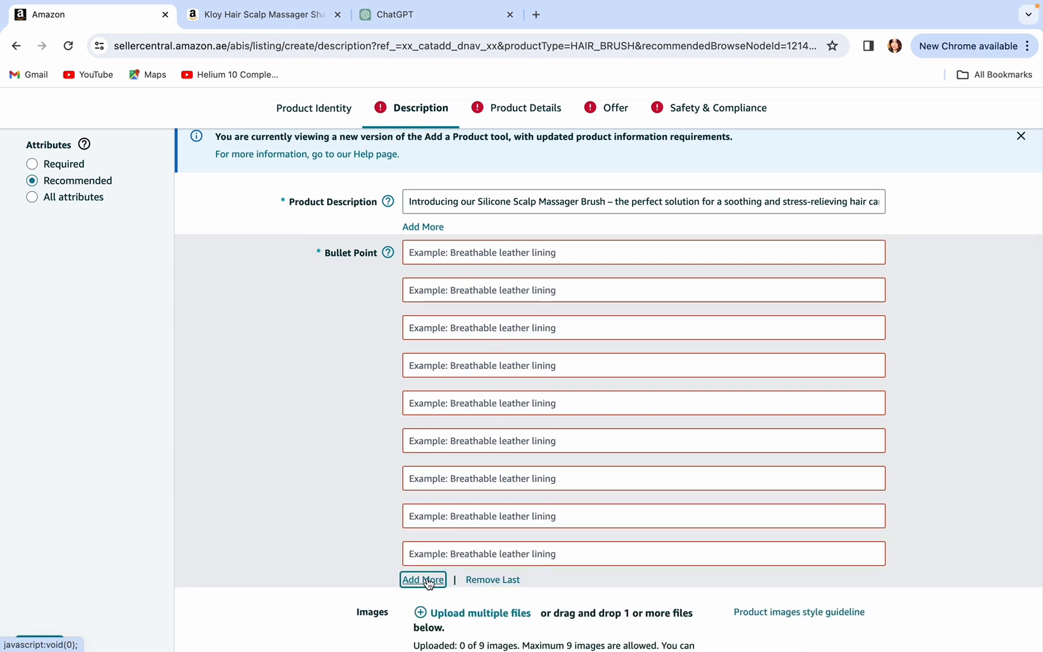
left_click(426, 579)
scroll(459, 543, "down", 2)
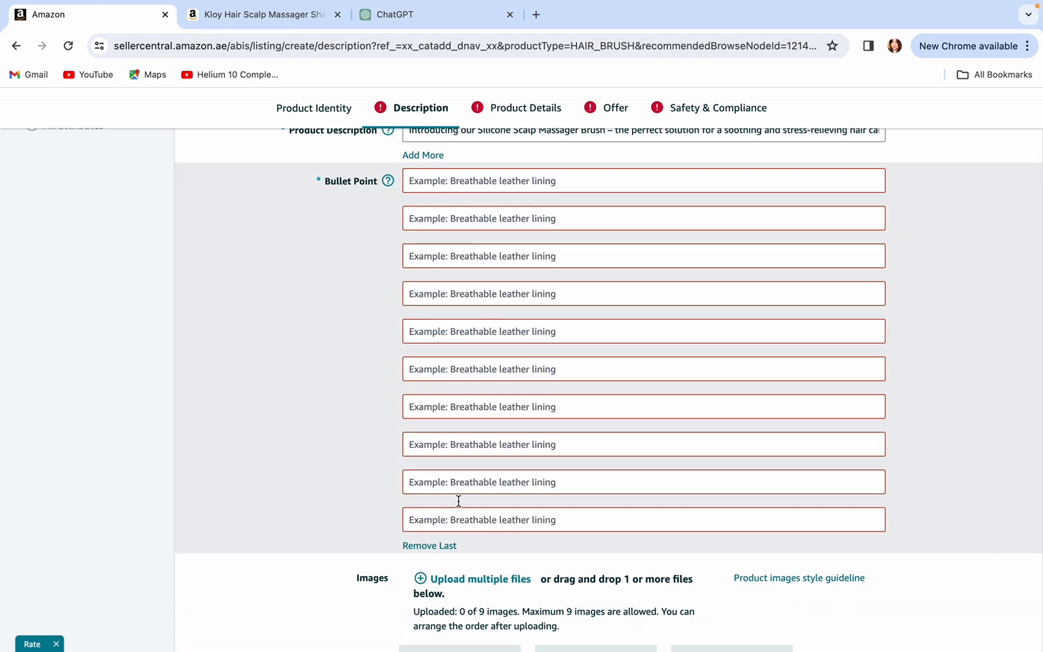
scroll(494, 244, "up", 1)
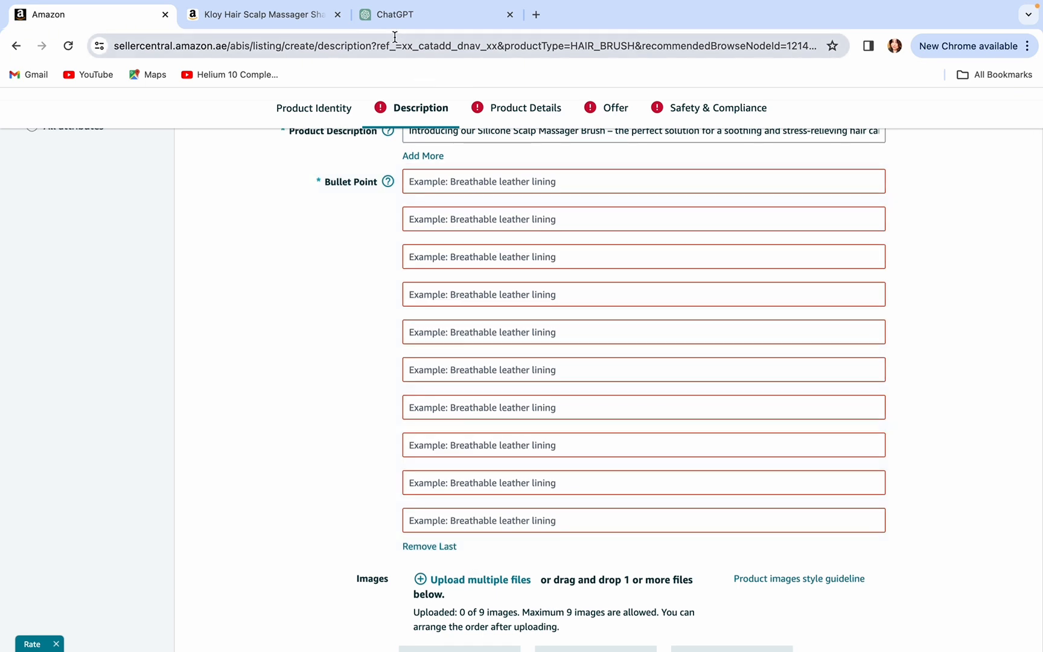
- Switch to ChatGPT and begin a new prompt with "Give me 5 key product features for -"
left_click(399, 15)
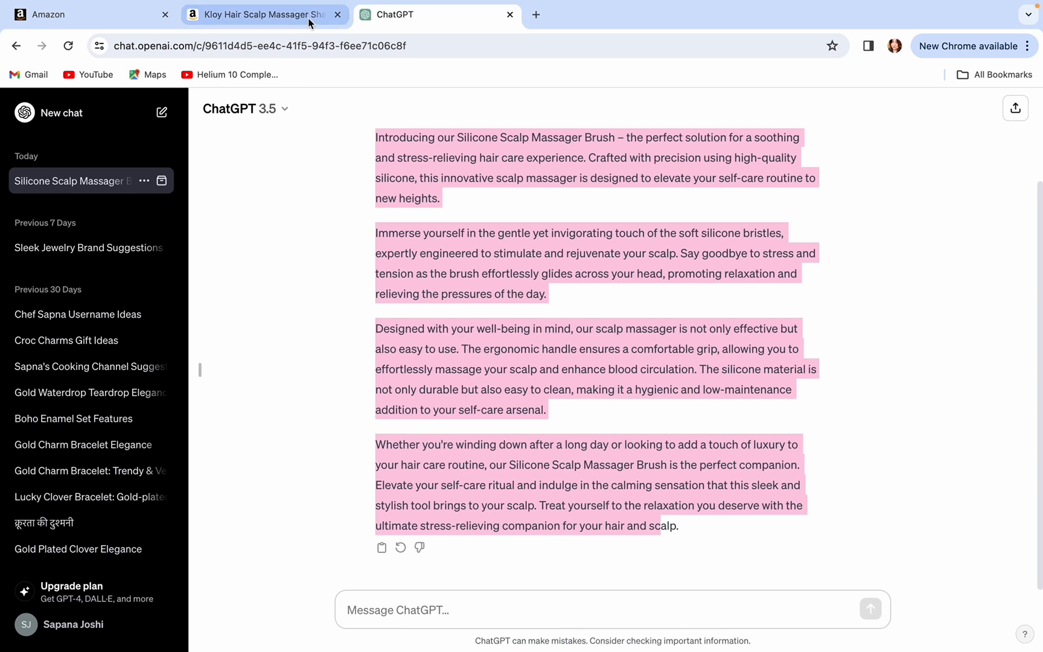
left_click(268, 11)
left_click(384, 18)
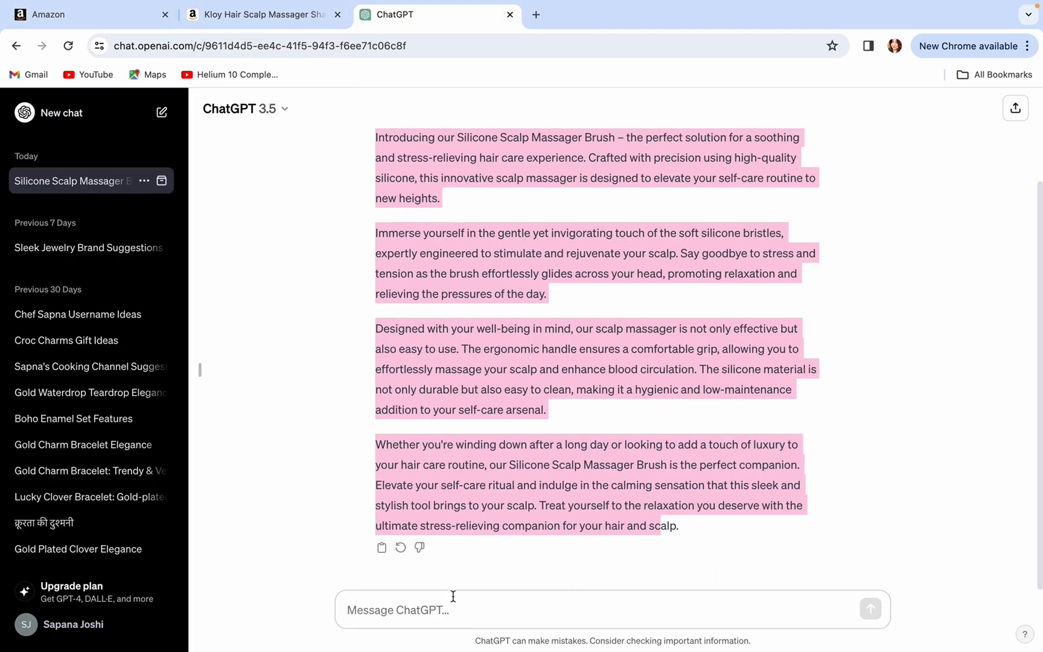
left_click(440, 614)
type("Give me 5 key product features for -")
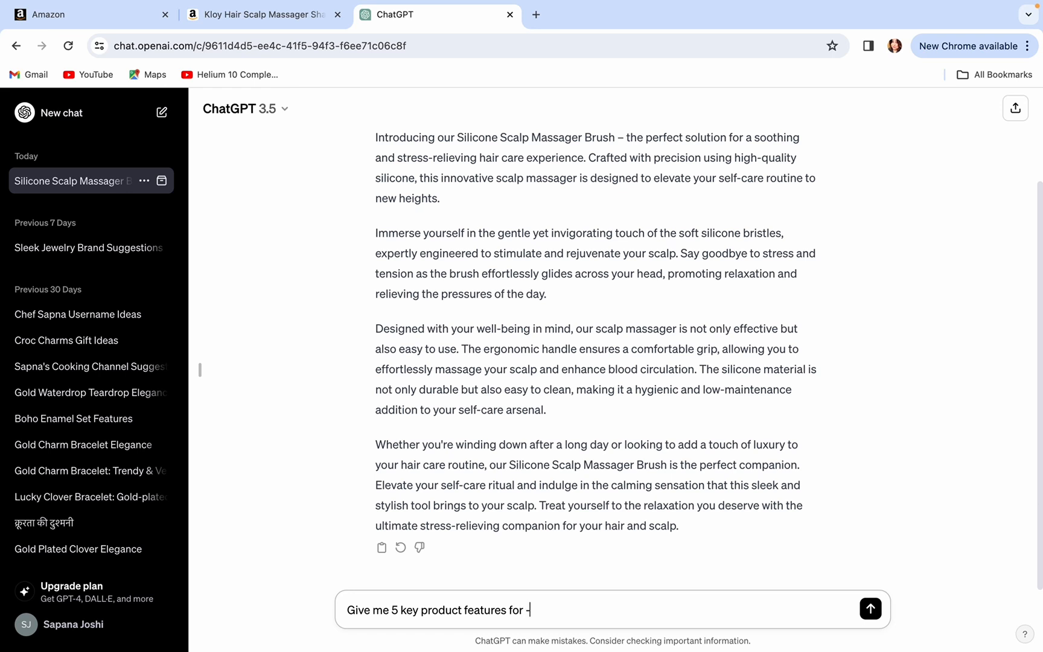
- Complete the prompt with "Scalp massager brush made up of silicon and good for stress" copied from the earlier message, and send it
scroll(626, 226, "up", 3)
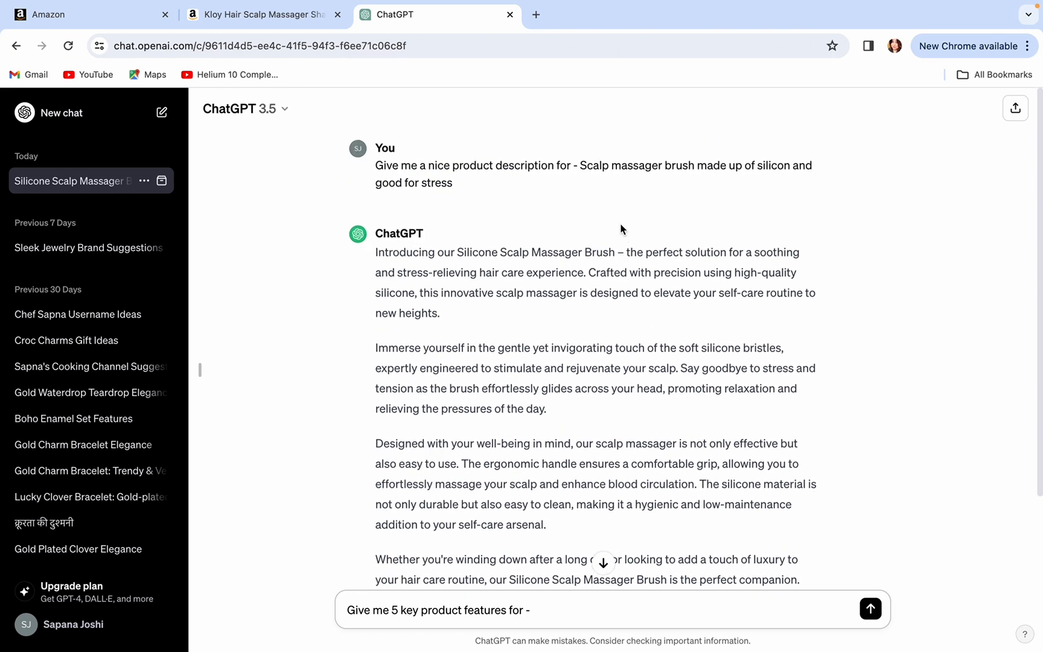
left_click_drag(578, 166, 727, 188)
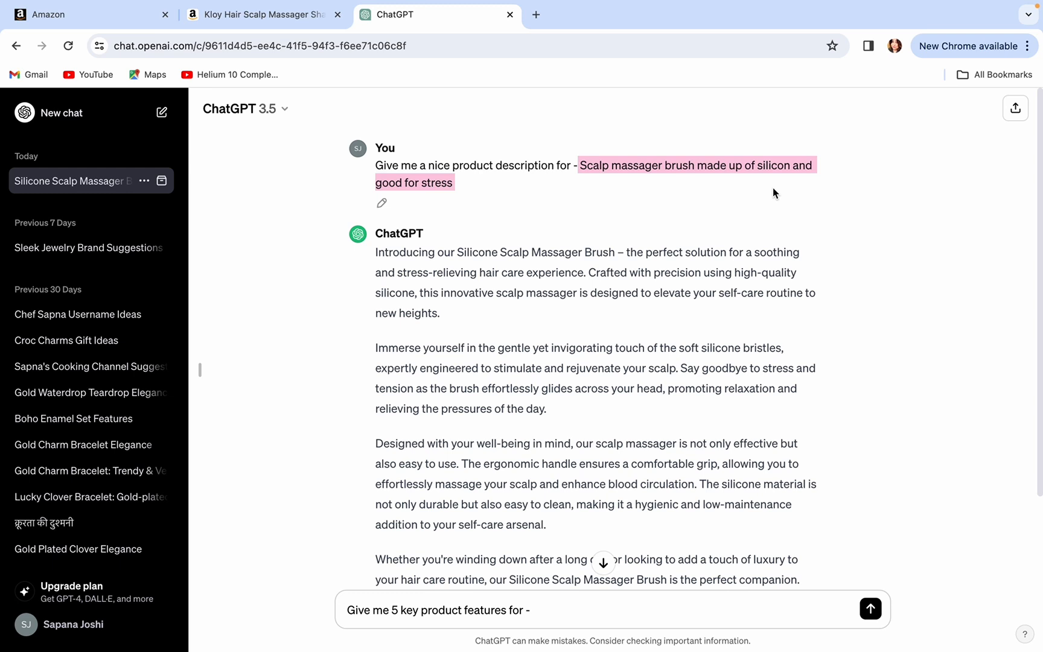
right_click(677, 160)
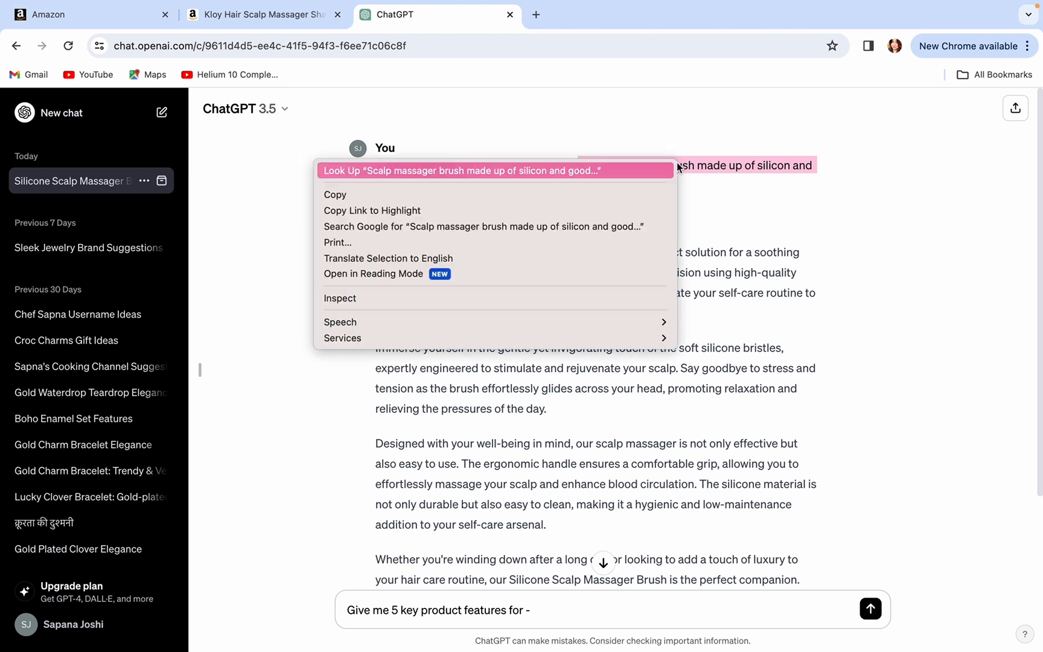
left_click(647, 195)
triple_click(562, 602)
left_click(572, 608)
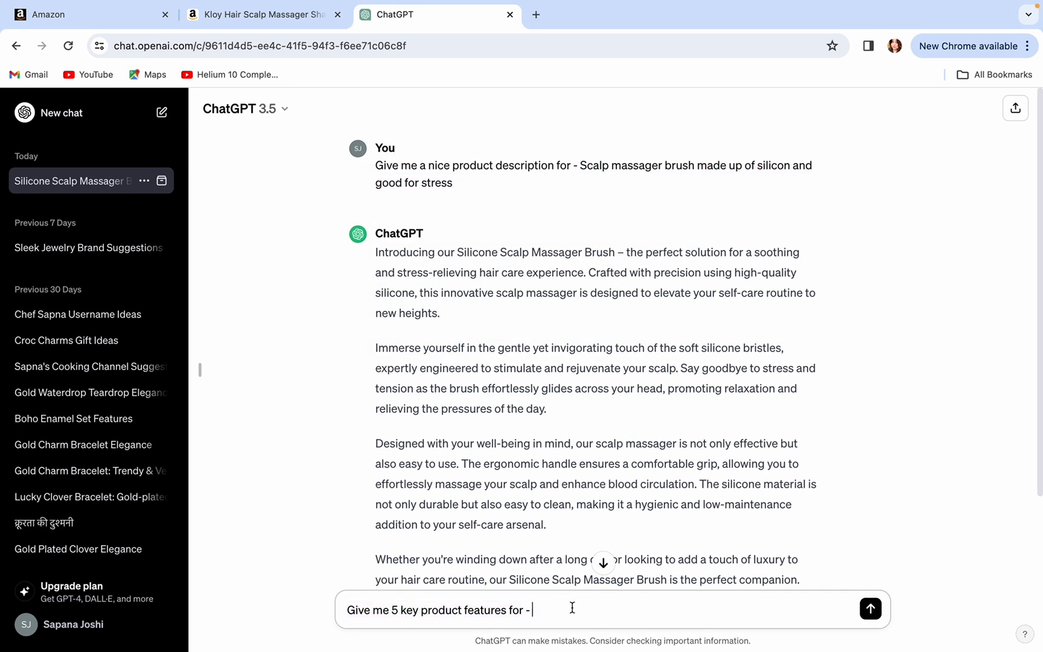
right_click(572, 608)
left_click(633, 489)
left_click(871, 608)
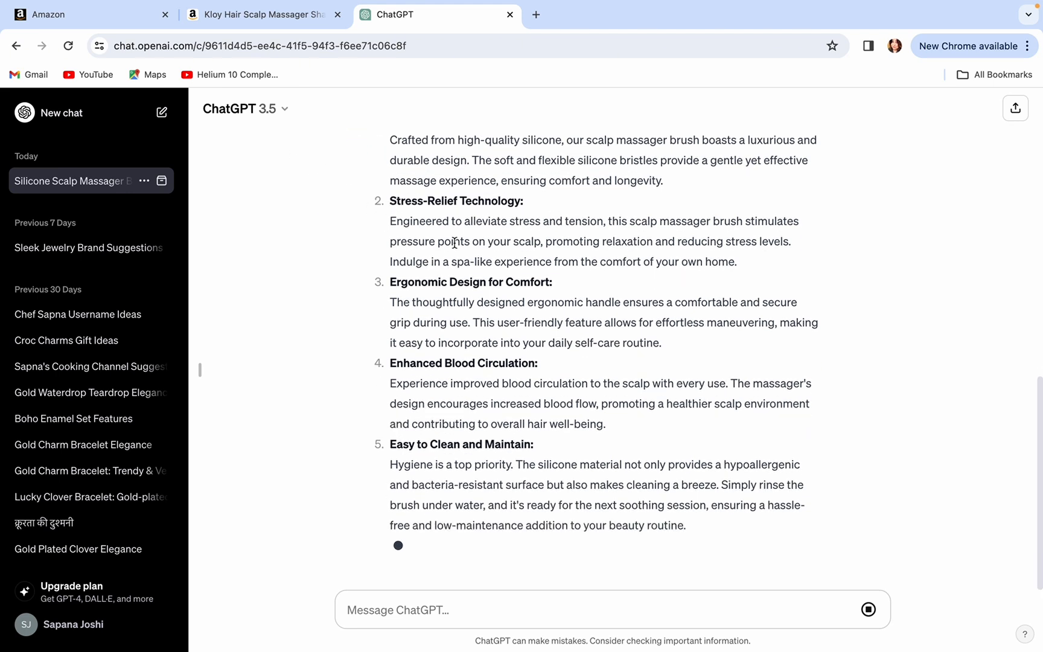
- Copy the "Premium Silicone Construction" feature with its text from ChatGPT's answer into the listing's first Bullet Point field
scroll(459, 244, "up", 2)
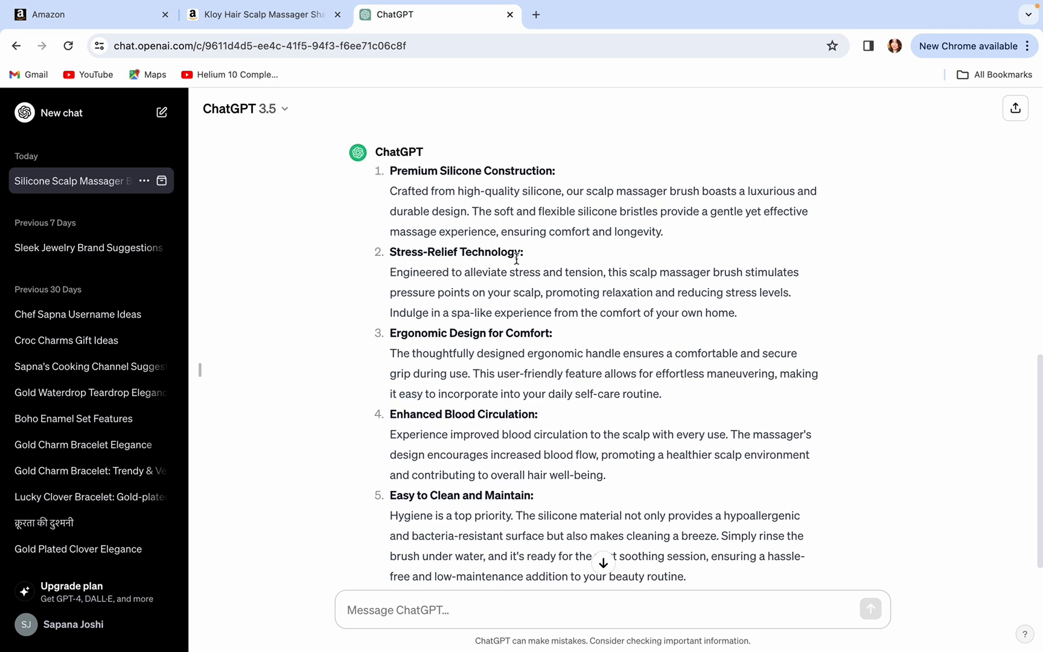
scroll(516, 258, "down", 2)
scroll(511, 242, "up", 3)
left_click_drag(392, 199, 682, 263)
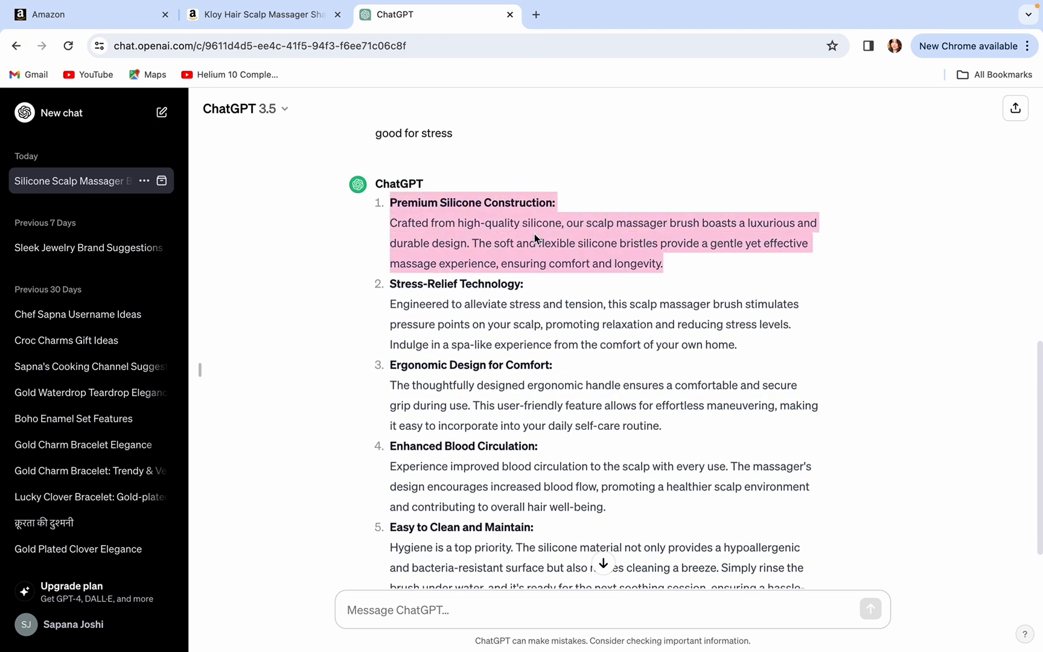
right_click(432, 215)
left_click(463, 240)
left_click(287, 18)
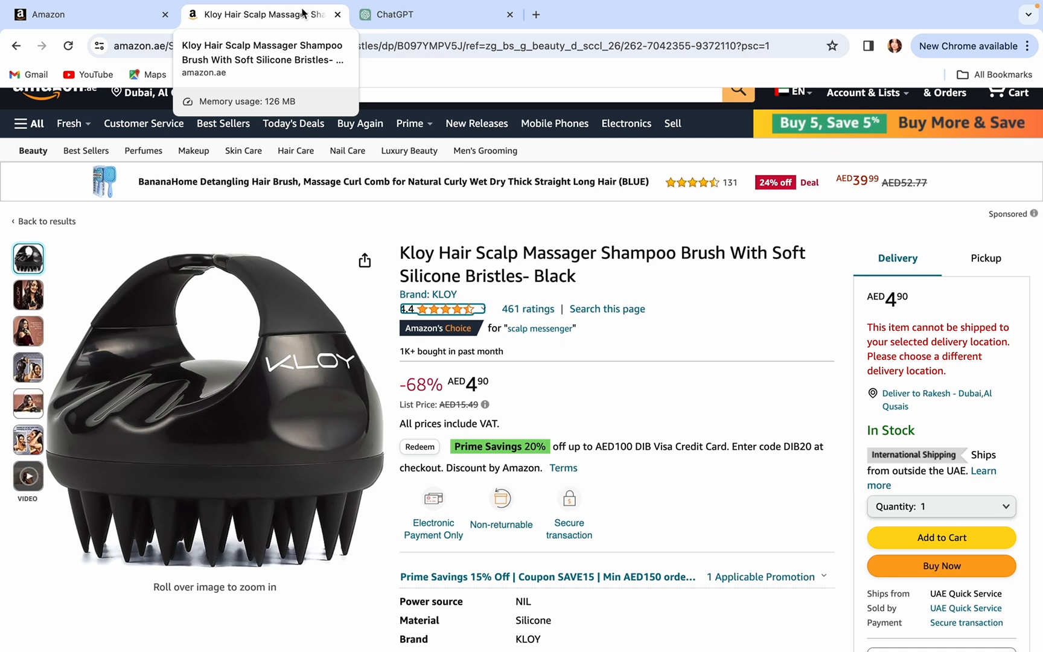
left_click(92, 15)
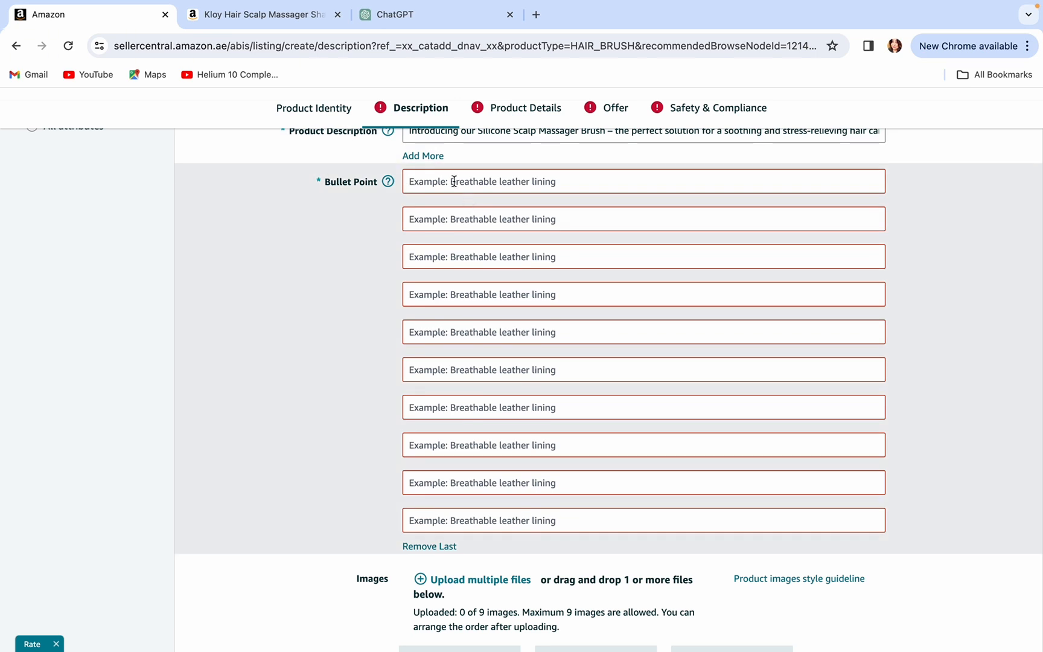
left_click(454, 181)
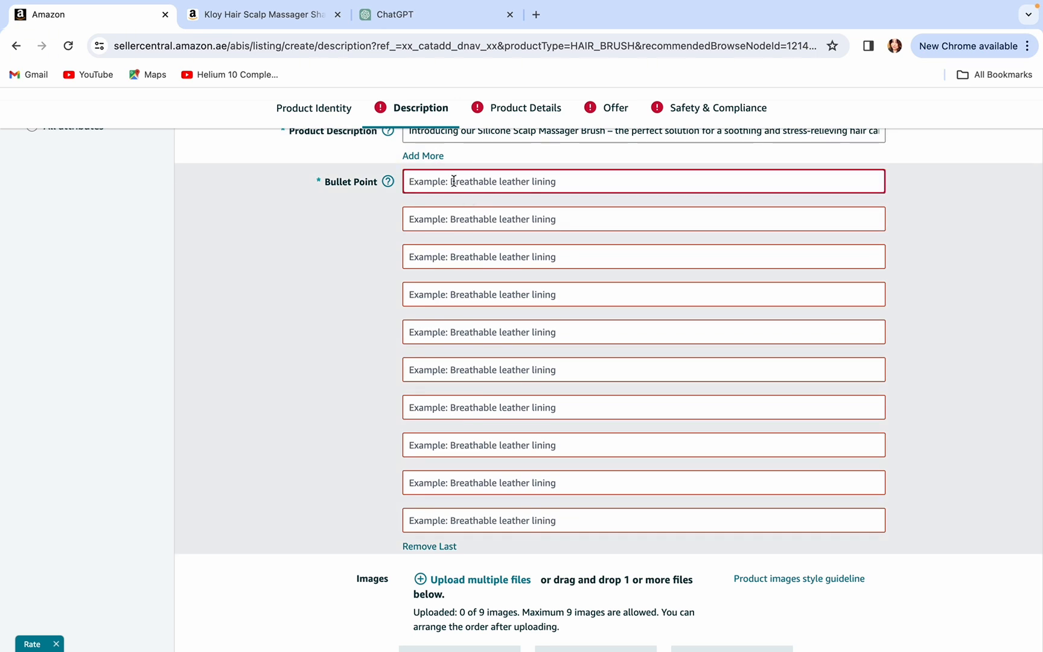
right_click(454, 180)
left_click(486, 309)
- Copy the "Stress-Relief Technology" feature with its text from ChatGPT into the listing's second Bullet Point field
left_click(485, 221)
left_click(426, 18)
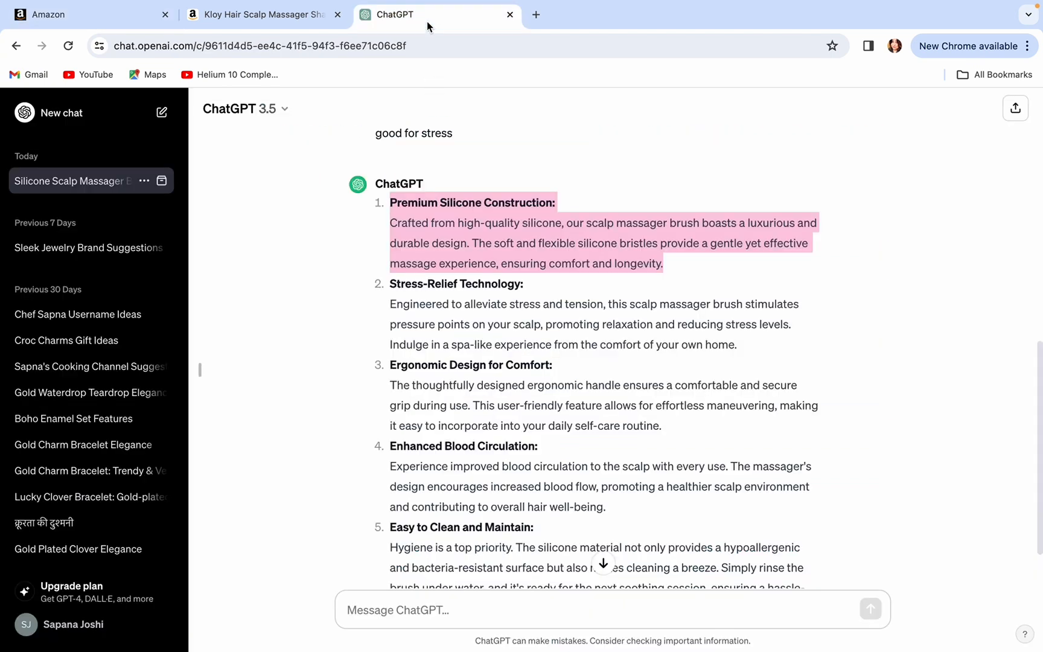
left_click_drag(391, 285, 709, 347)
right_click(452, 307)
left_click(478, 339)
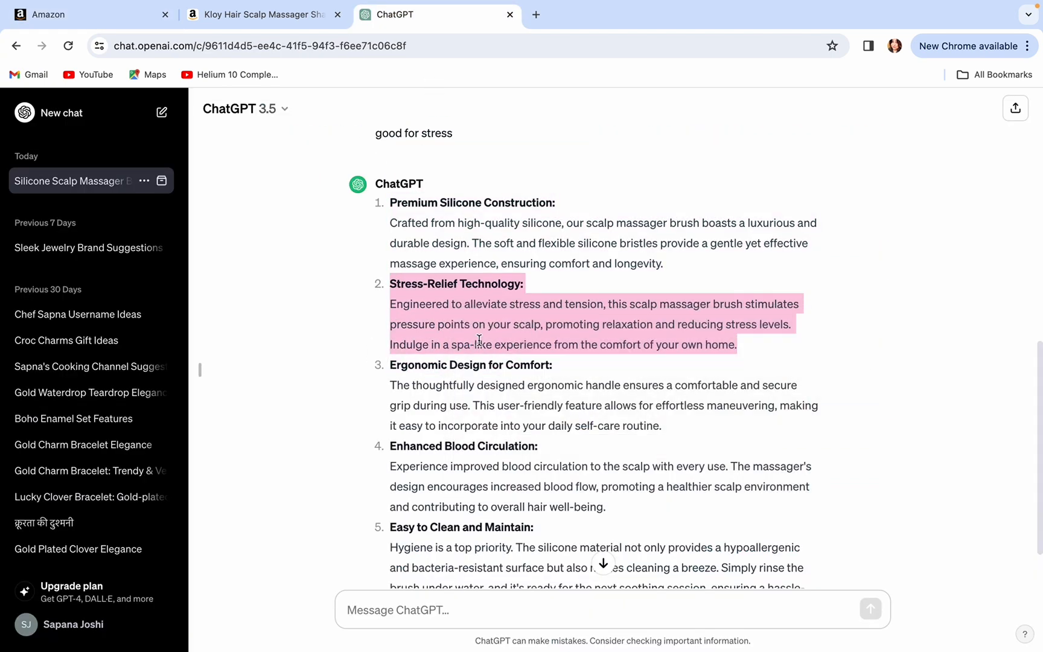
left_click(266, 15)
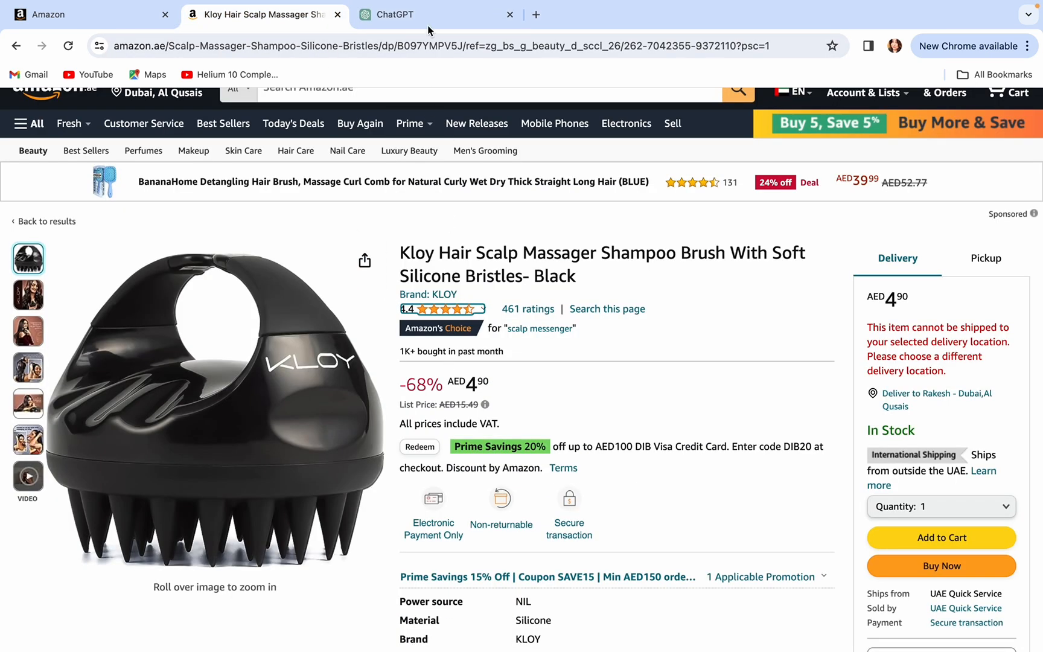
left_click(91, 14)
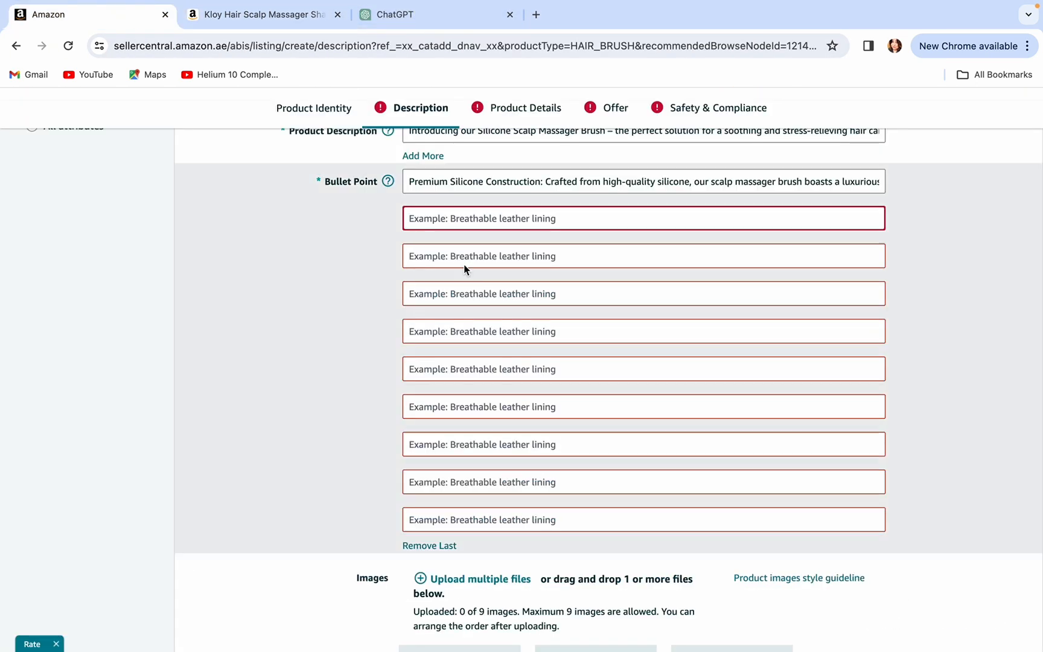
right_click(454, 212)
left_click(494, 339)
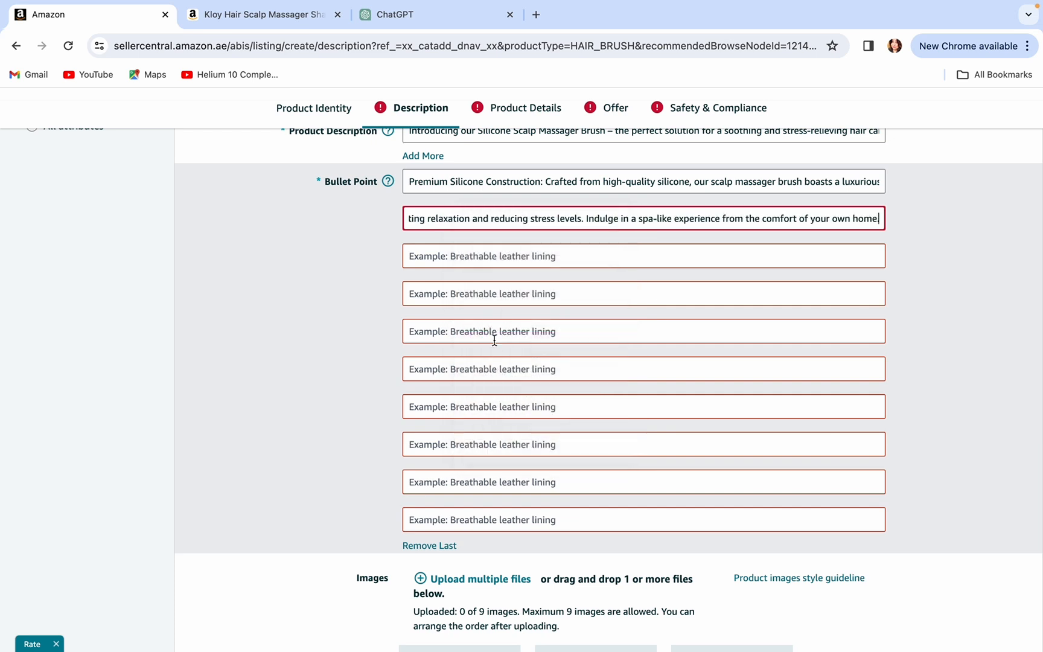
- Copy the "Ergonomic Design for Comfort" feature with its text from ChatGPT into the listing's third Bullet Point field
left_click(490, 256)
left_click(435, 18)
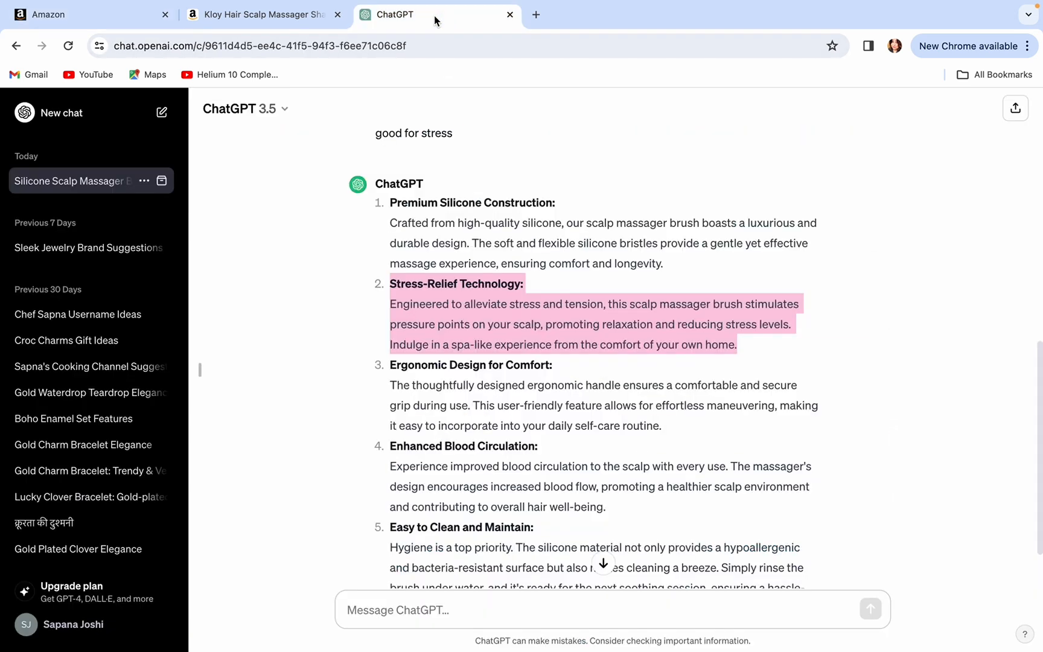
scroll(399, 383, "down", 2)
left_click_drag(394, 309, 690, 372)
right_click(521, 338)
left_click(541, 368)
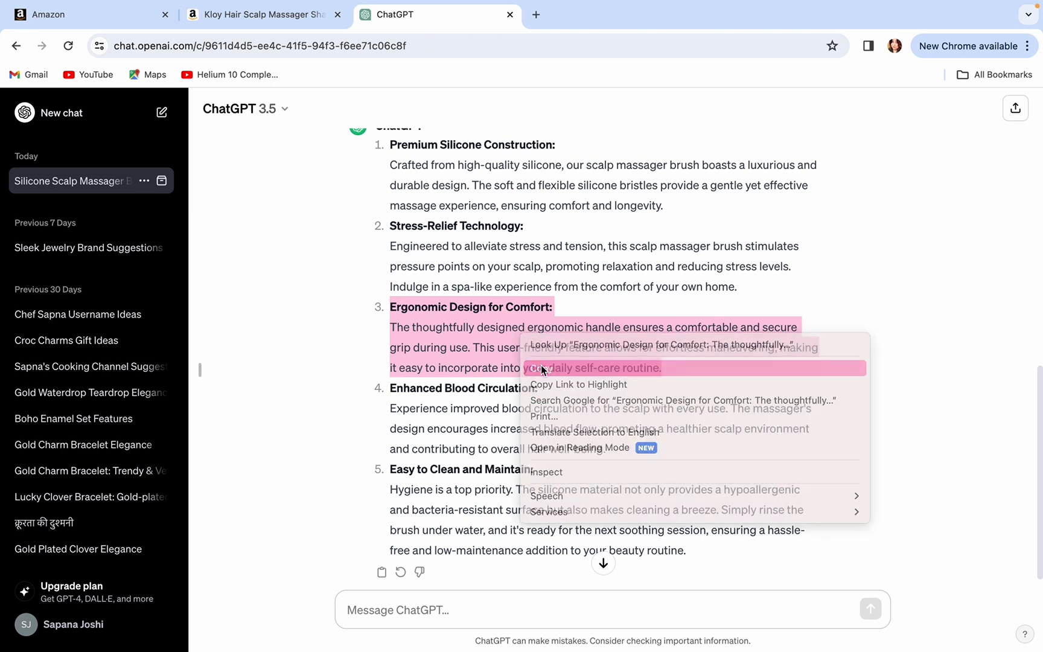
left_click(91, 14)
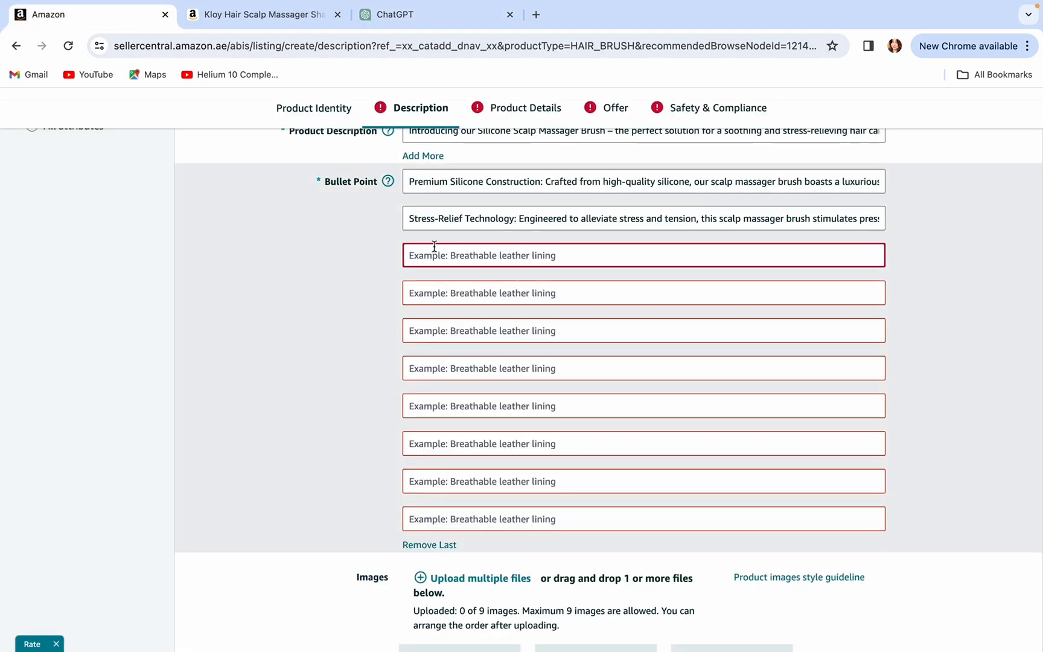
right_click(407, 250)
left_click(489, 377)
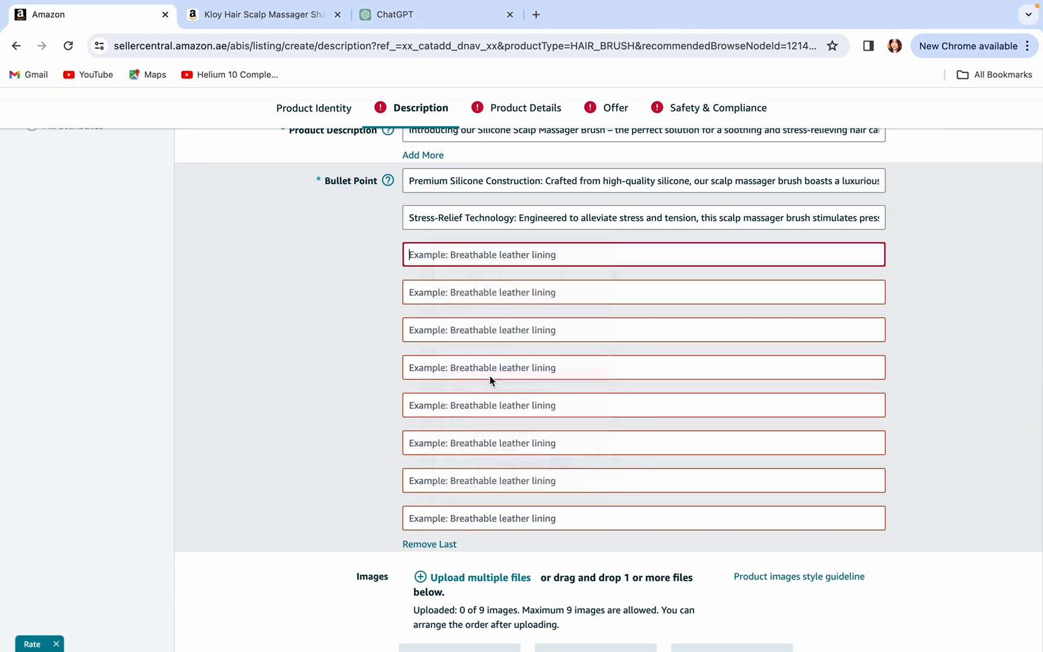
scroll(535, 342, "down", 4)
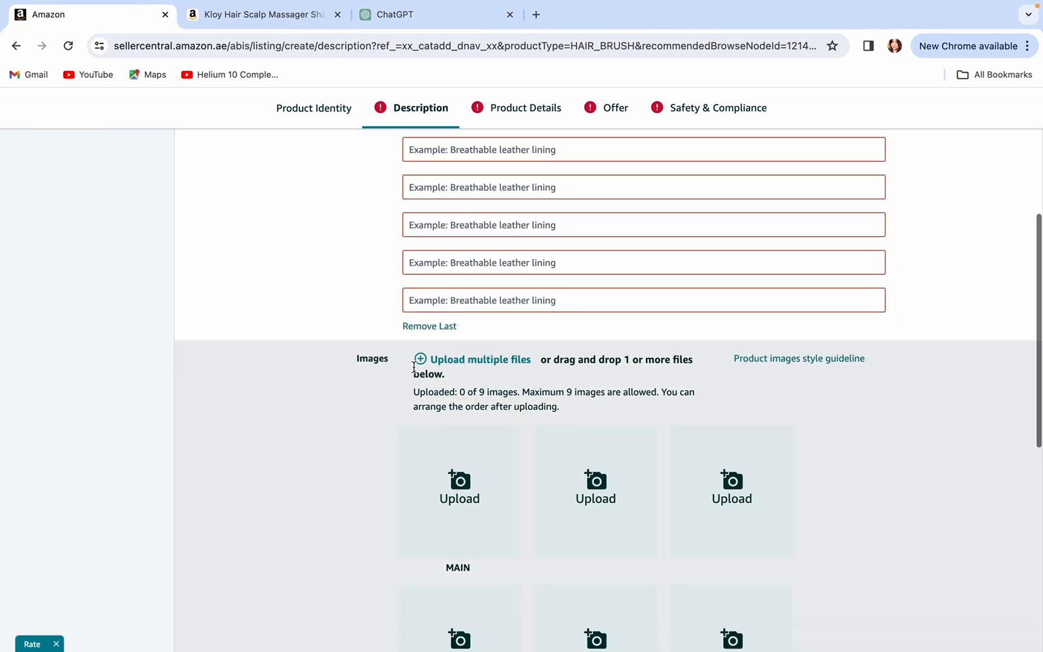
- Remove all empty Bullet Point fields from the listing's Description section, keeping only the three filled ones
left_click(429, 320)
left_click(491, 282)
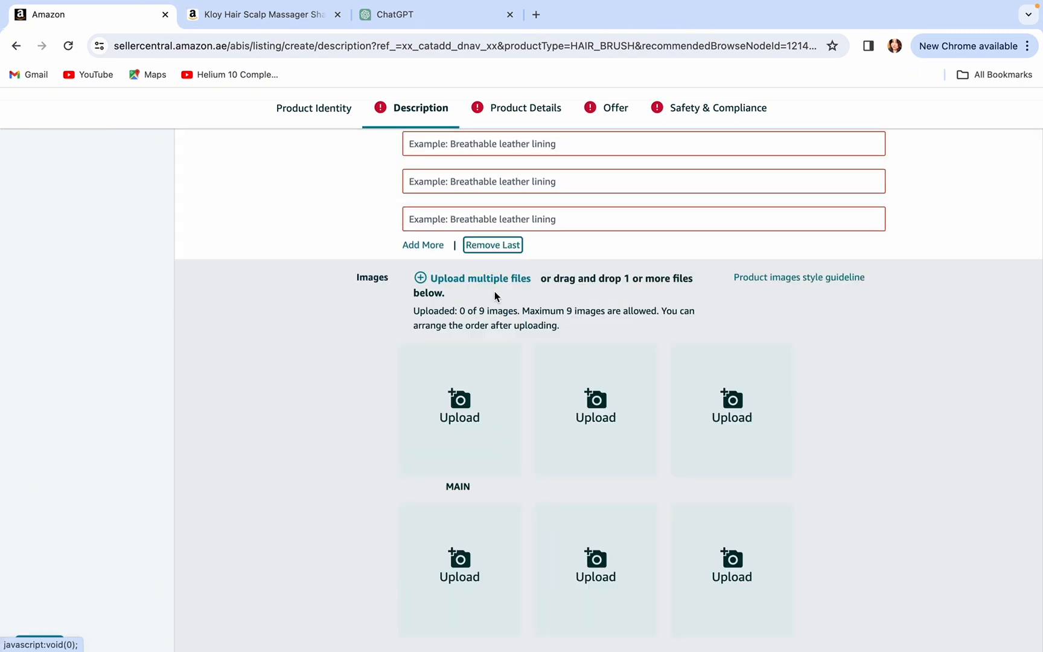
left_click(502, 245)
left_click(507, 249)
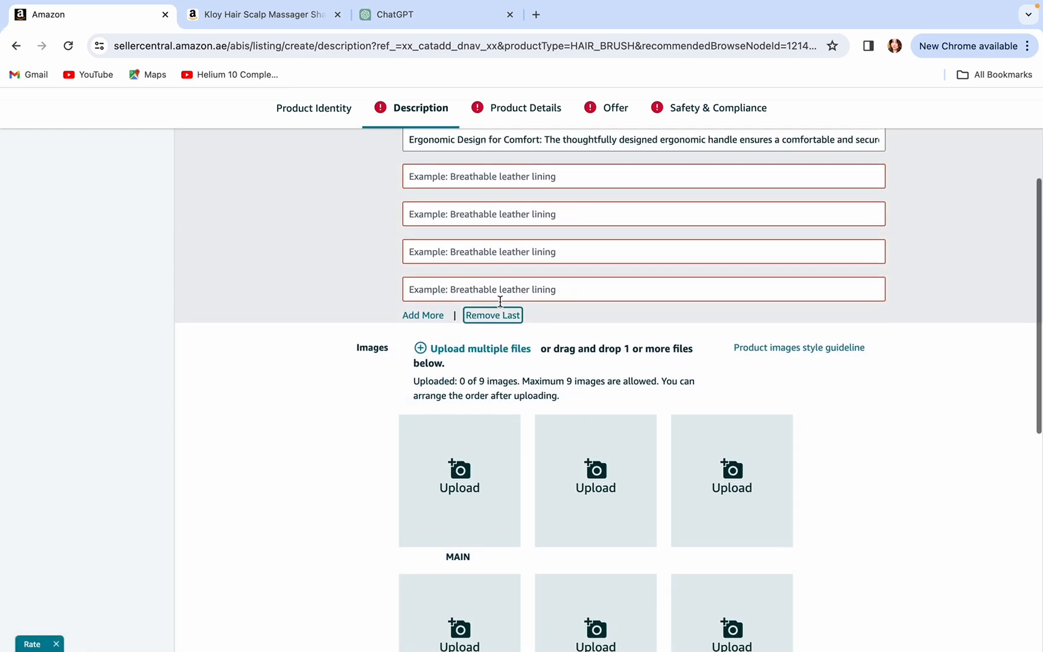
left_click(502, 320)
left_click(500, 279)
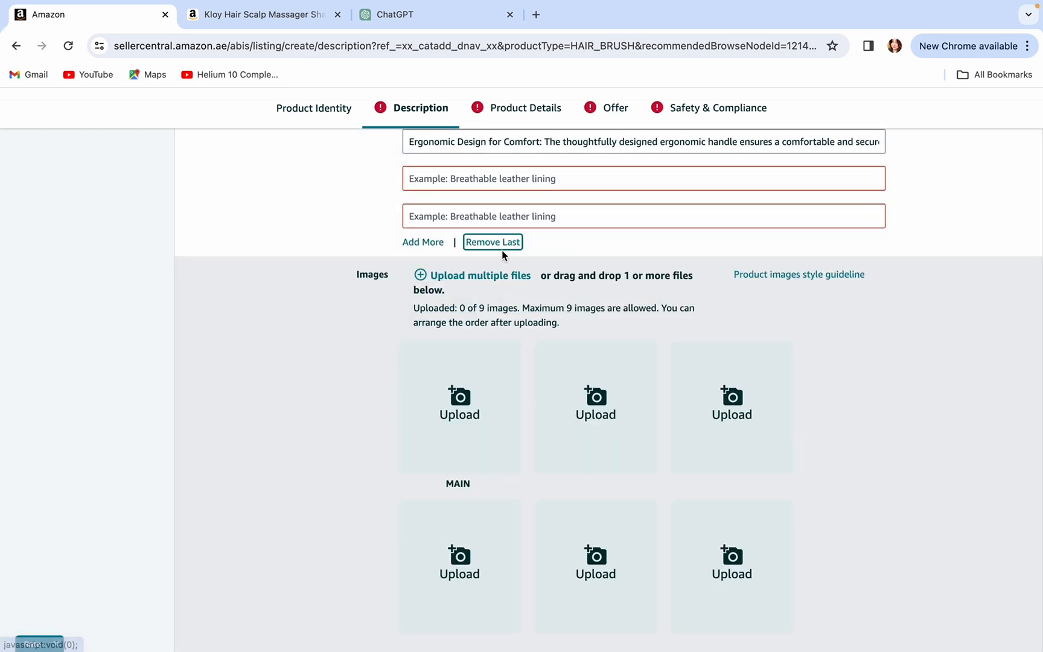
left_click(501, 244)
left_click(495, 265)
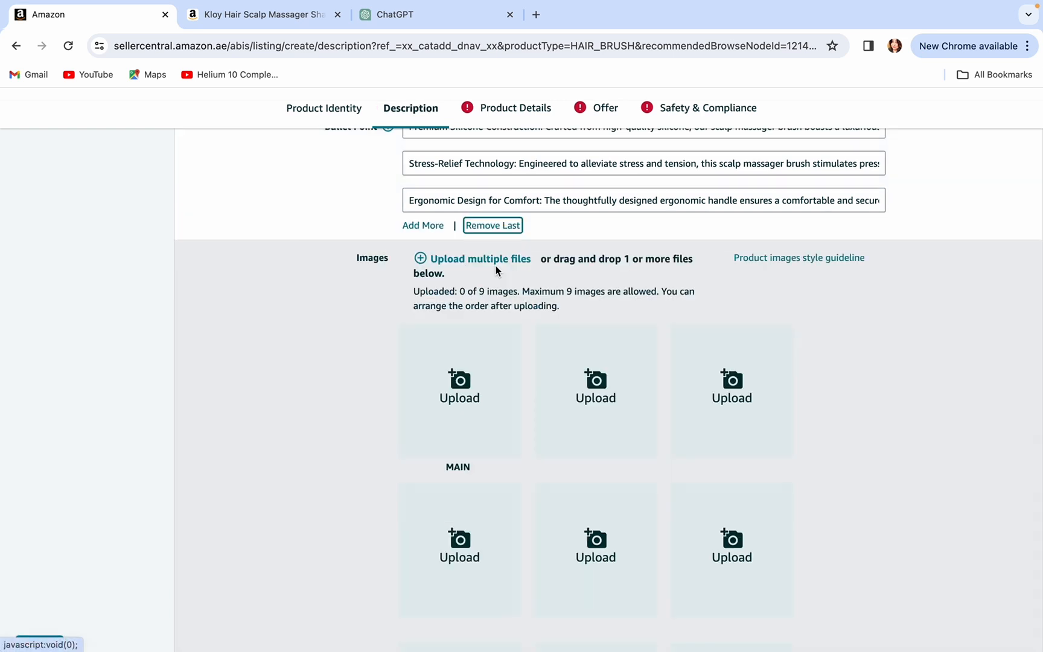
scroll(497, 269, "up", 1)
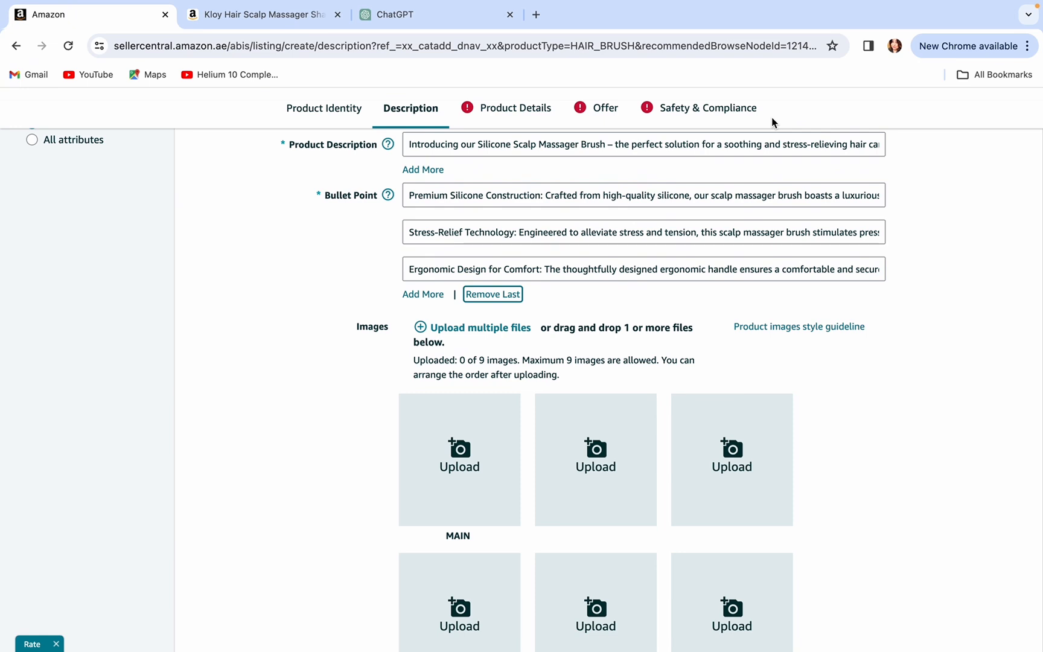
- In the listing's Product Details section, set the Target Audience Keywords to Unisex Adult and Unisex Children
left_click(501, 108)
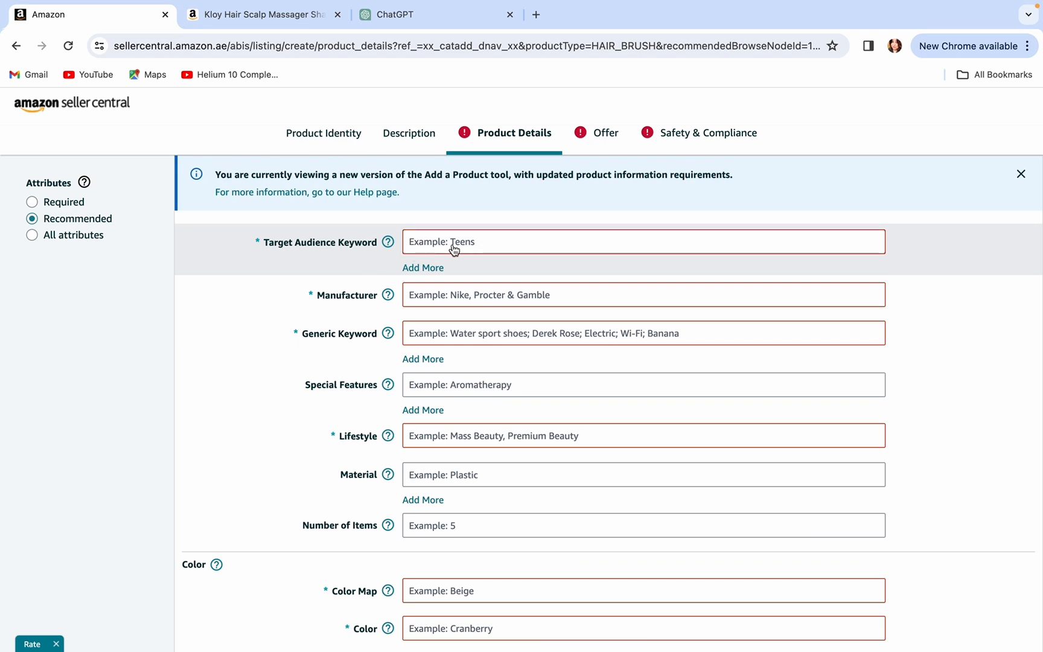
left_click(472, 248)
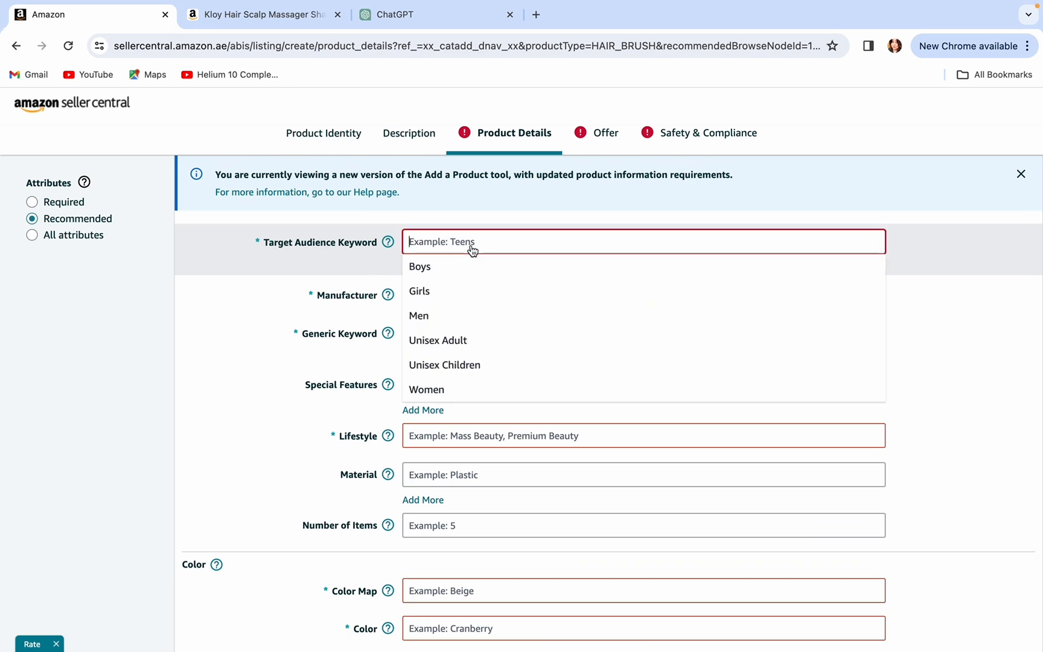
left_click(462, 342)
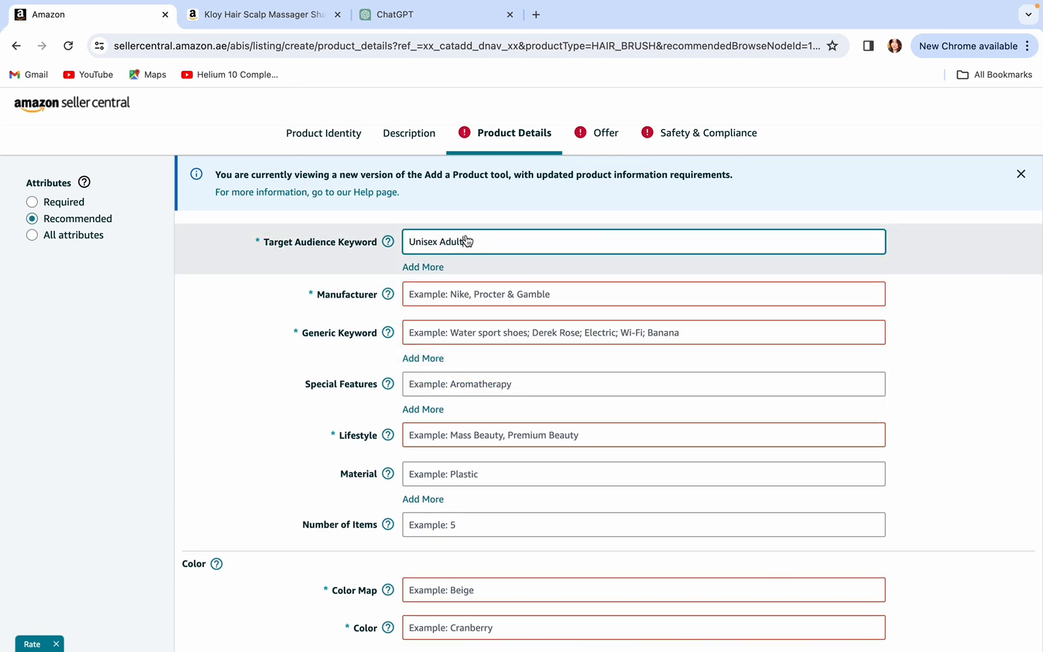
left_click(430, 267)
left_click(446, 280)
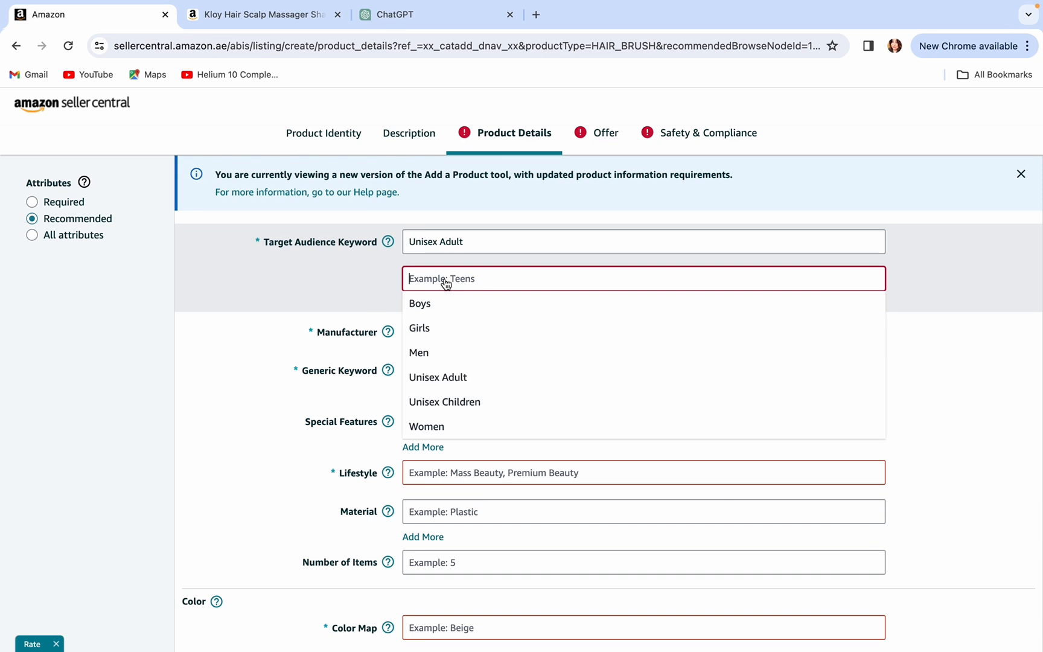
left_click(456, 401)
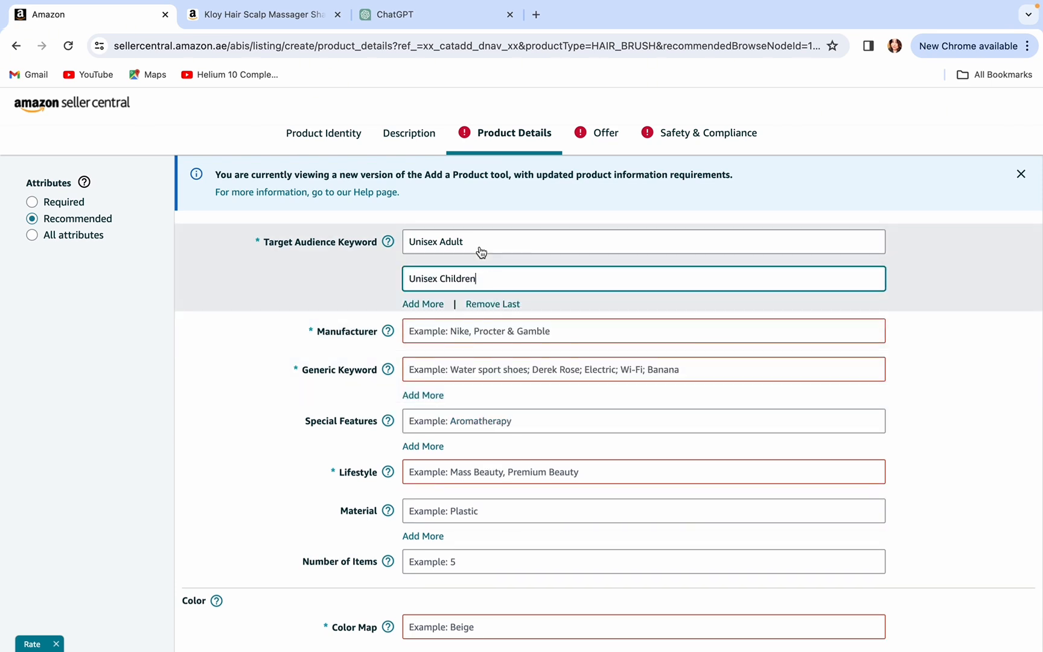
- Enter "China" as the Manufacturer in the listing's Product Details
scroll(517, 282, "down", 2)
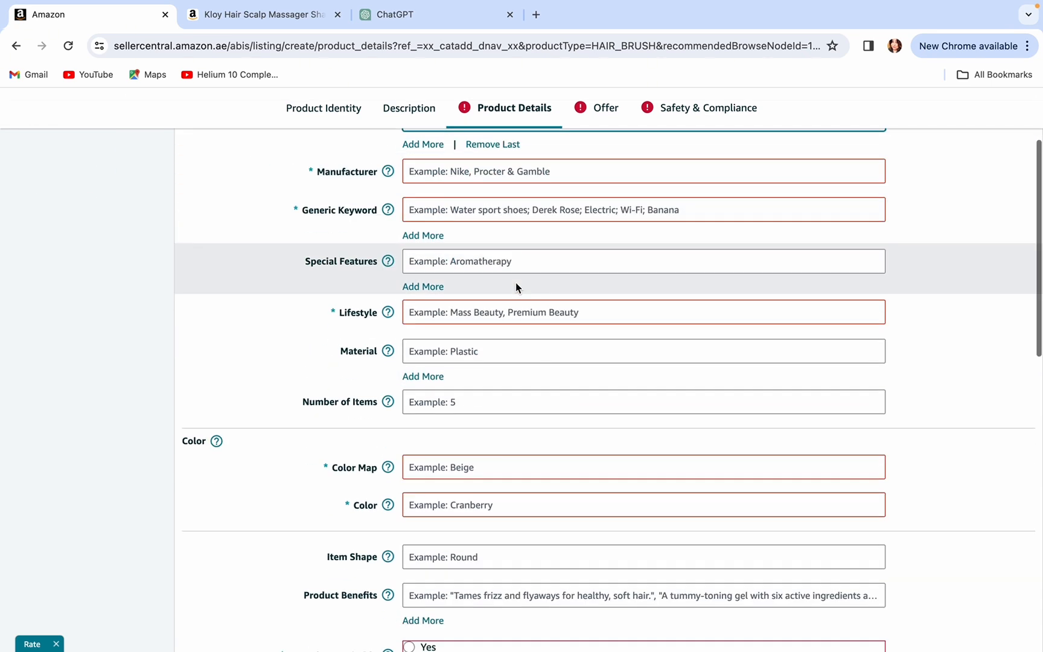
scroll(516, 283, "up", 1)
left_click(443, 251)
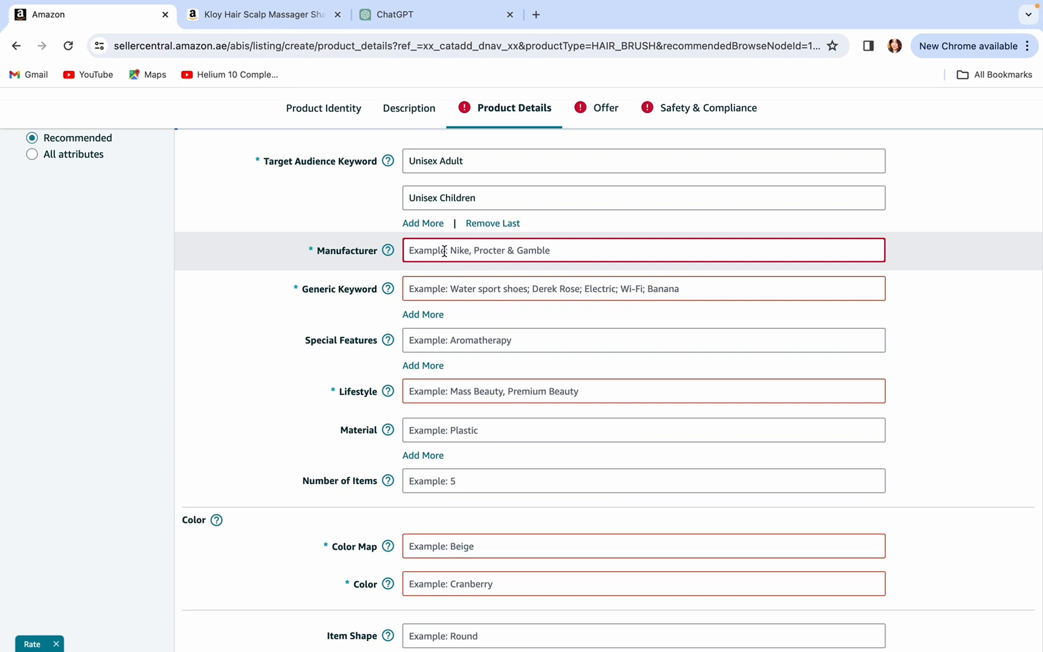
left_click(444, 251)
type("China")
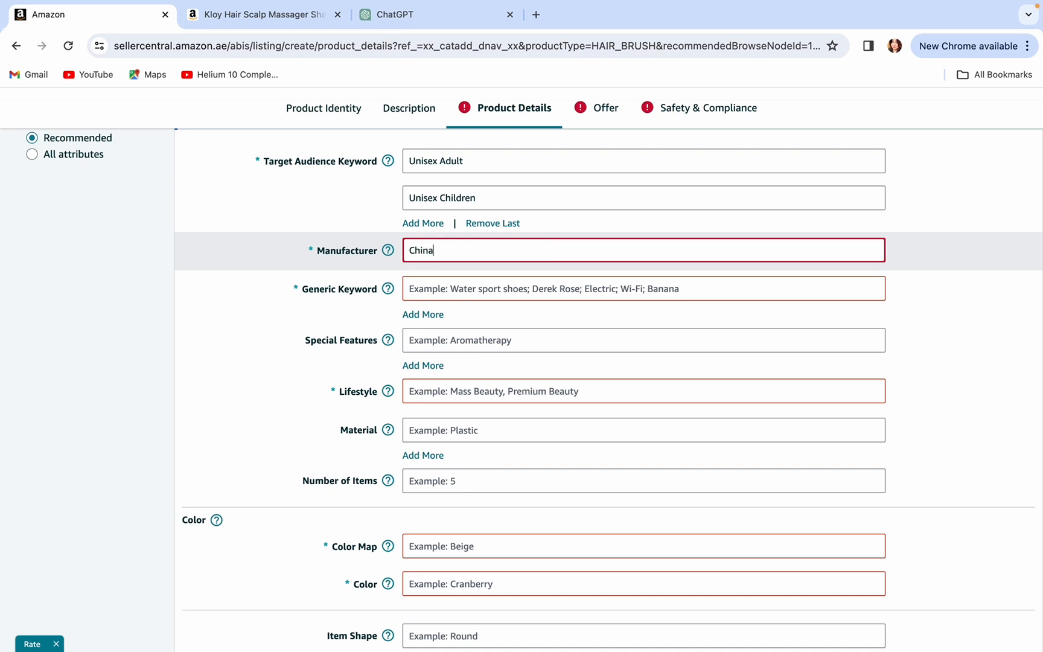
- Switch to ChatGPT for the Generic Keyword field and begin a prompt reading "Give me 20 seo keywords for -"
left_click(443, 286)
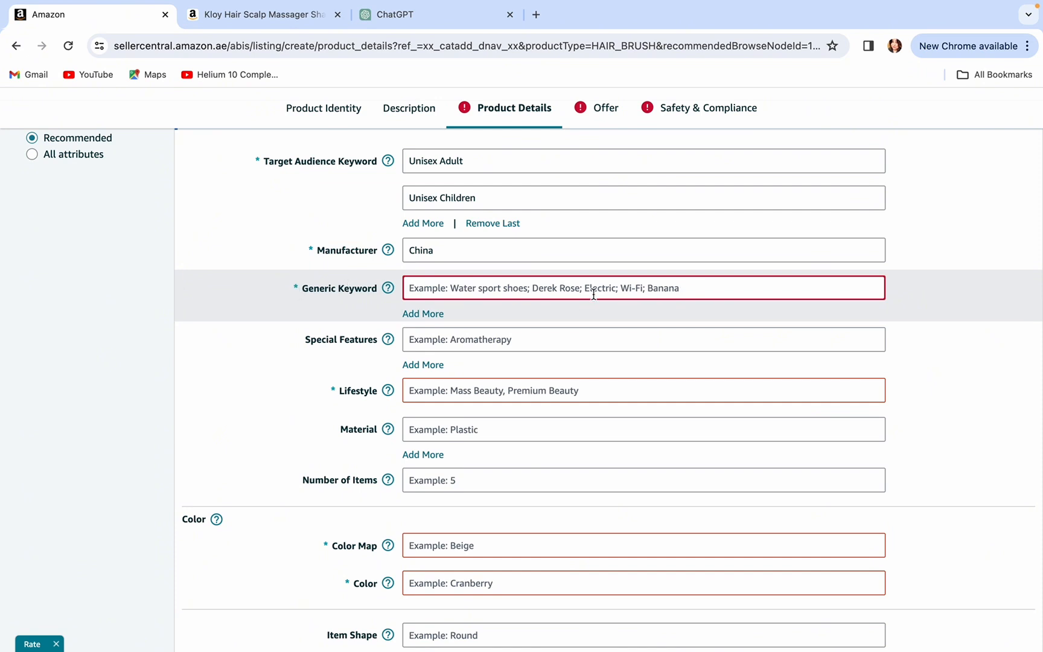
left_click(411, 22)
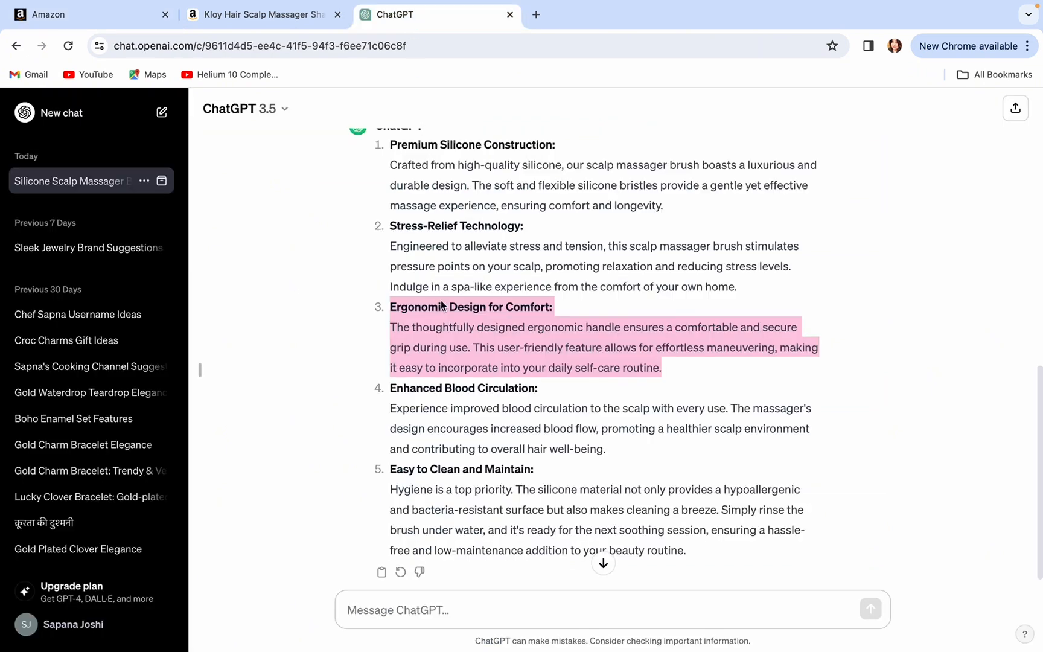
scroll(435, 392, "down", 1)
left_click(405, 599)
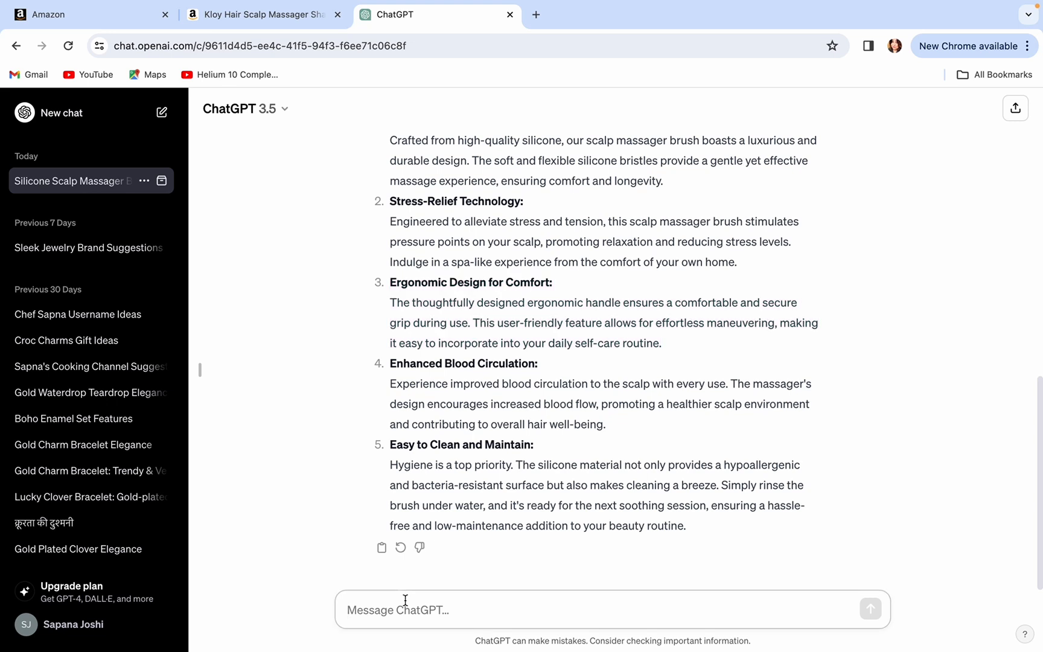
type("Give me 20 keyw")
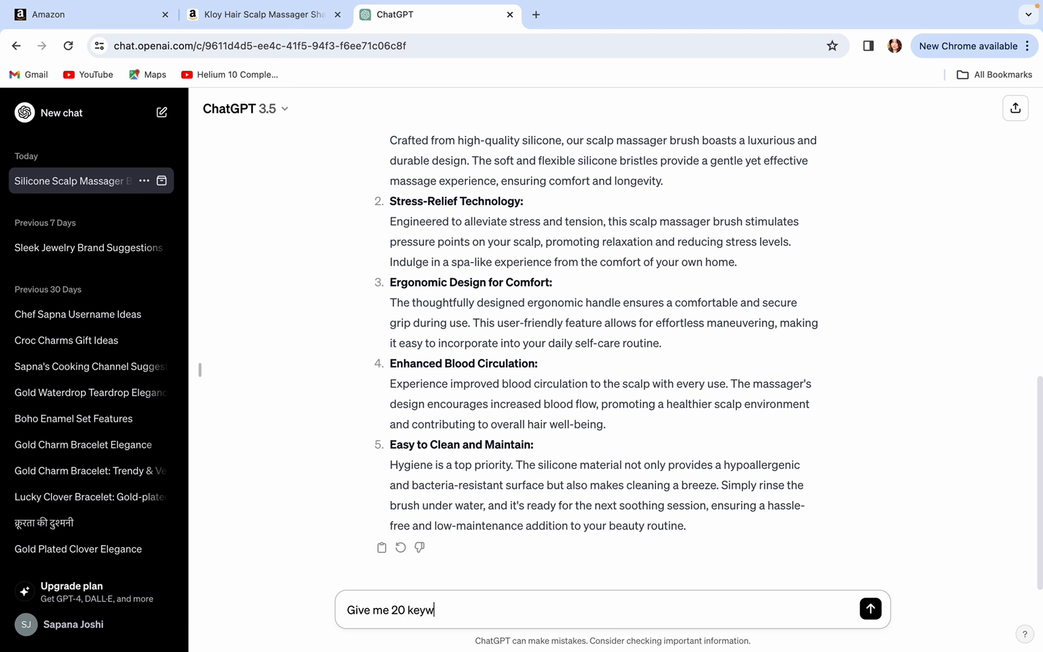
key("BackSpace")
key("BackSpace")
key("BackSpace")
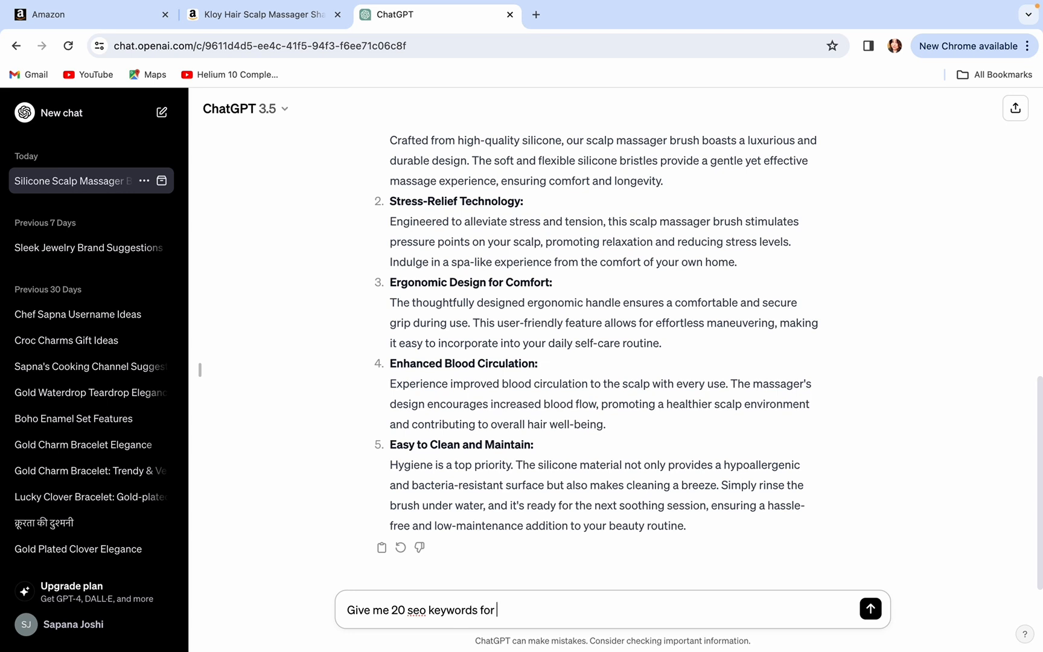
- Complete the keyword prompt with "Scalp massager brush made up of silicon and good for stress" copied from the previous message, and send it
scroll(539, 506, "up", 3)
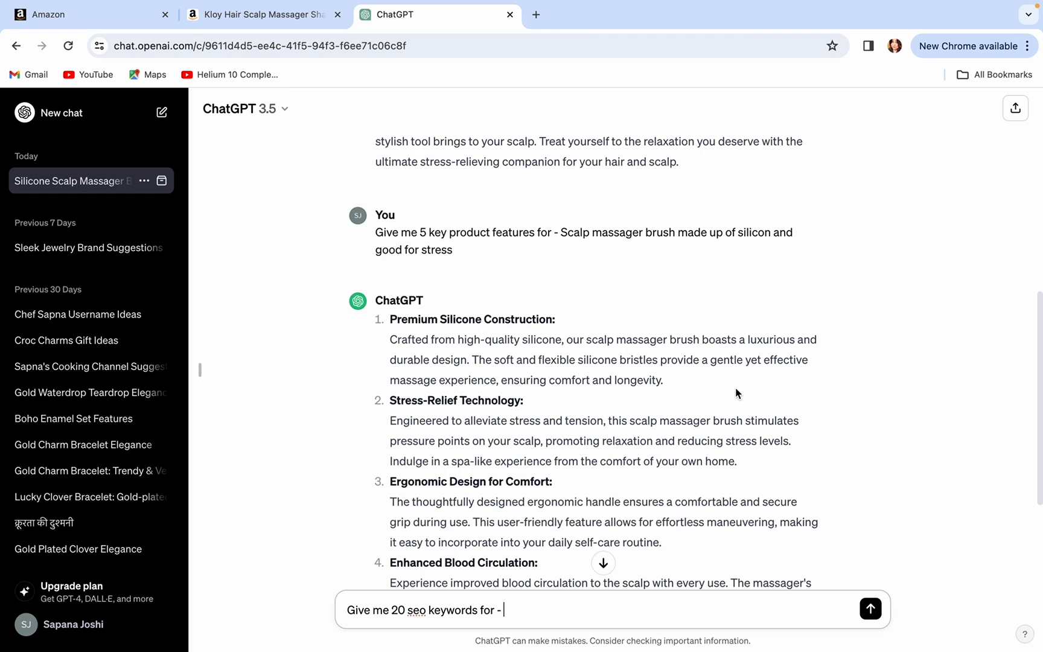
left_click_drag(561, 232, 595, 261)
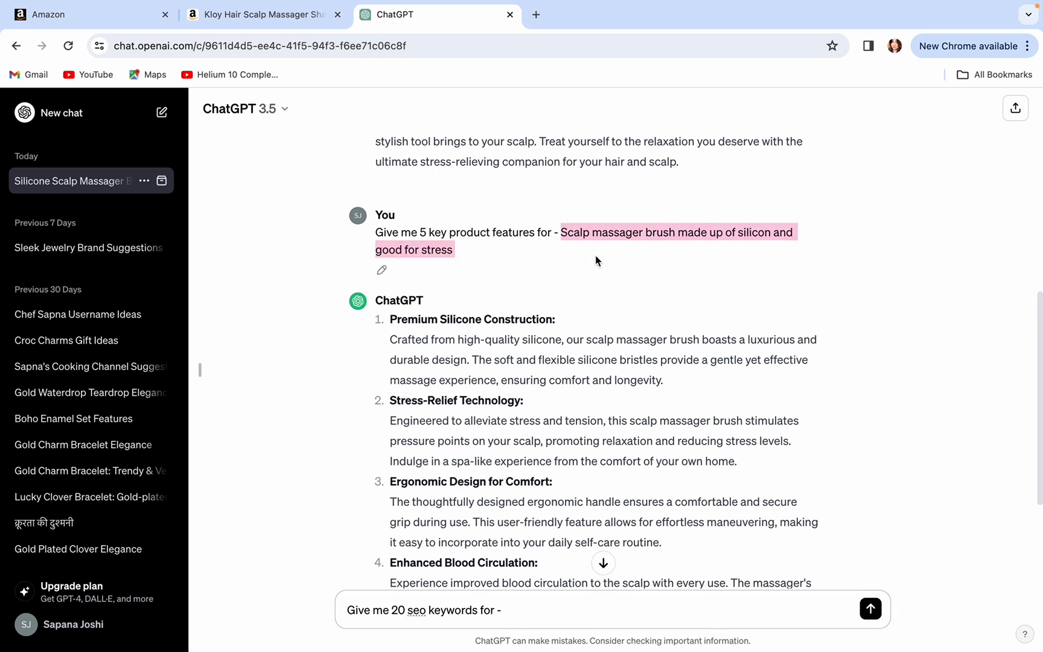
right_click(594, 231)
left_click(617, 265)
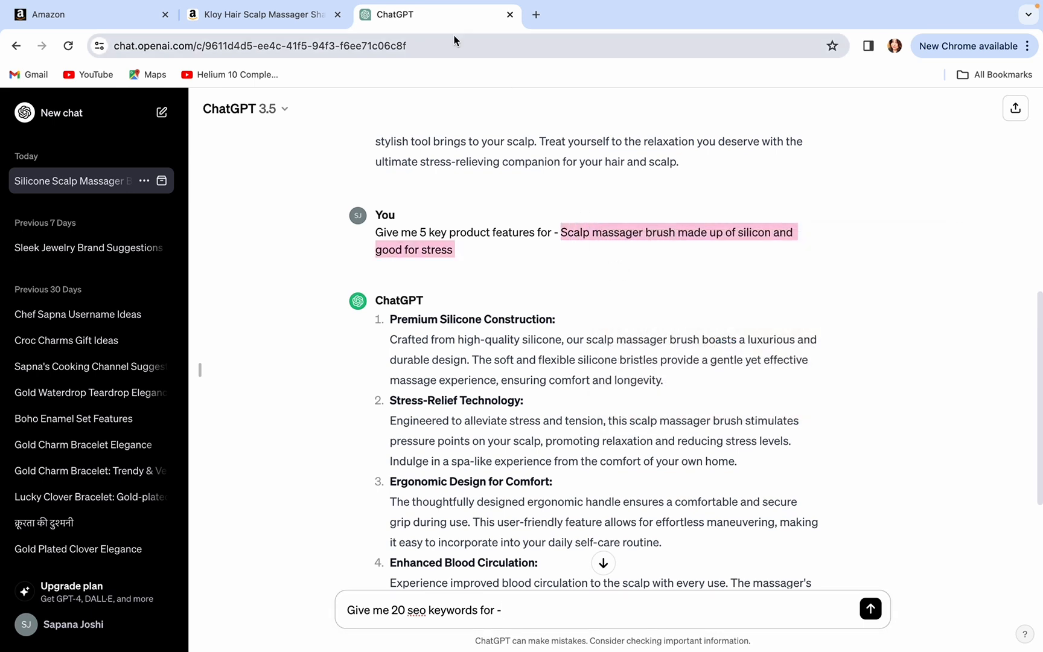
left_click(285, 20)
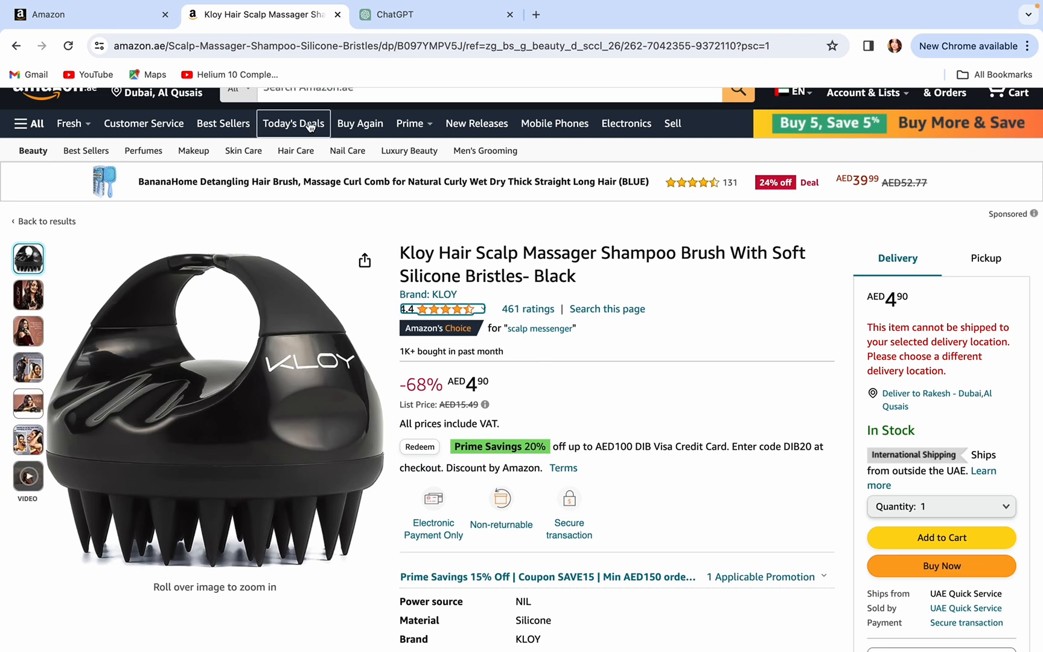
left_click(137, 18)
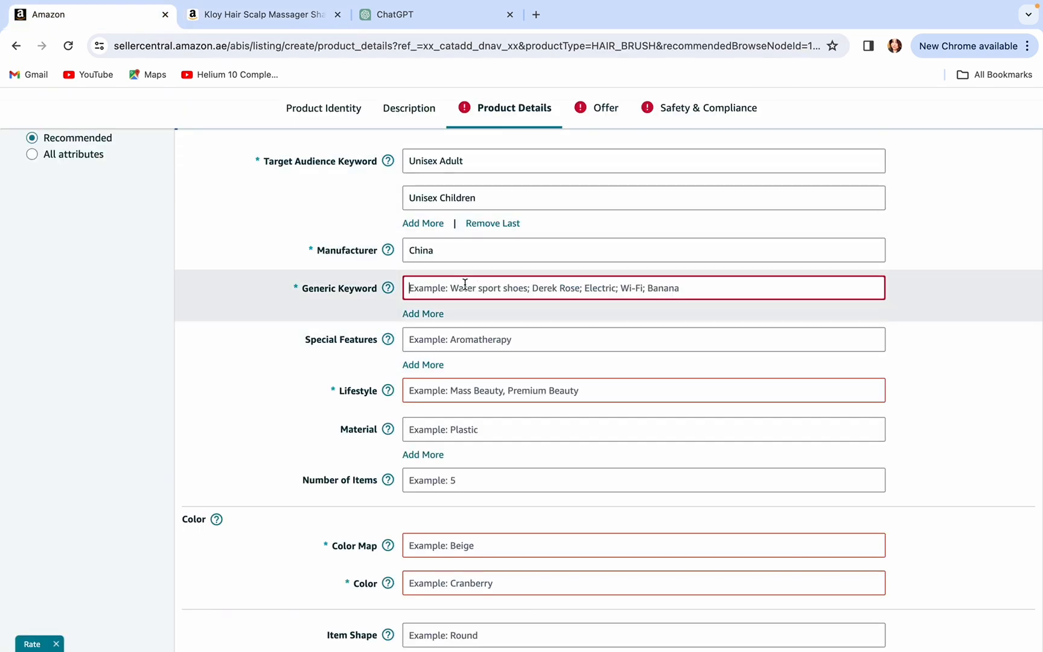
left_click(430, 9)
scroll(512, 446, "down", 3)
scroll(512, 445, "down", 3)
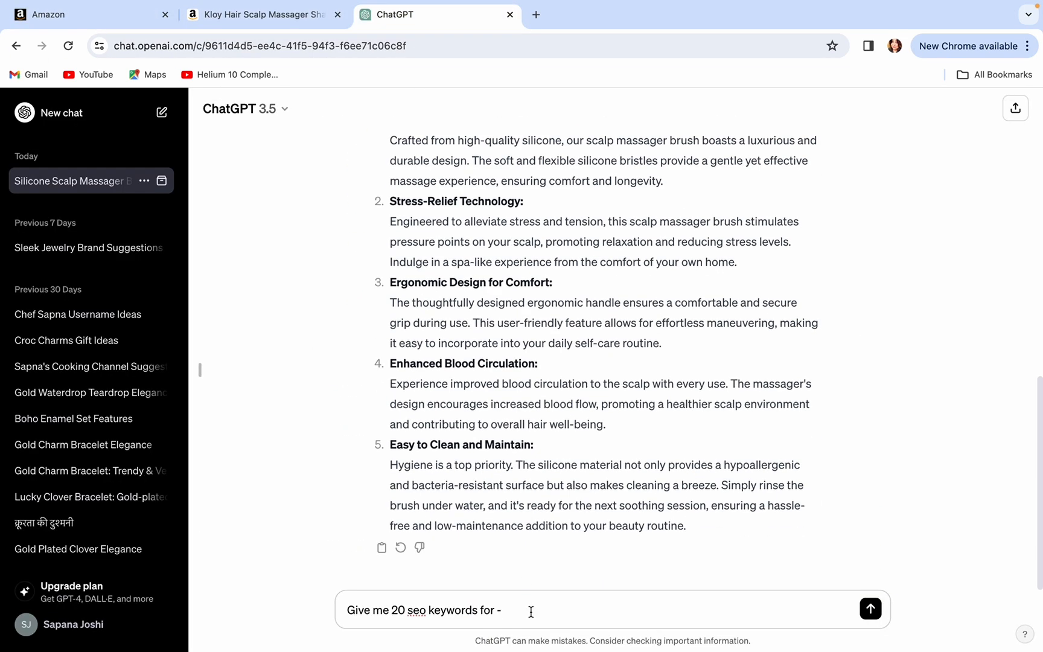
right_click(531, 610)
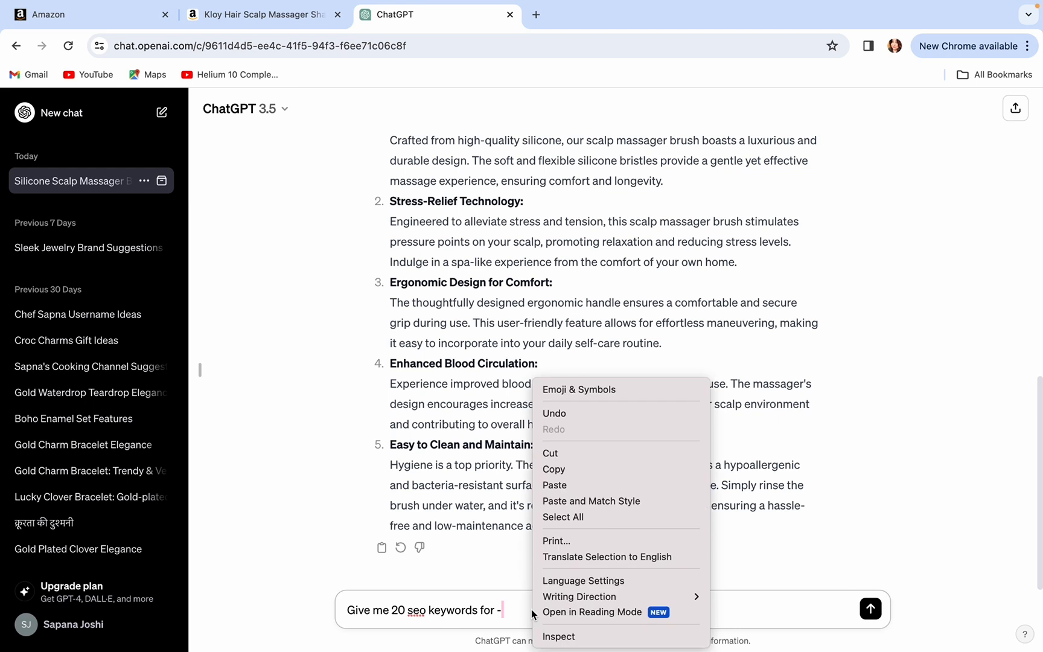
left_click(572, 486)
left_click(871, 610)
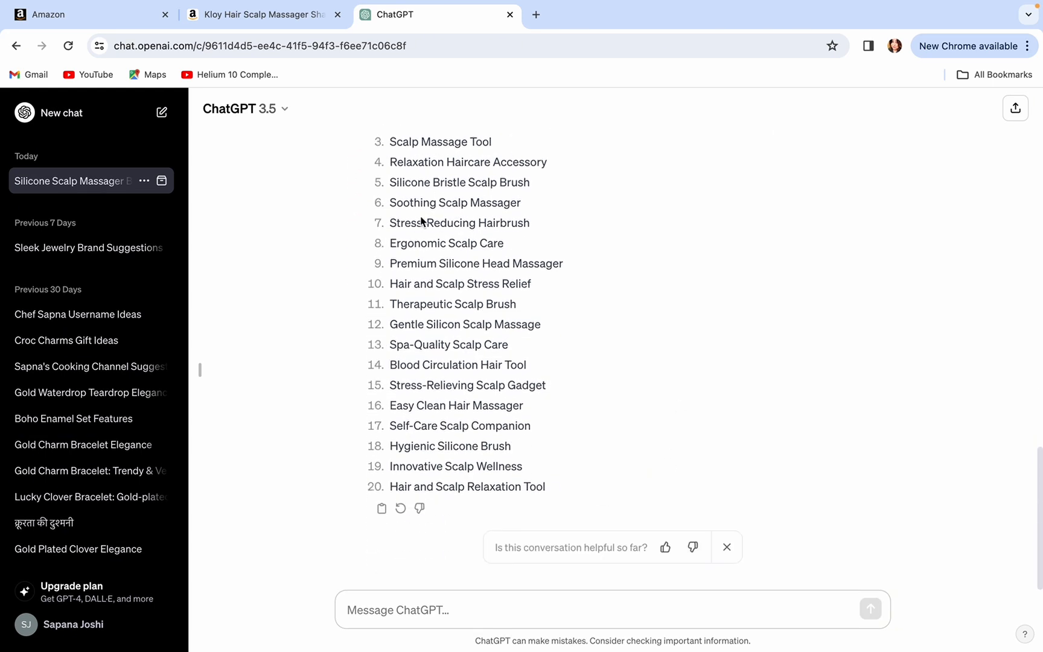
- Ask ChatGPT to reformat the keywords with the prompt "Give me in a continue format with comma in between each keyword"
scroll(430, 263, "up", 3)
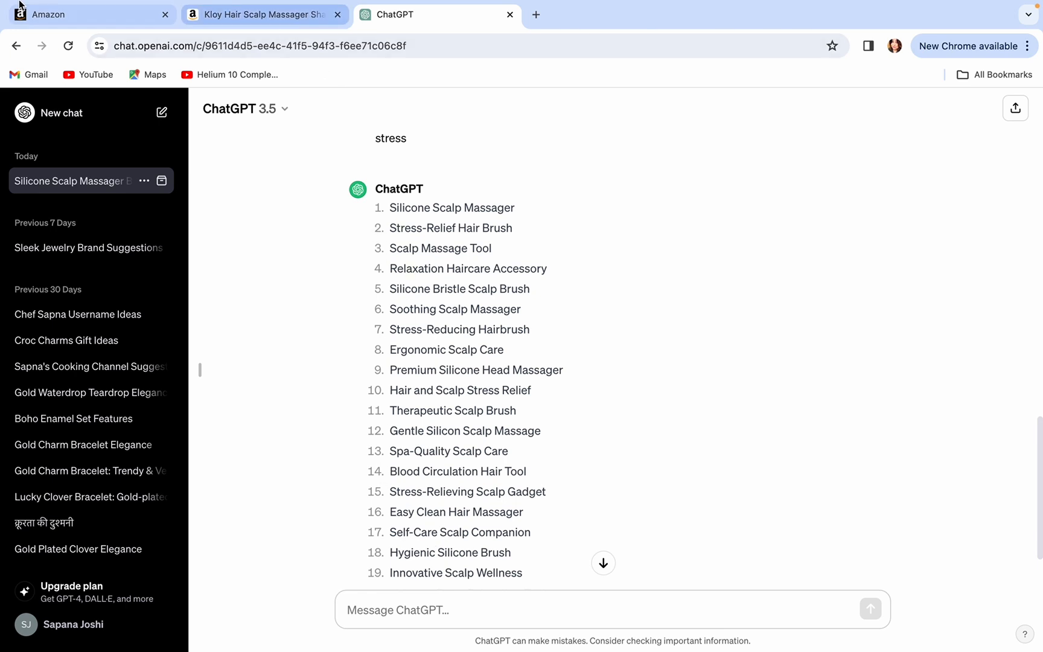
left_click(120, 14)
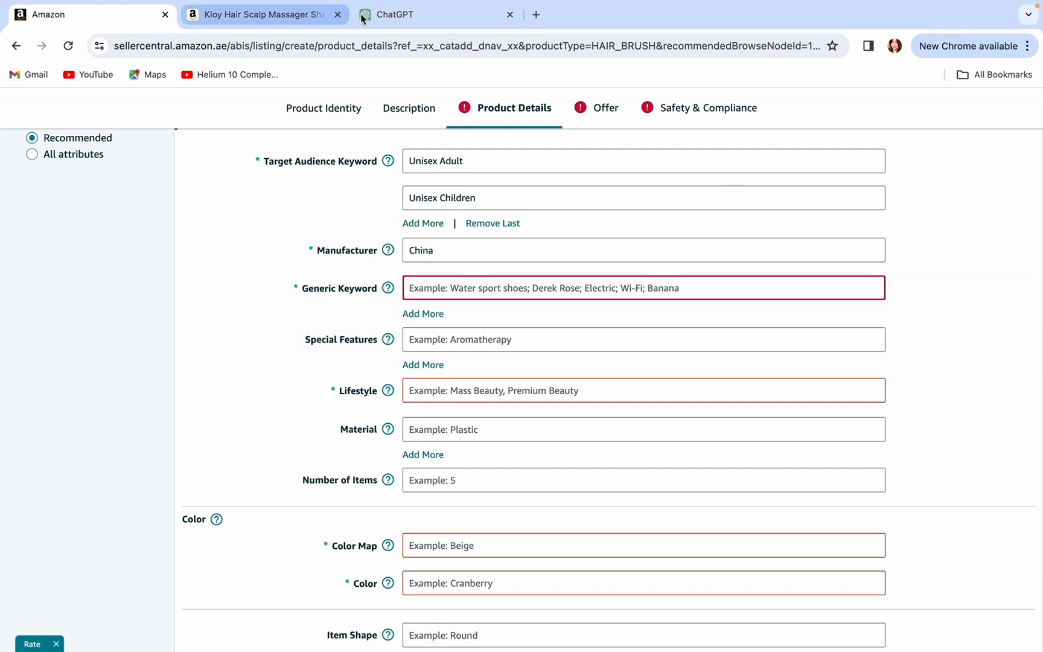
left_click(398, 14)
left_click(441, 608)
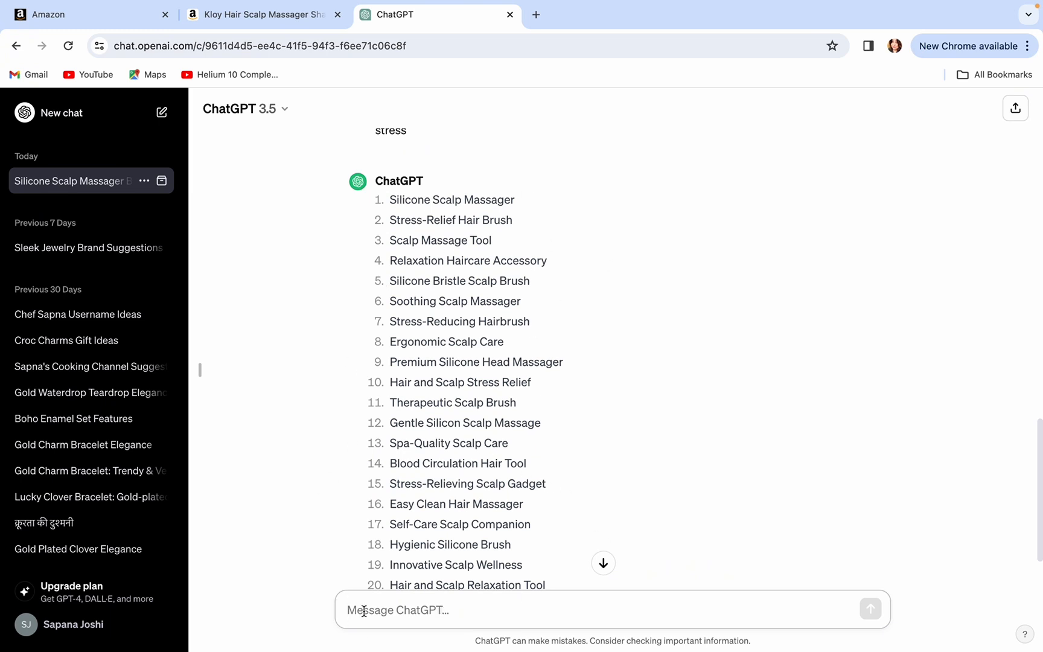
type("Give me in a con")
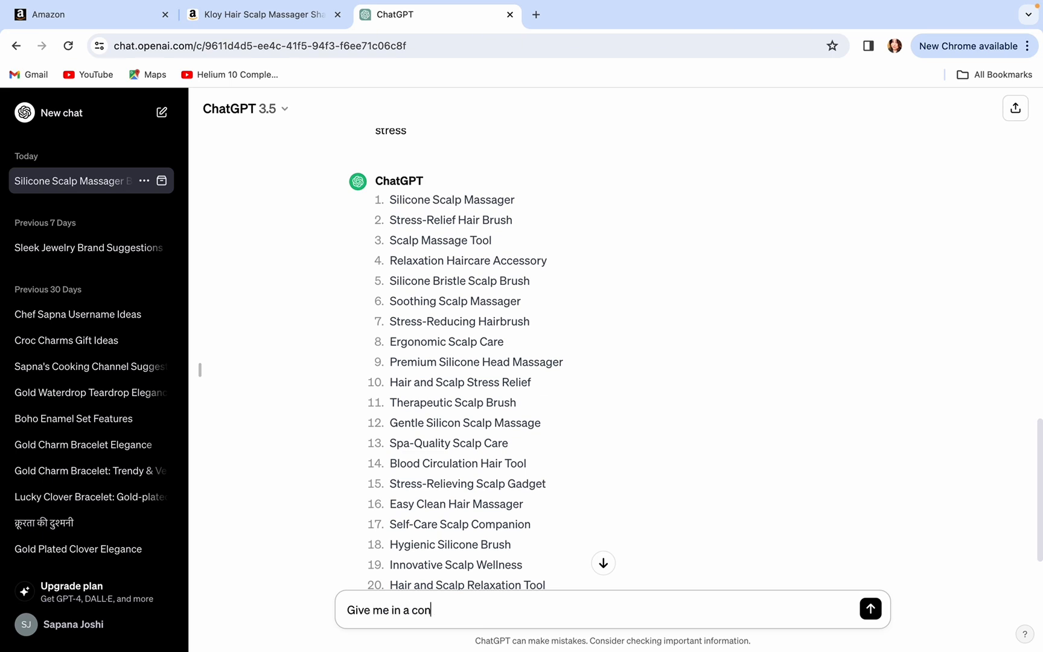
type("tinue format with comma")
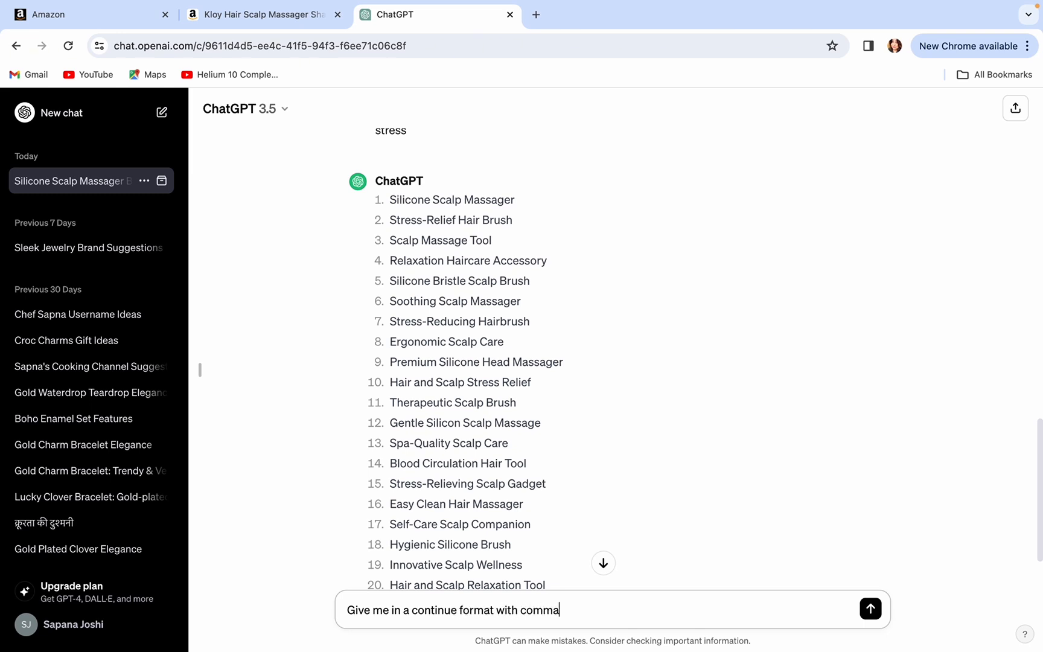
type(" in between each keyword")
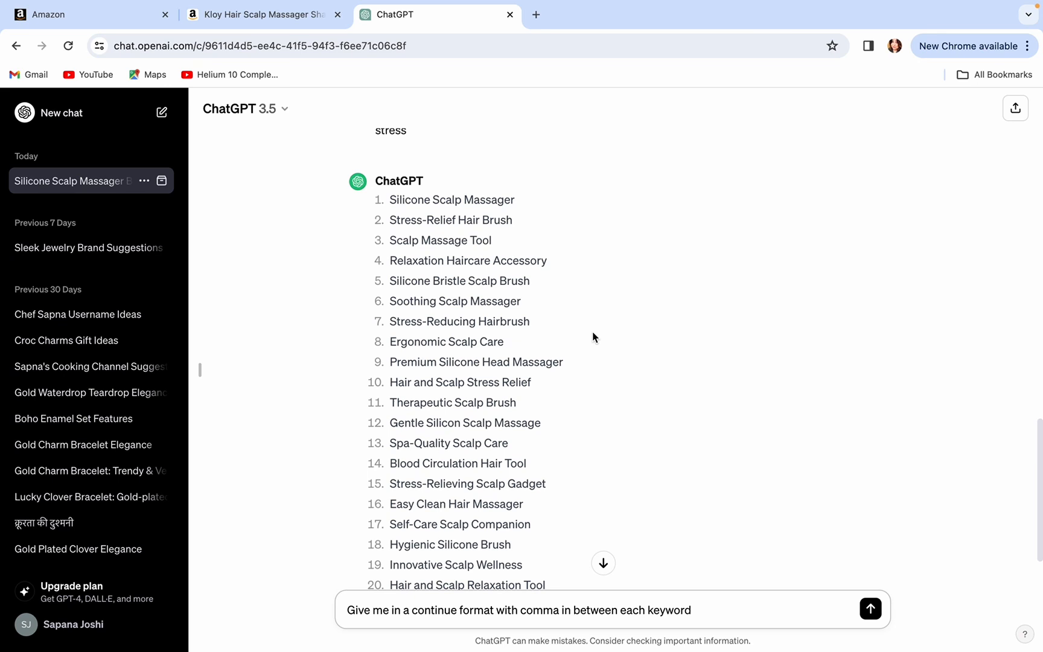
left_click(868, 608)
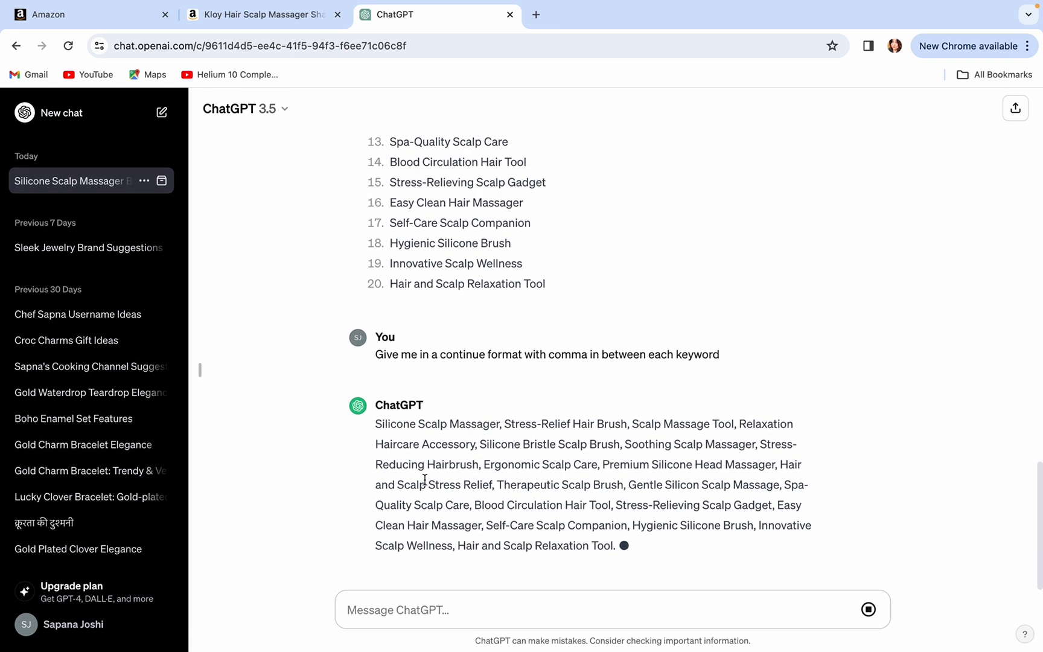
- Copy ChatGPT's comma-separated keyword list and paste it into the listing's Generic Keyword field in Amazon Seller Central
left_click_drag(375, 404, 629, 524)
right_click(520, 439)
left_click(559, 472)
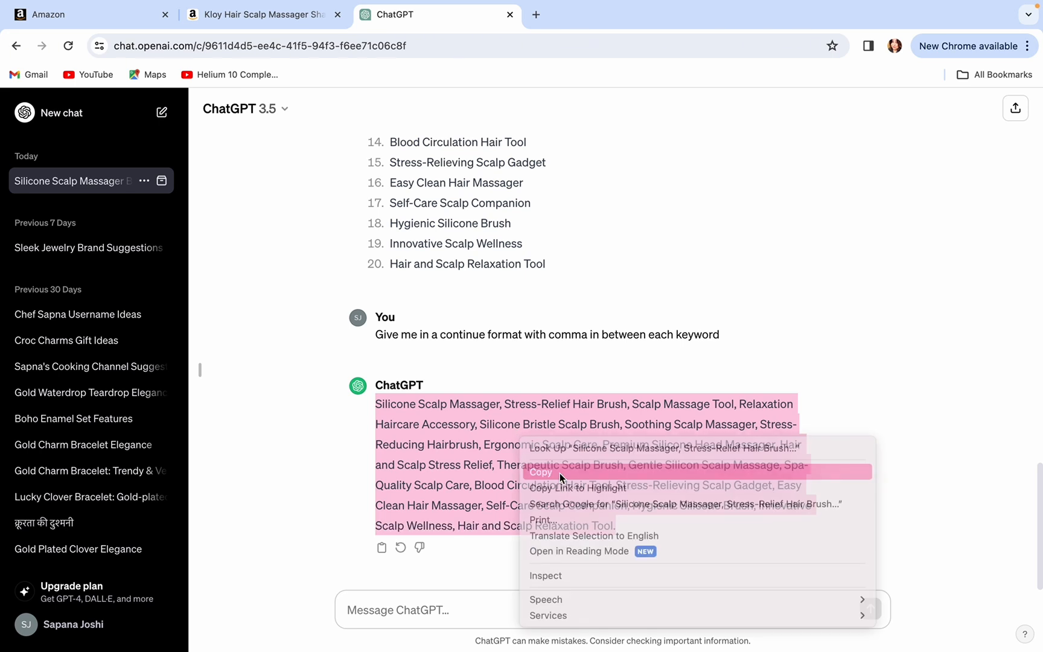
left_click(88, 13)
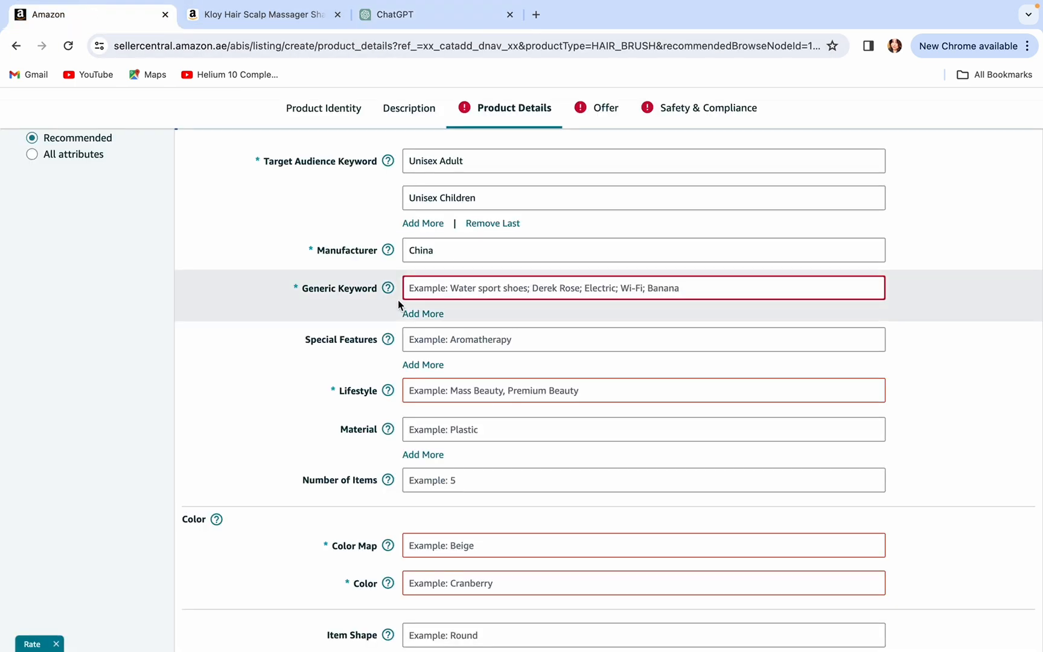
right_click(429, 294)
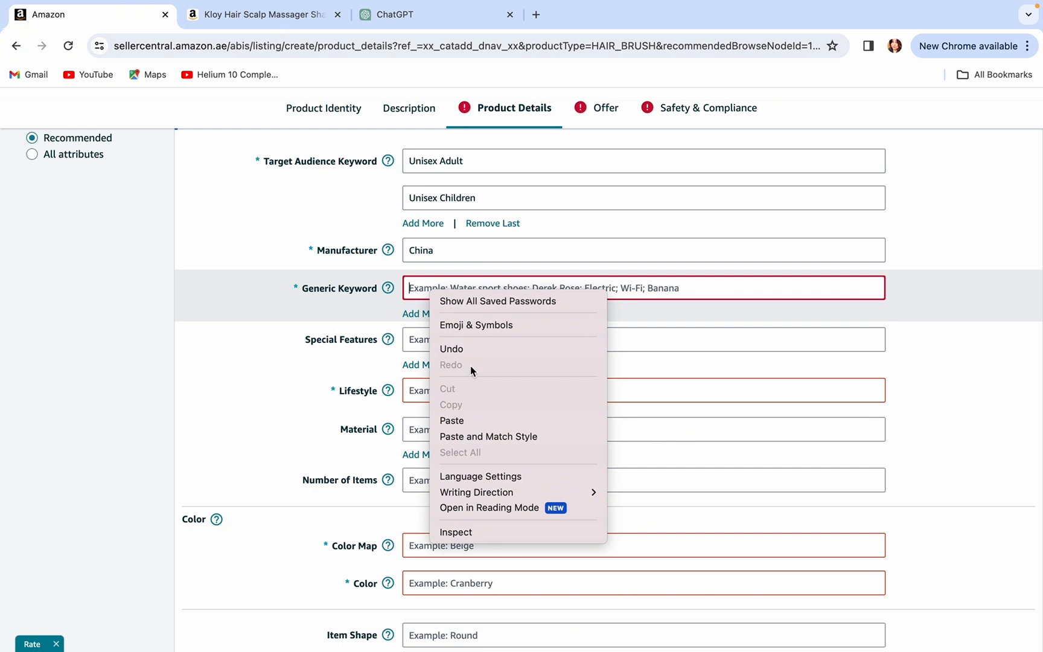
left_click(414, 342)
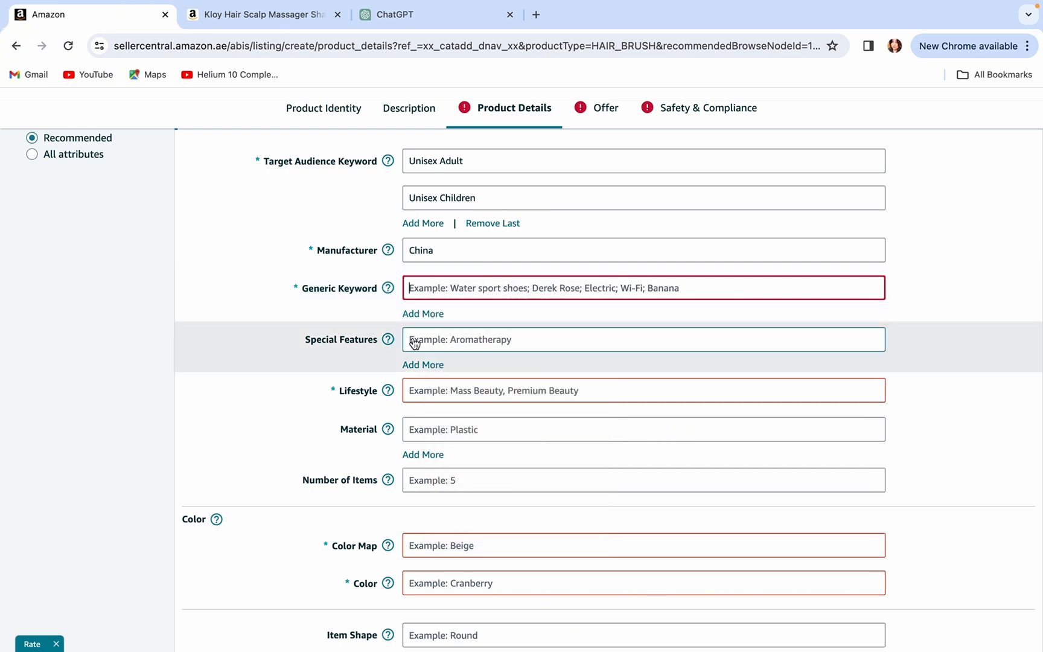
left_click(452, 283)
right_click(452, 281)
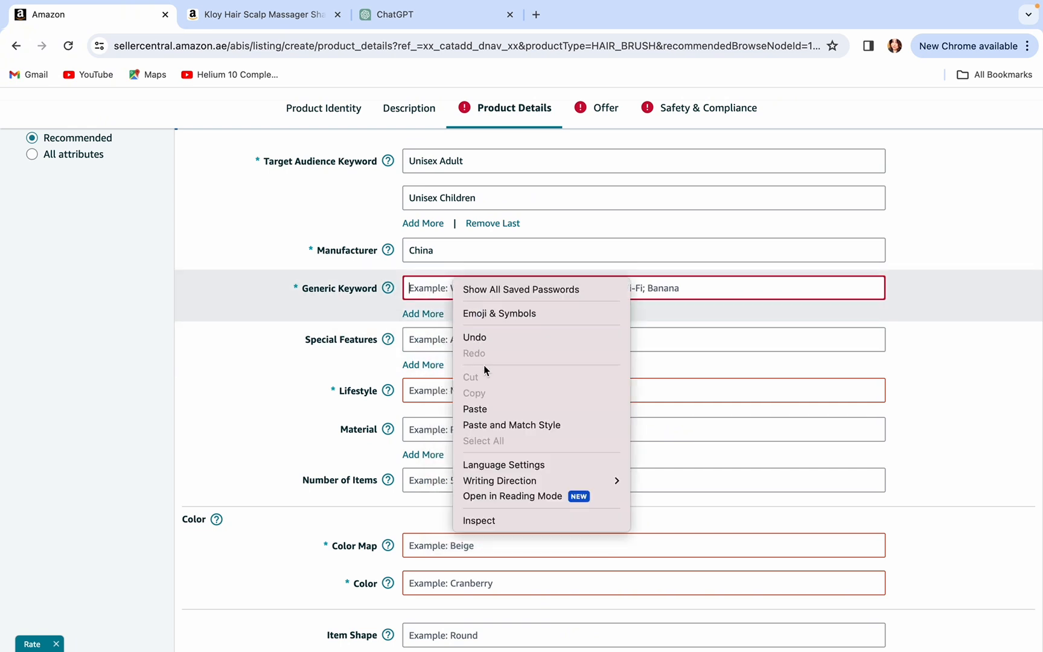
left_click(489, 407)
left_click(520, 339)
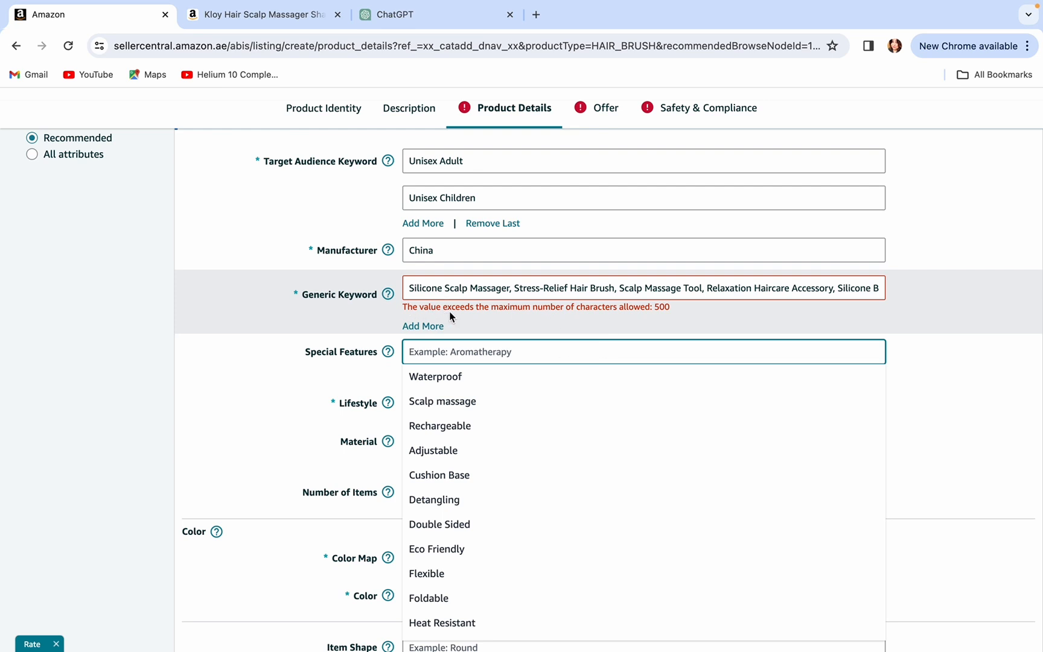
- Shorten the Generic Keyword entry by deleting "Innovative Scalp Wellness, Hair and Scalp Relaxation Tool." from its end
scroll(819, 284, "right", 15)
scroll(819, 284, "right", 15)
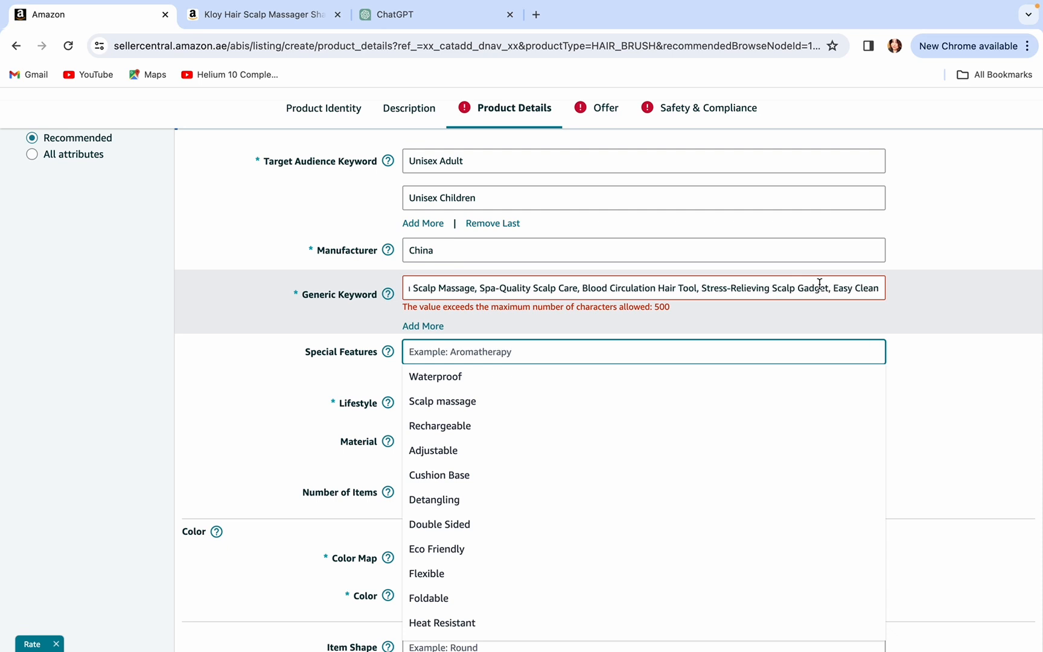
mouse_move(879, 288)
left_mouse_down()
mouse_move(599, 288)
mouse_move(633, 288)
left_mouse_up()
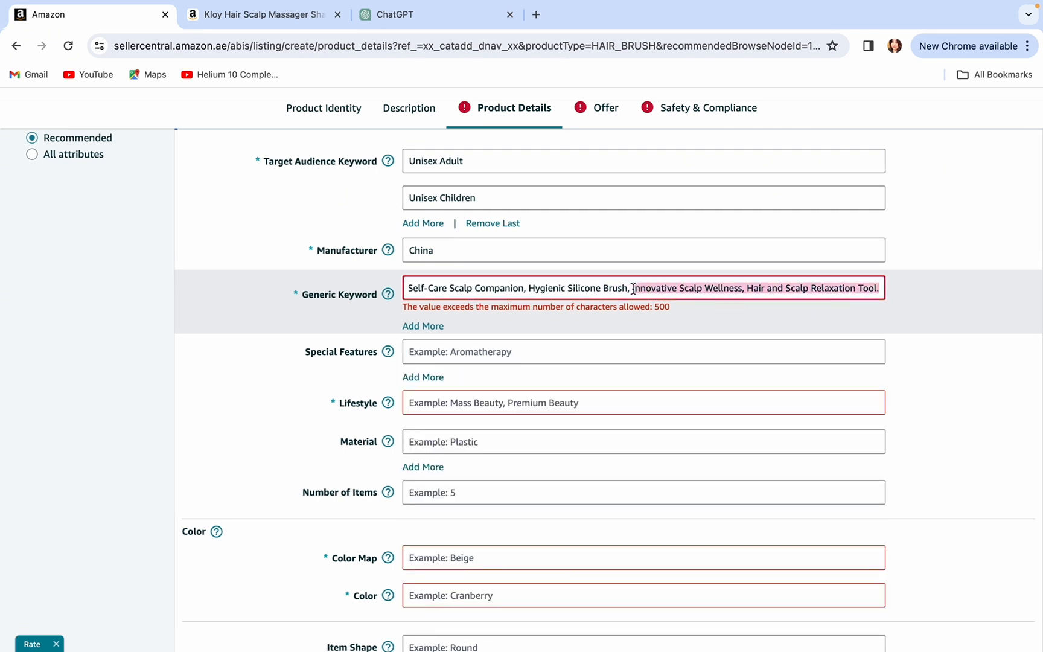
key("BackSpace")
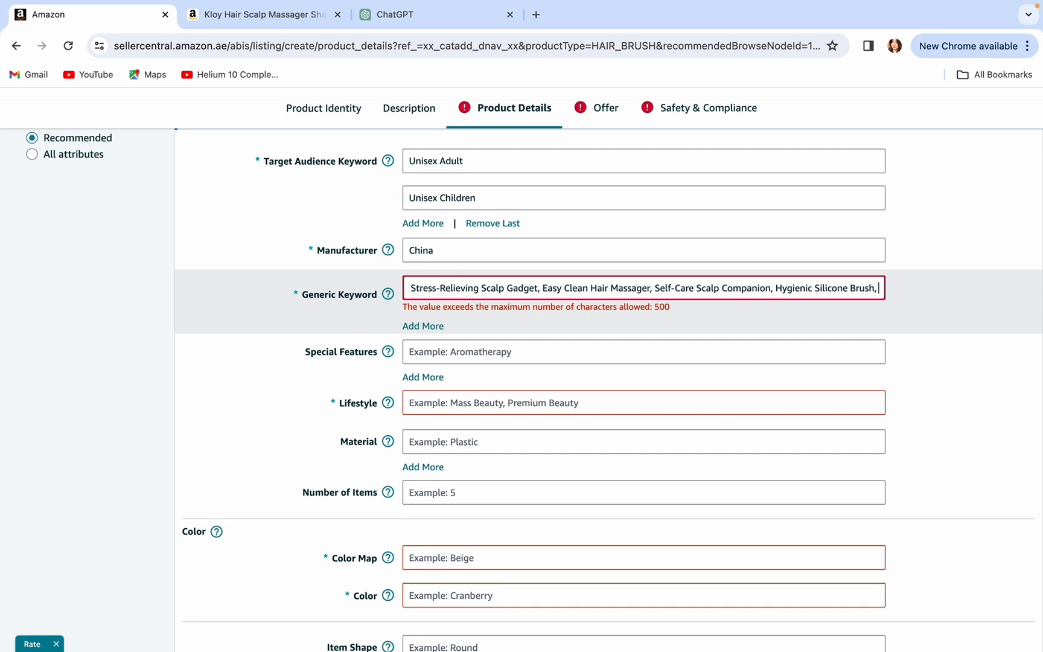
left_click(704, 310)
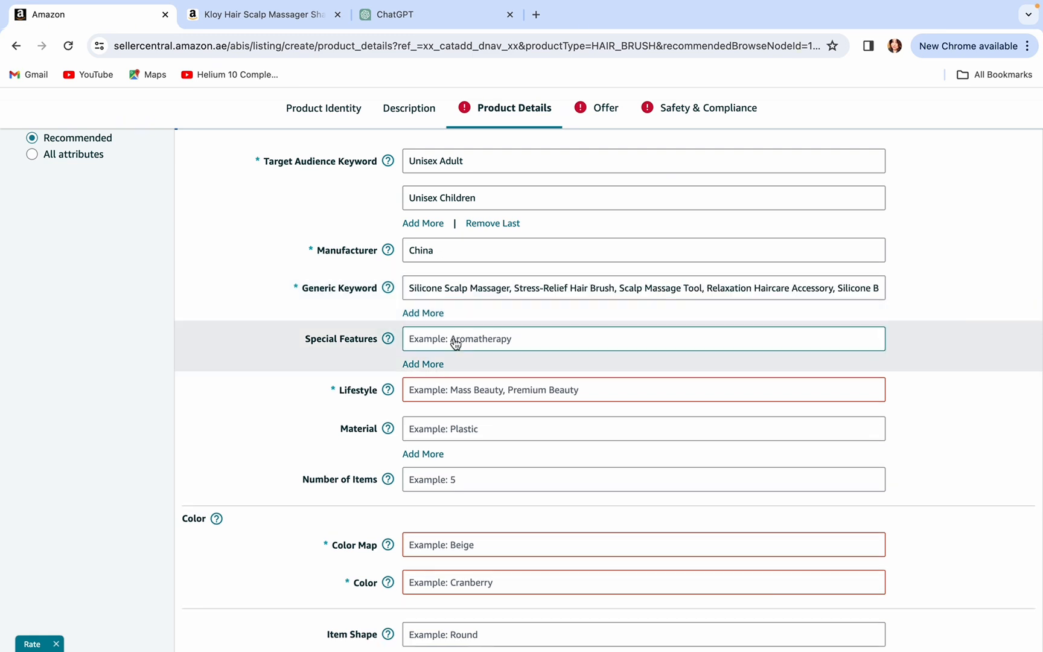
- Add three Special Features to the listing: Scalp massage, Eco Friendly and Sustainable Material
left_click(446, 342)
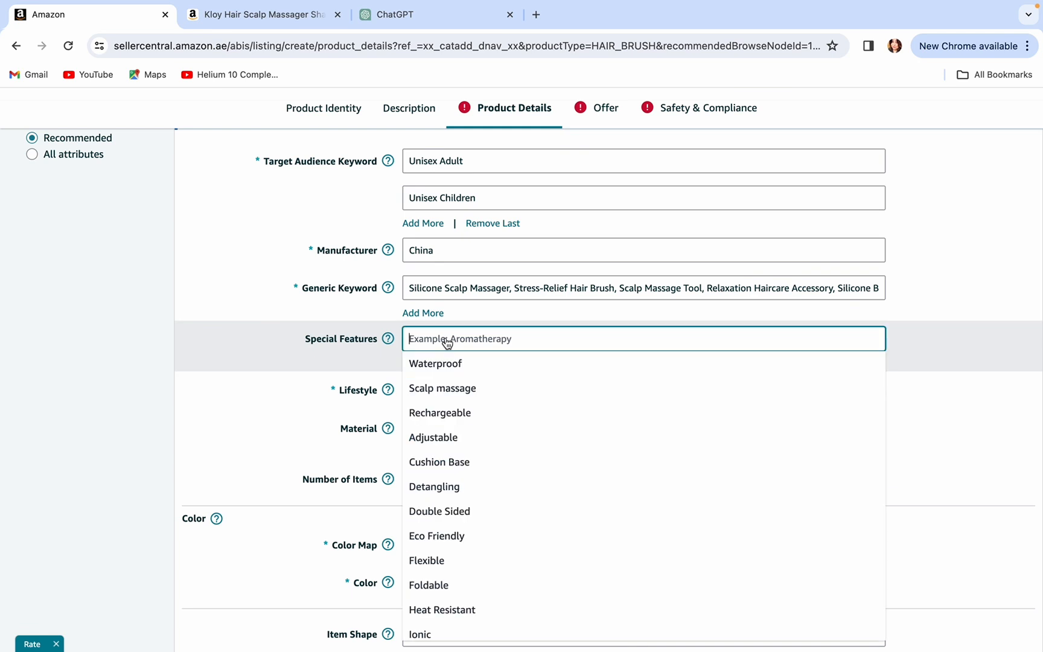
left_click(451, 388)
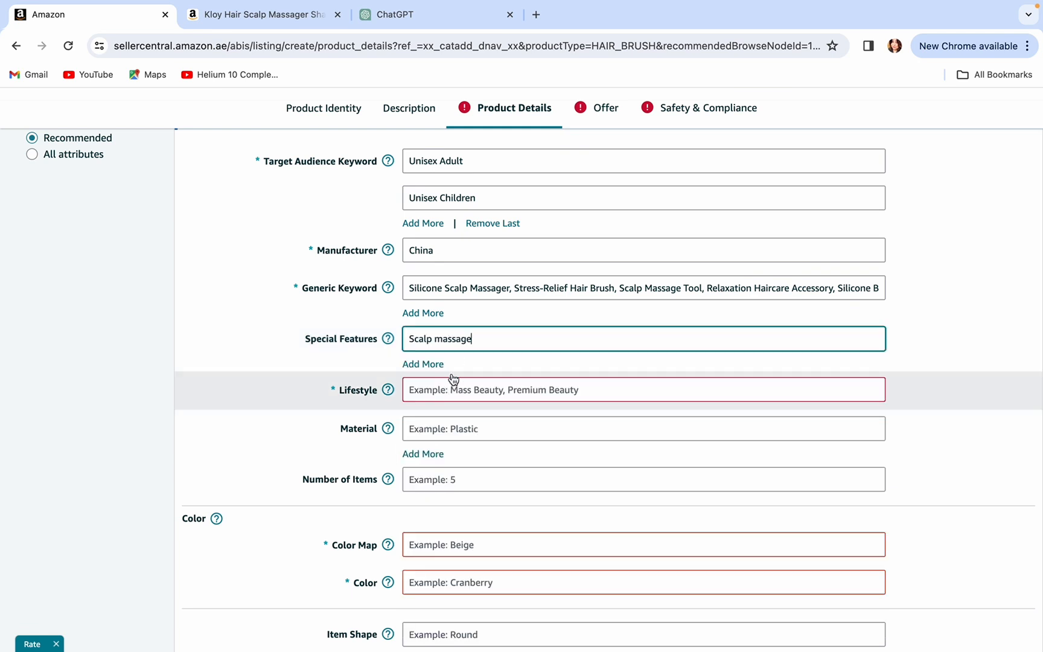
left_click(419, 364)
scroll(471, 353, "down", 1)
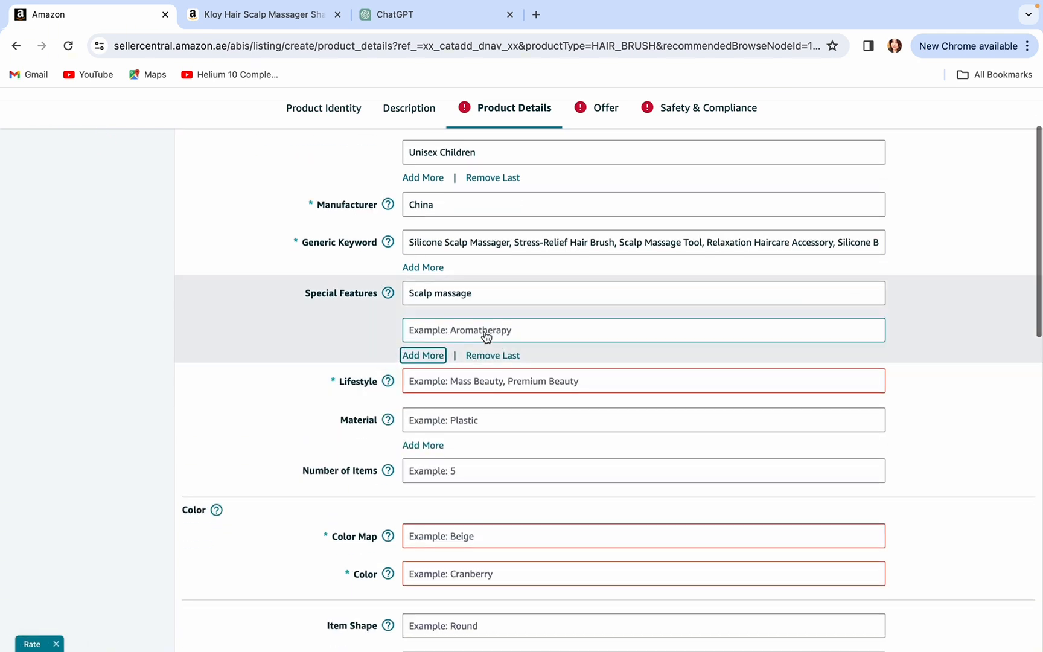
left_click(486, 336)
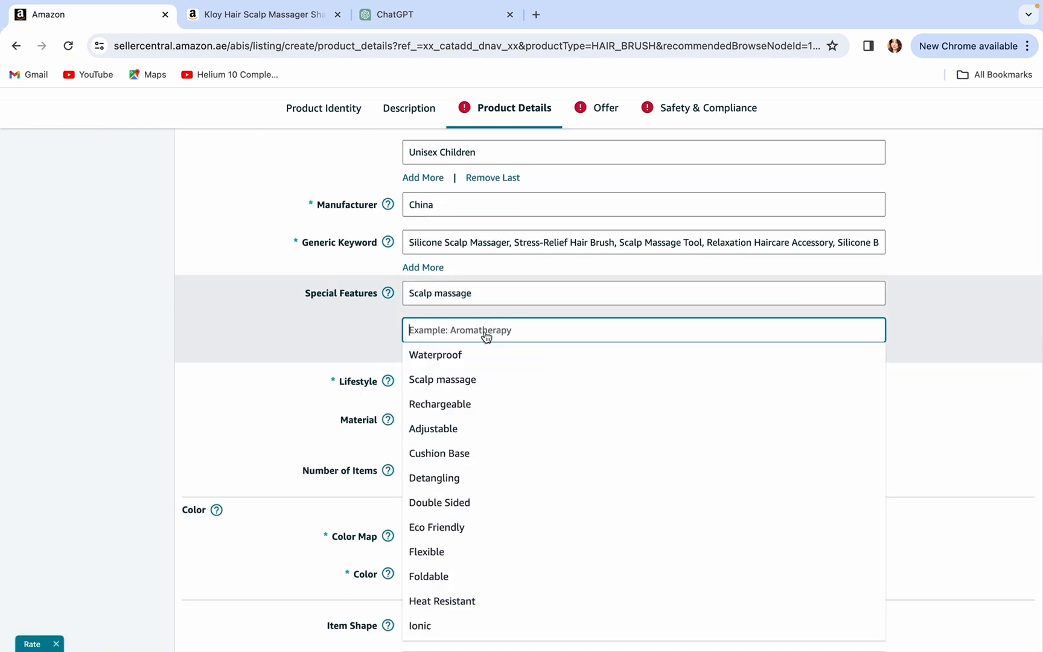
left_click(483, 537)
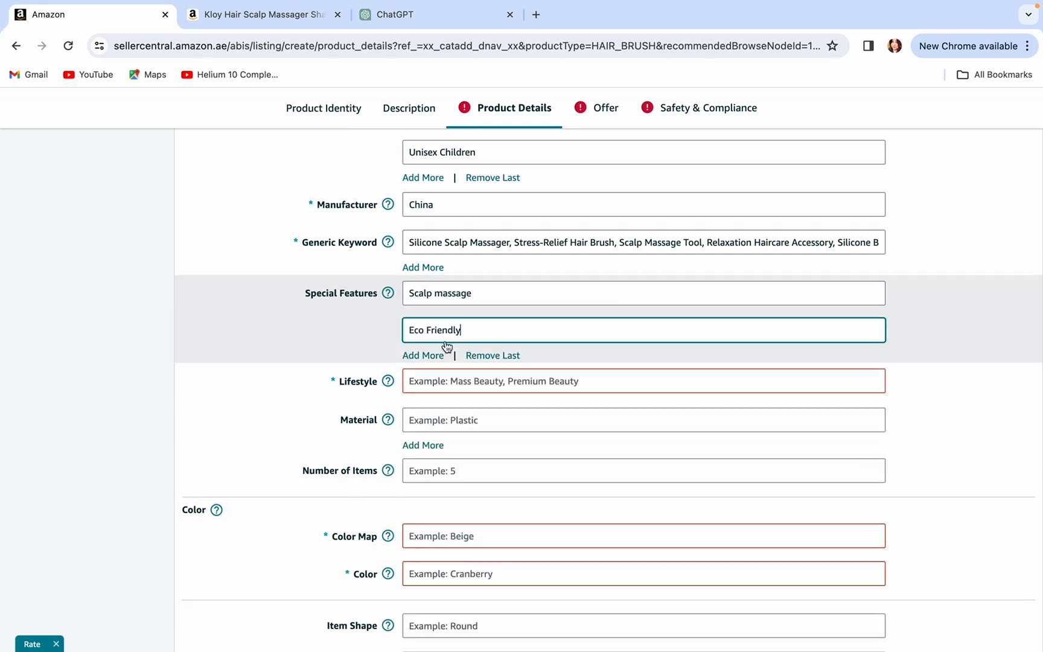
left_click(438, 361)
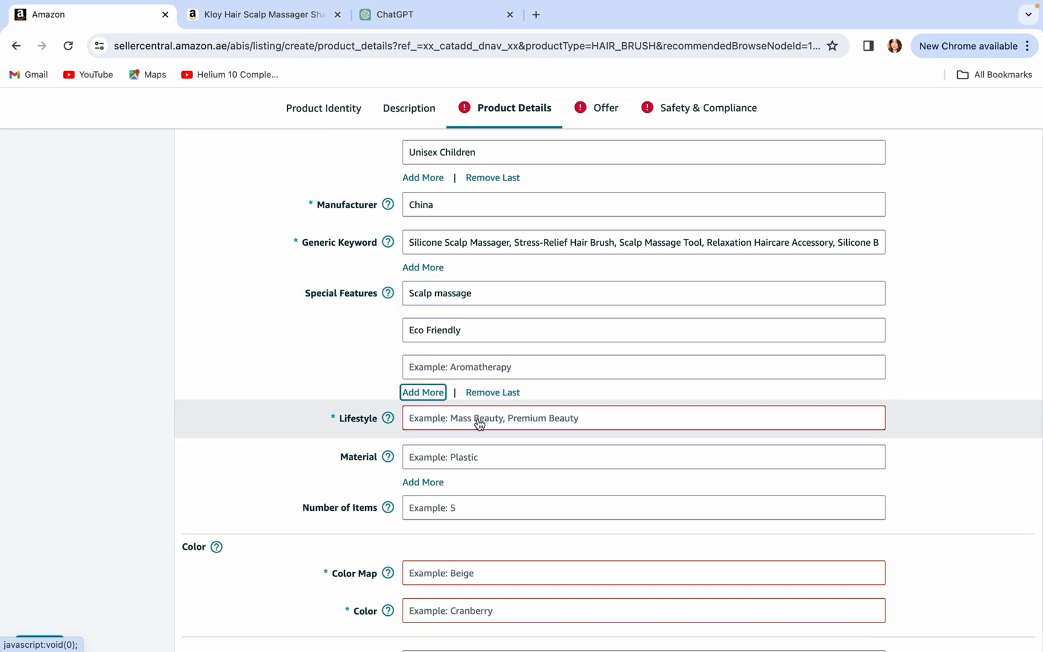
left_click(470, 366)
scroll(492, 464, "down", 4)
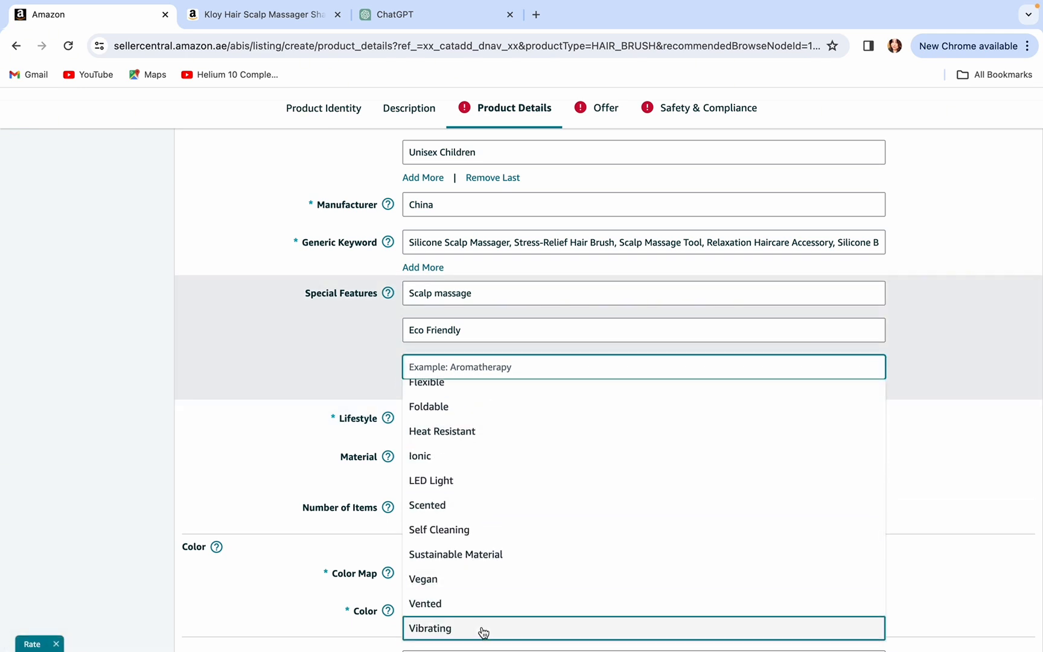
left_click(482, 554)
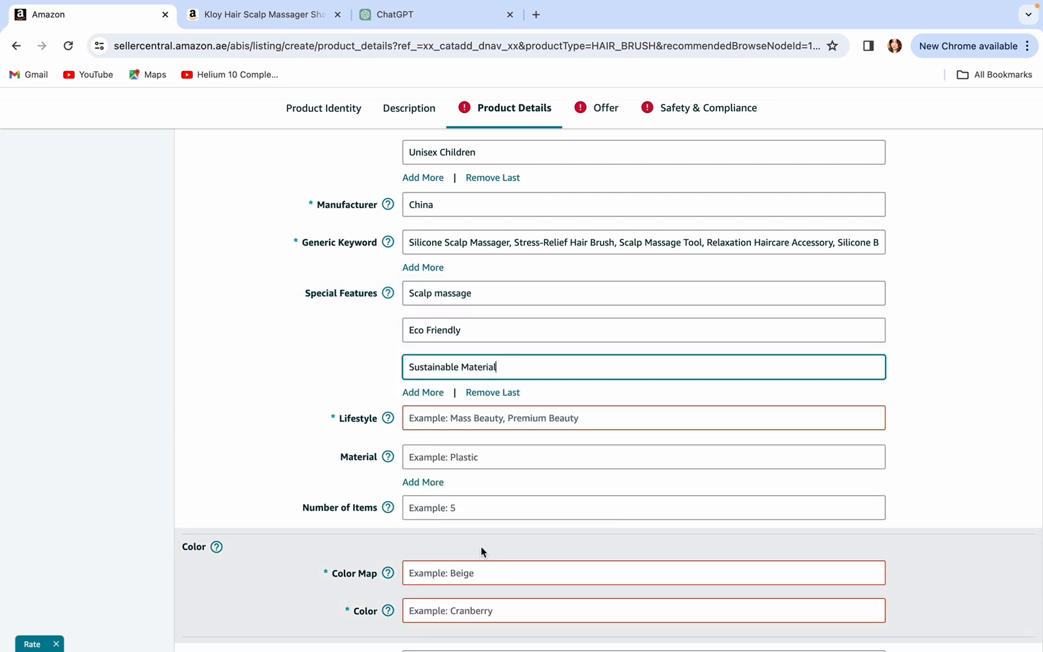
- Set the listing's Lifestyle to Mass Beauty
scroll(628, 372, "down", 4)
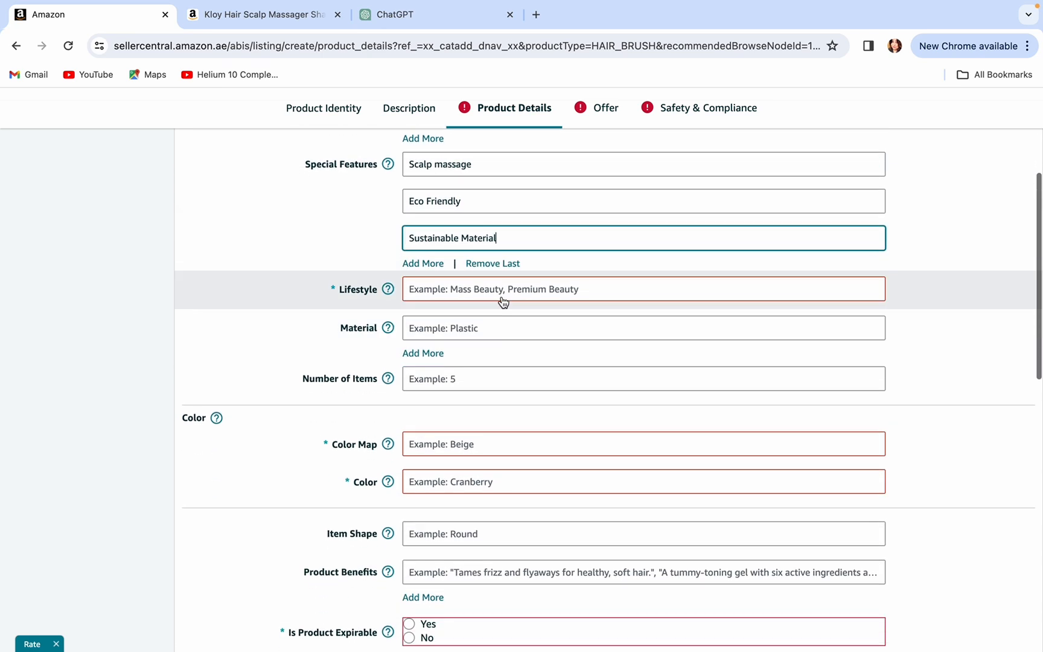
left_click(449, 292)
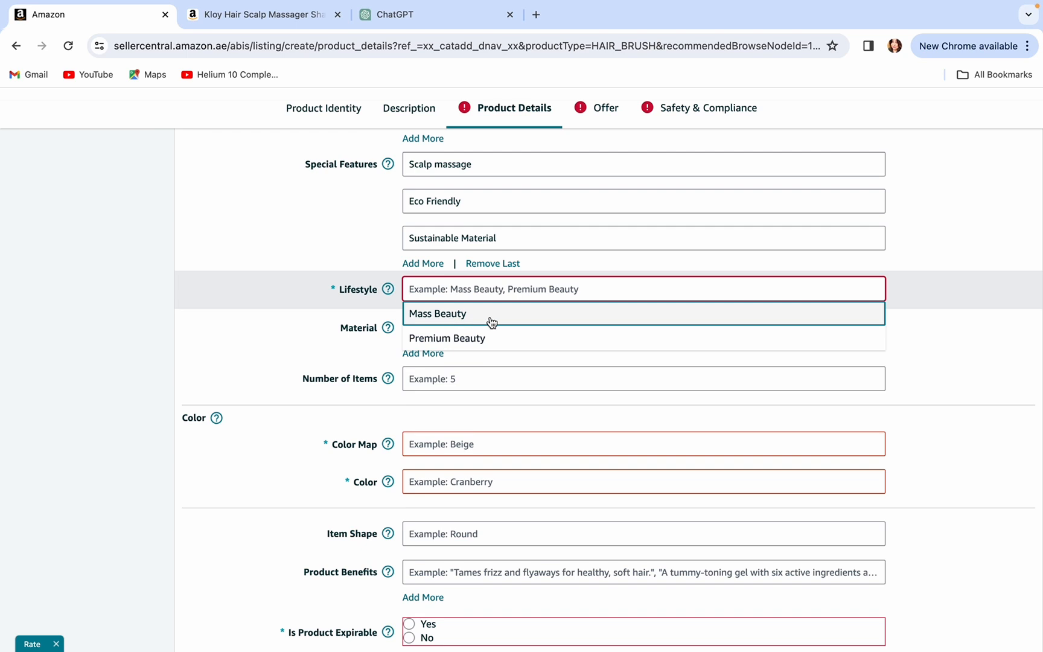
scroll(479, 345, "down", 1)
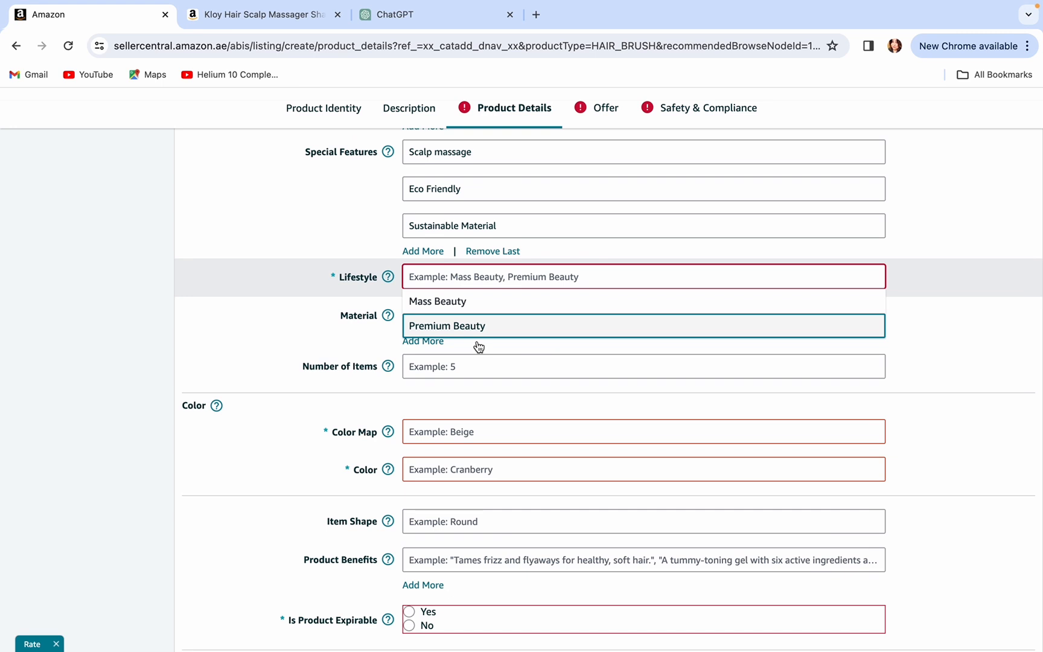
left_click(482, 309)
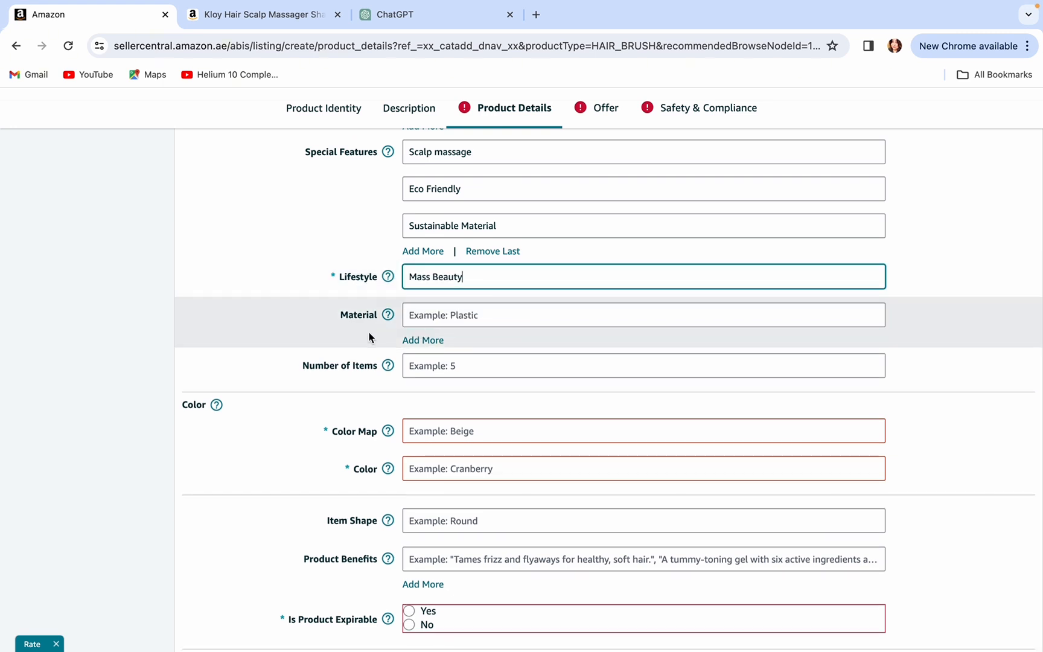
- Set the Material to Silicone and the Number of Items to 1
left_click(441, 320)
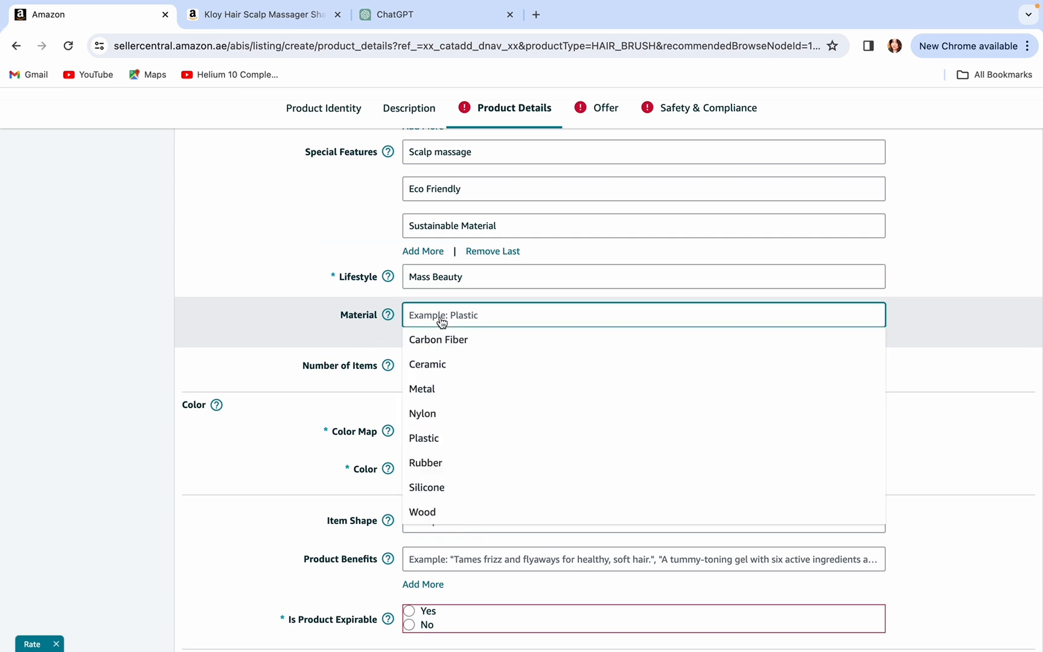
left_click(451, 486)
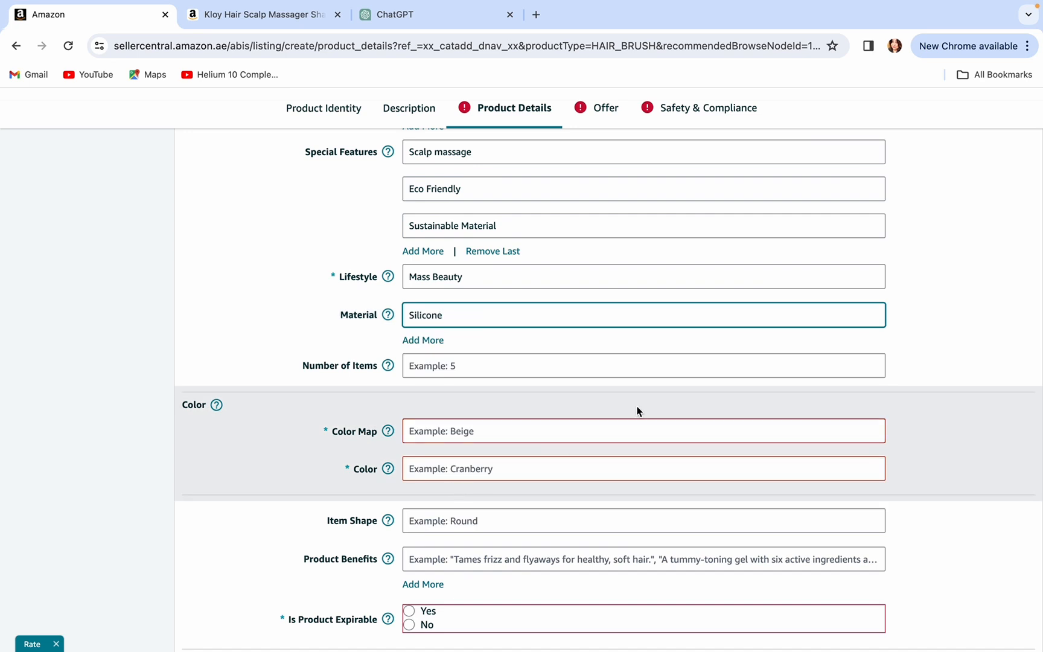
left_click(490, 362)
type("1")
- Set the Color Map of the product to Black
scroll(492, 421, "down", 1)
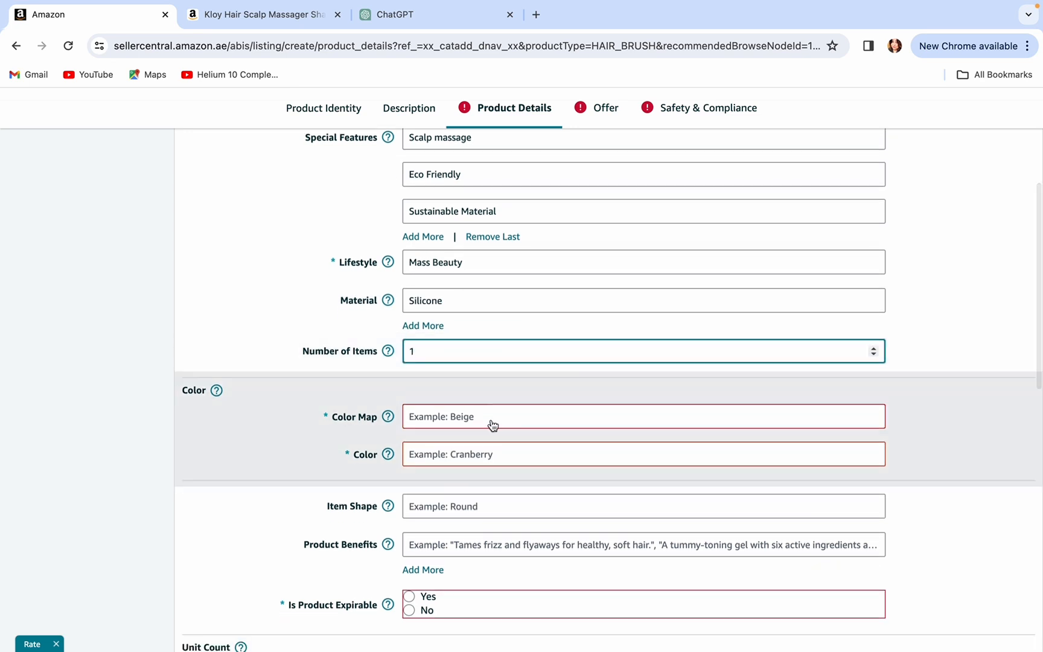
scroll(491, 422, "down", 3)
left_click(490, 334)
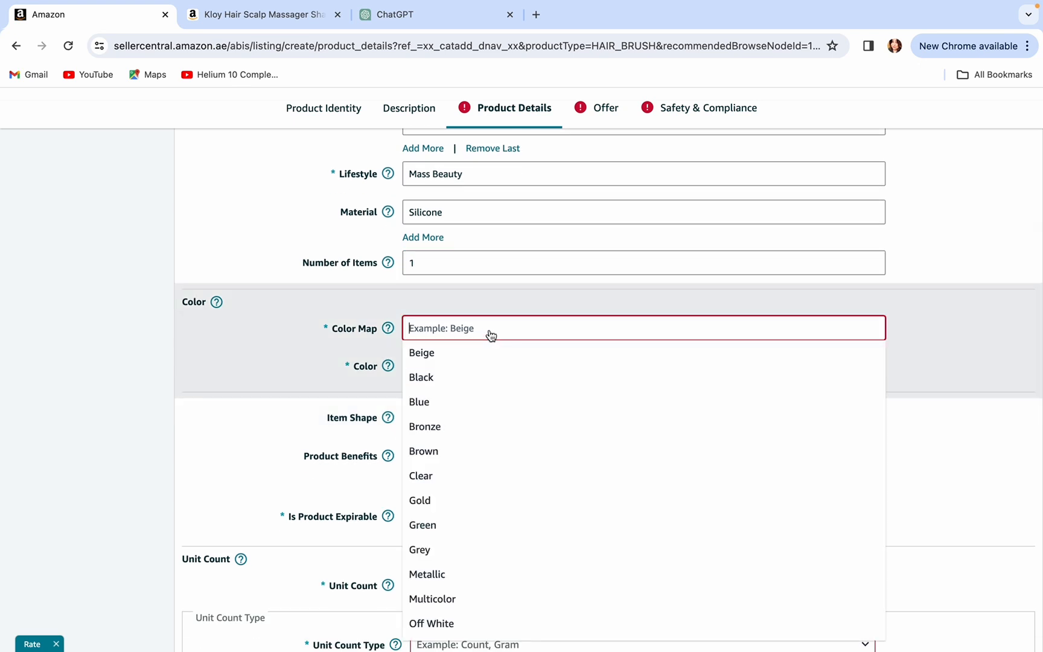
left_click(482, 378)
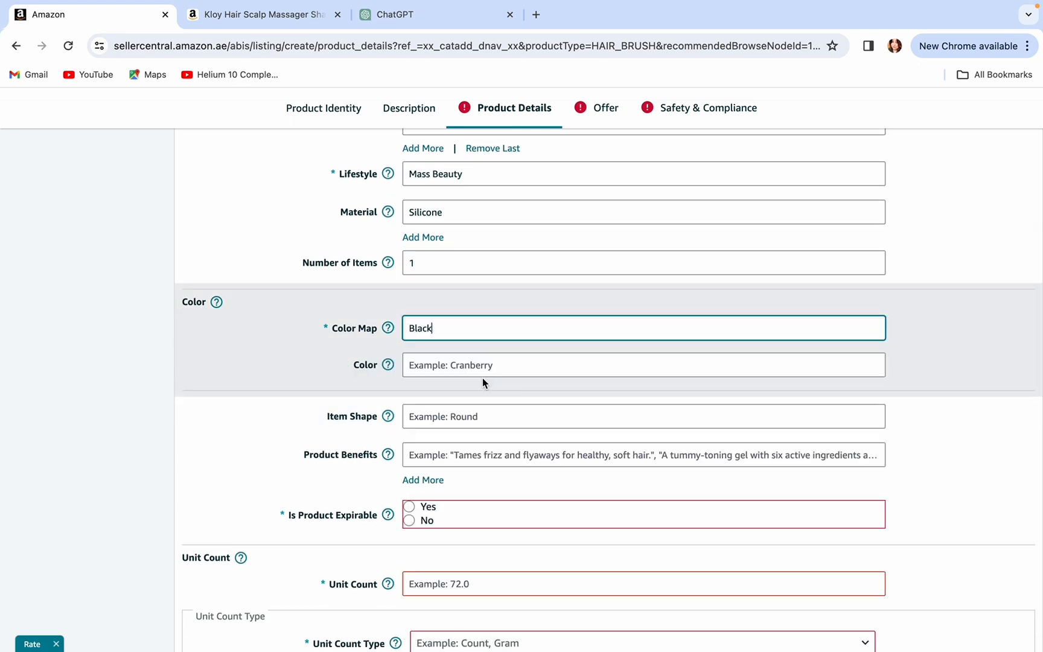
- Mark the product as not expirable by answering No to Is Product Expirable
scroll(485, 375, "down", 1)
scroll(485, 377, "down", 3)
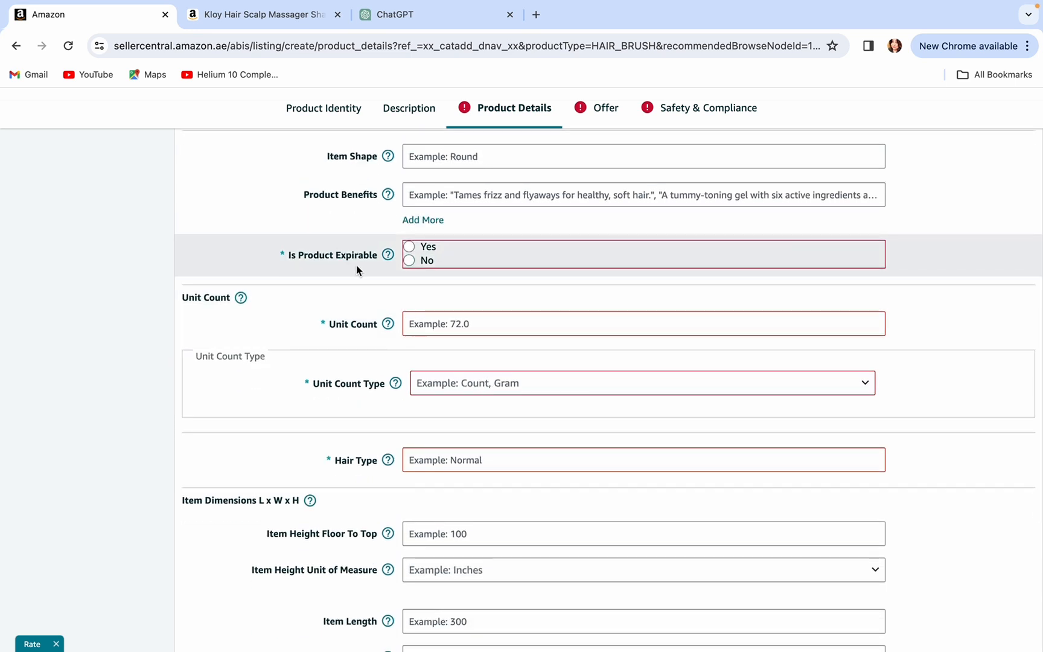
left_click(410, 260)
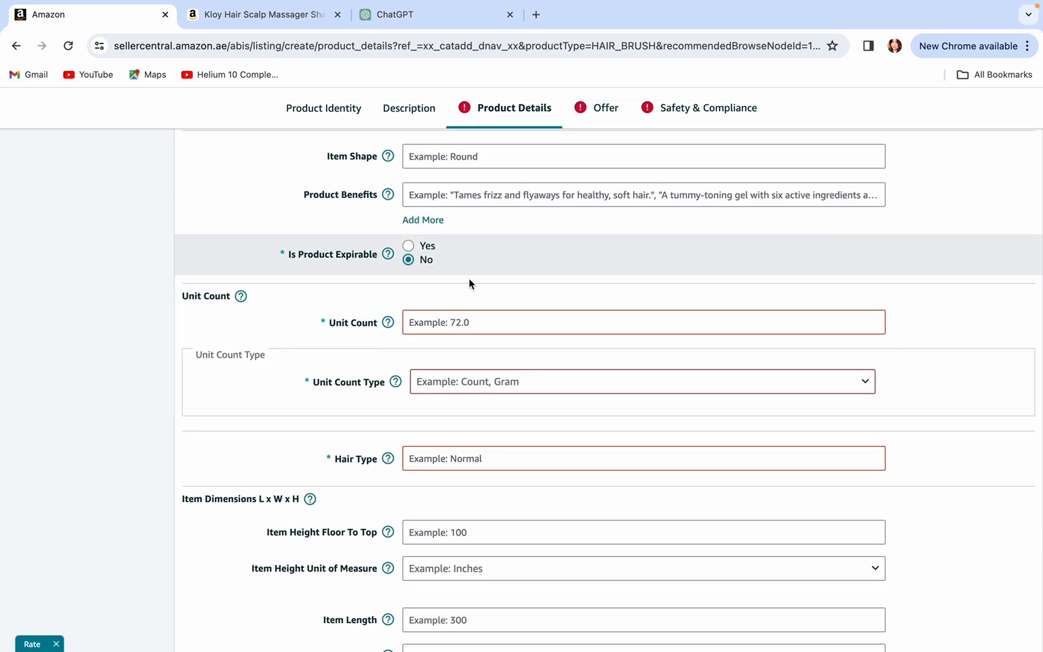
- Set the Unit Count of the product to 1
scroll(539, 290, "down", 1)
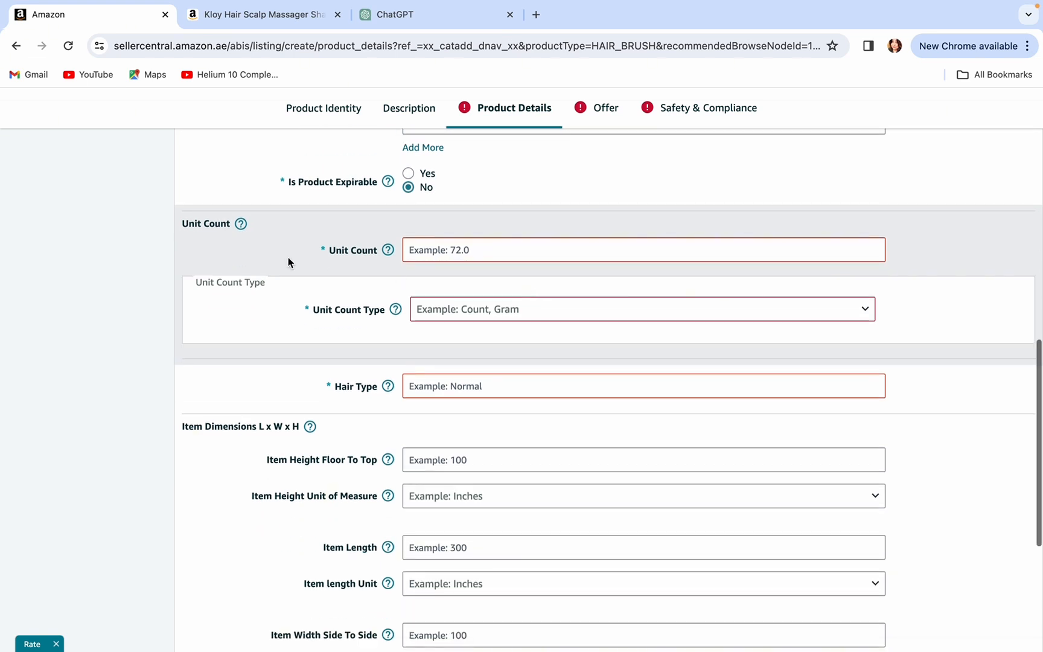
left_click(439, 253)
key("ctrl+Tab")
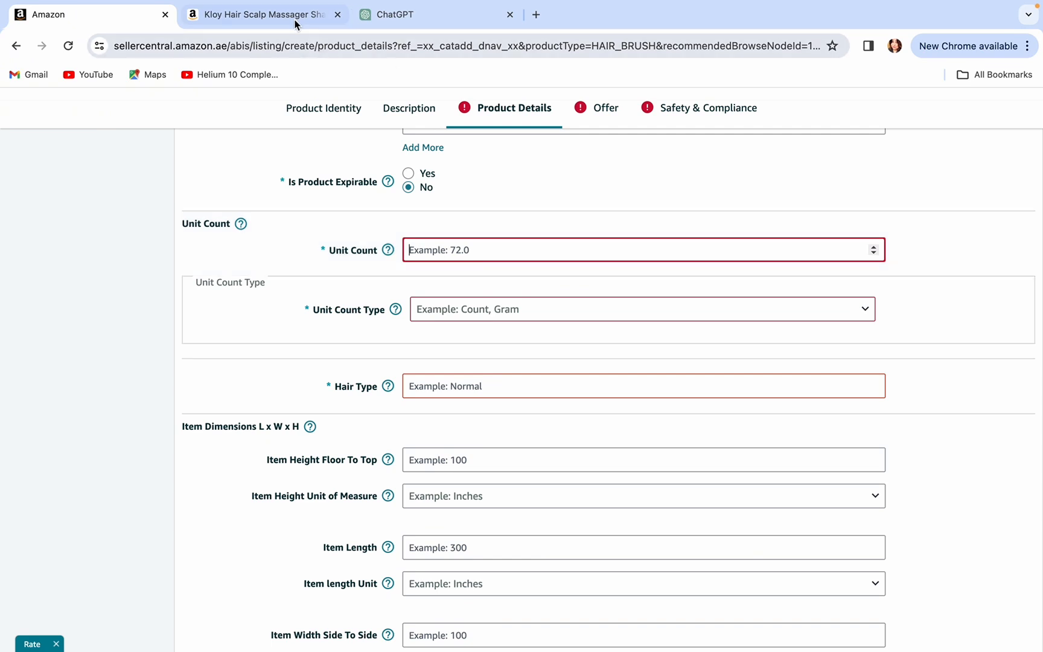
mouse_move(144, 452)
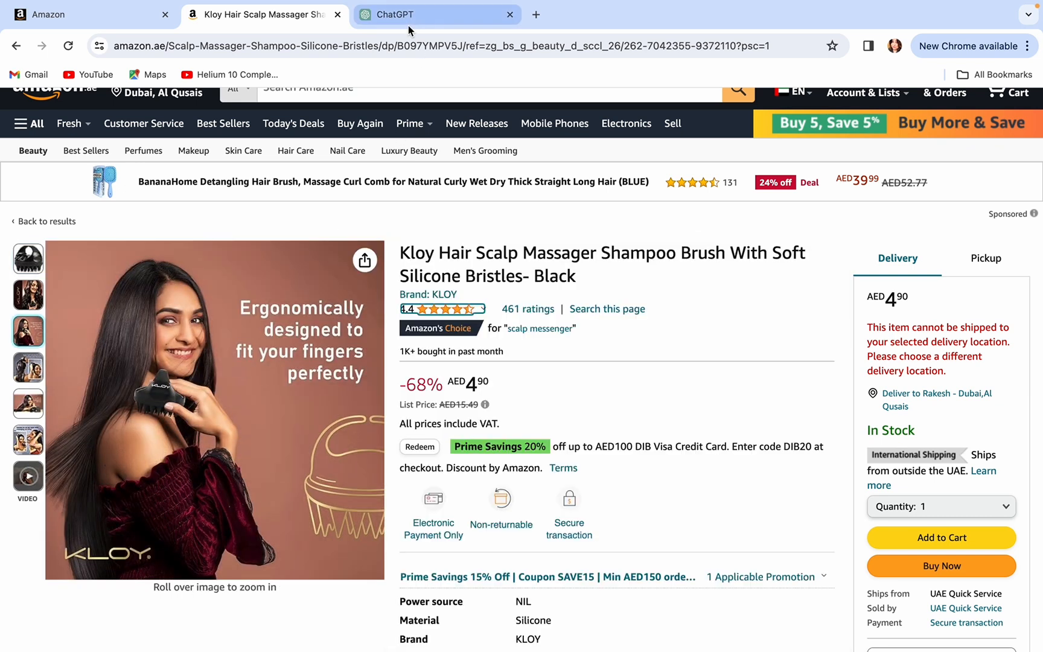
left_click(413, 16)
left_click(121, 16)
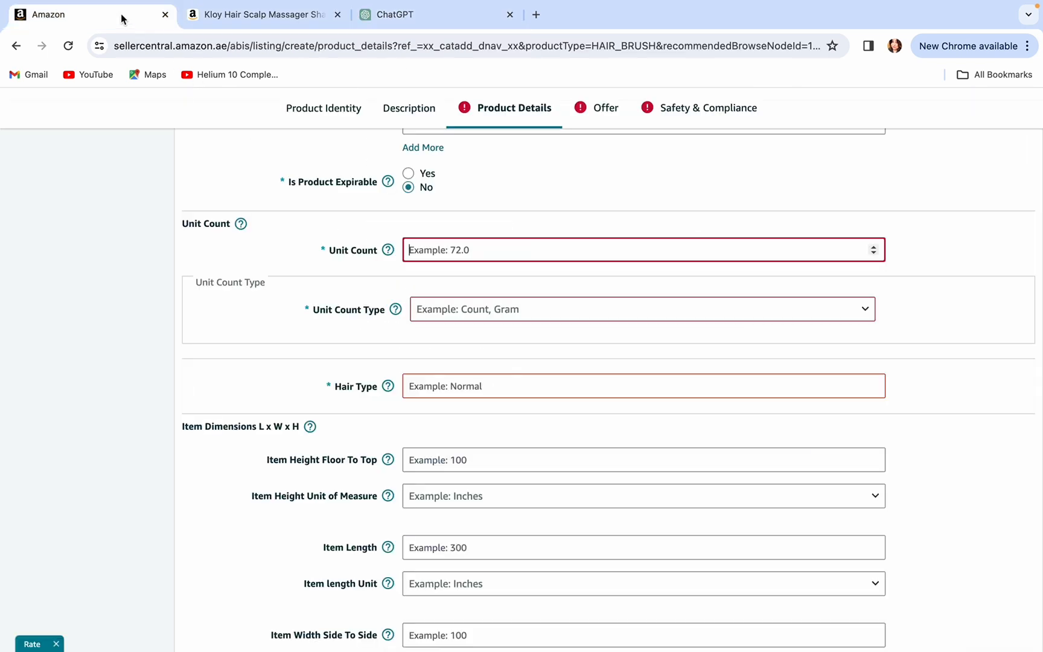
type("1")
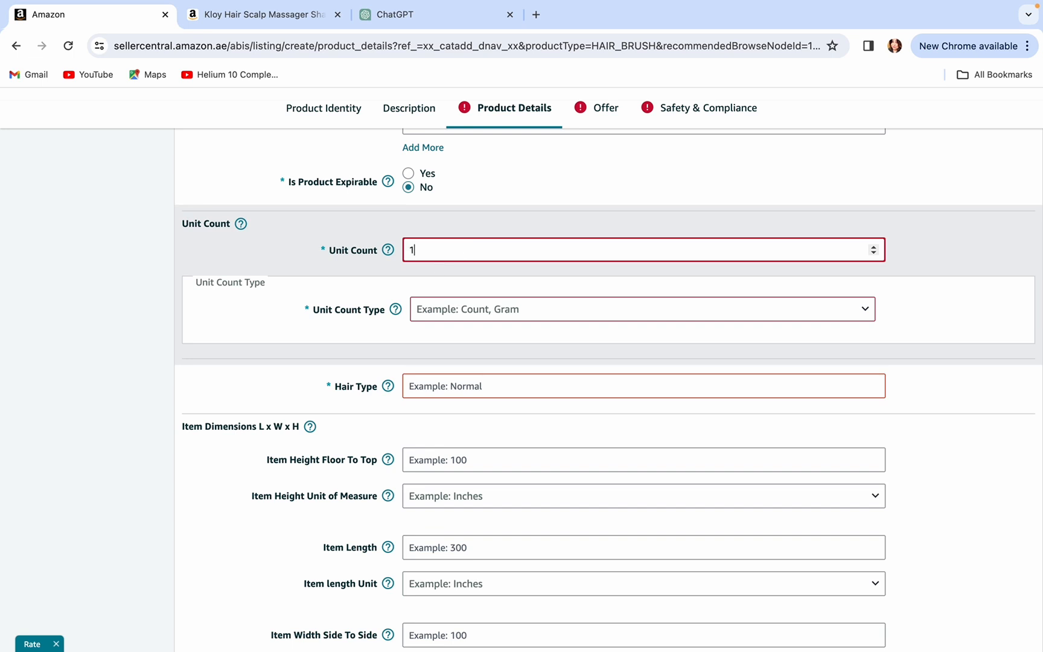
- Choose gram as the Unit Count Type
left_click(442, 307)
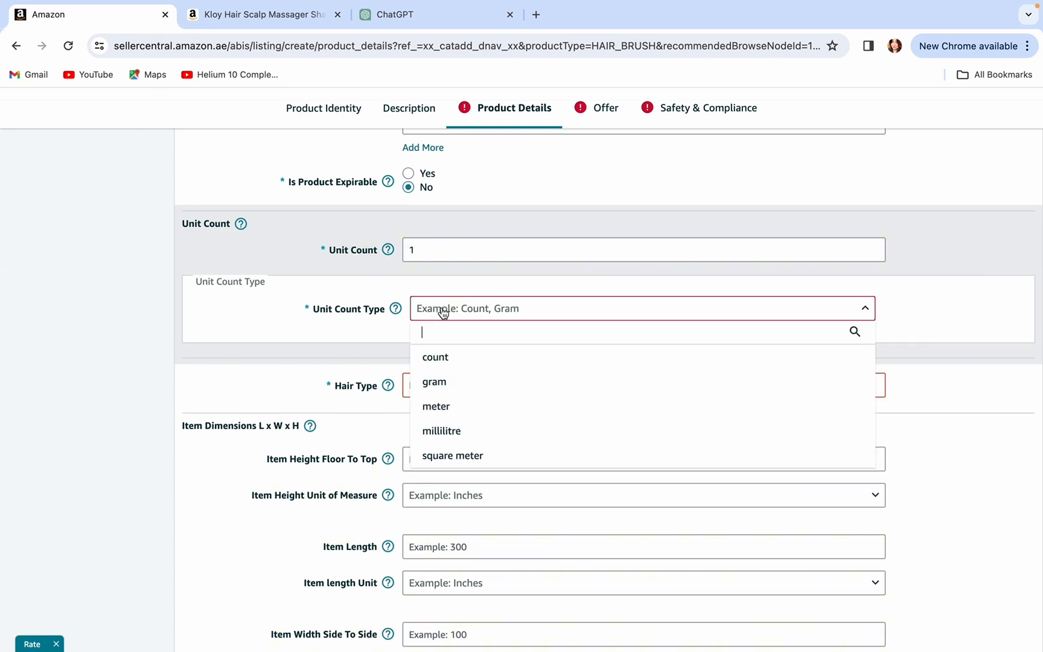
left_click(357, 326)
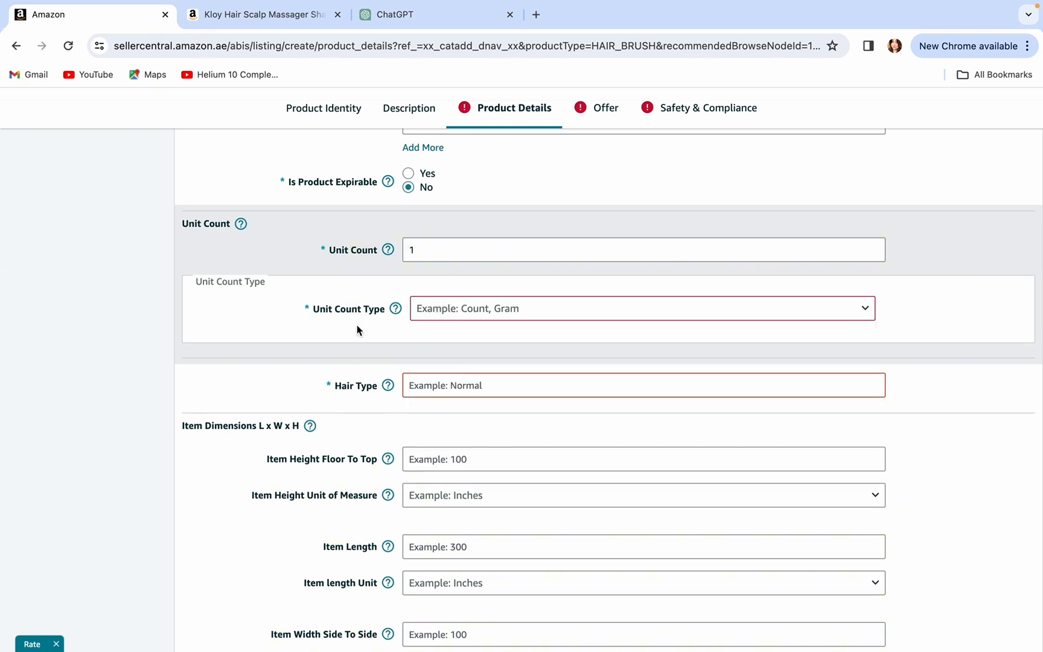
left_click(433, 307)
left_click(461, 387)
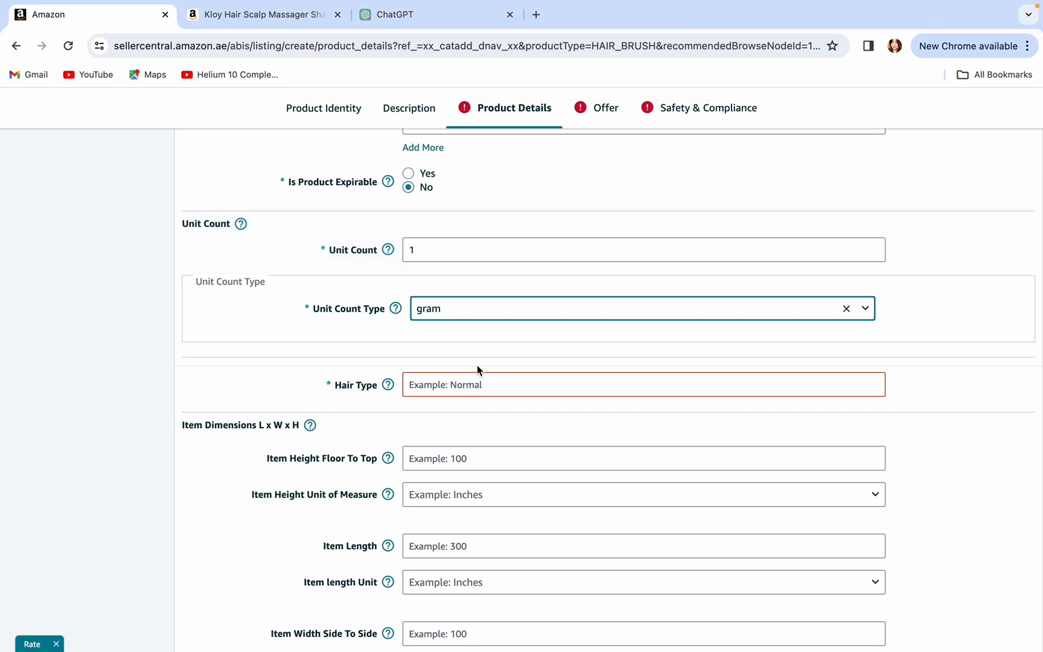
- Set the product's Hair Type to All
scroll(477, 369, "down", 1)
left_click(448, 375)
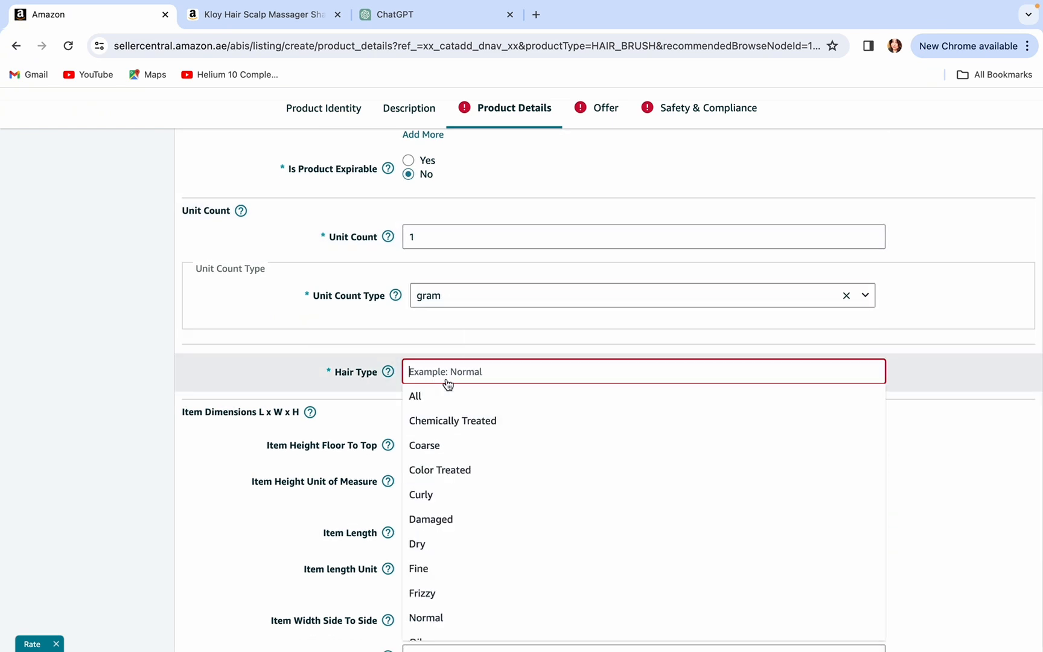
left_click(494, 399)
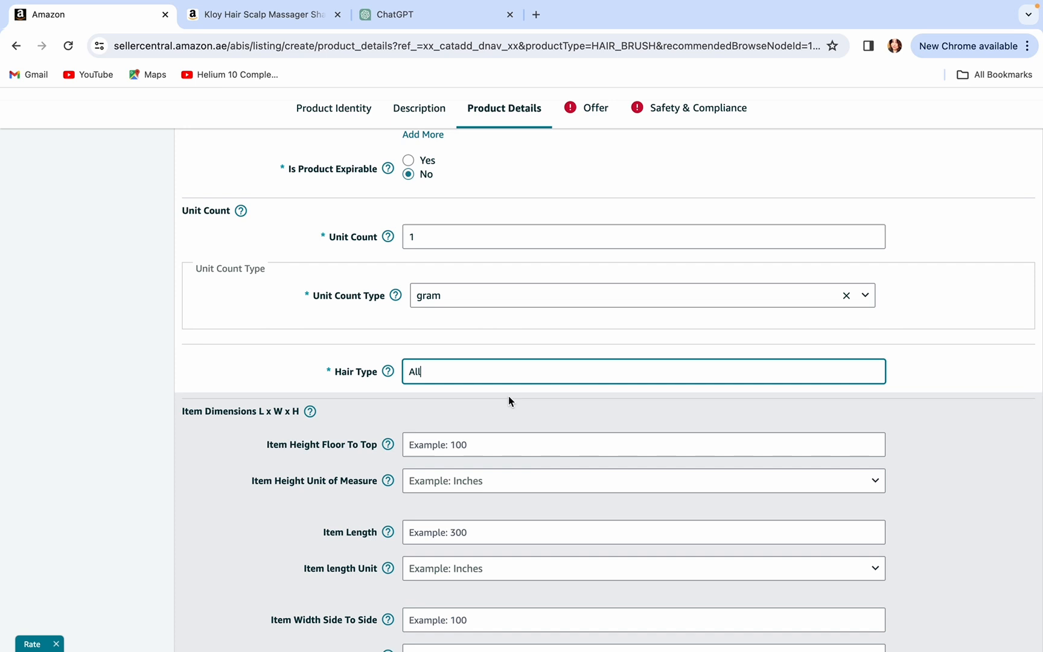
scroll(512, 396, "down", 3)
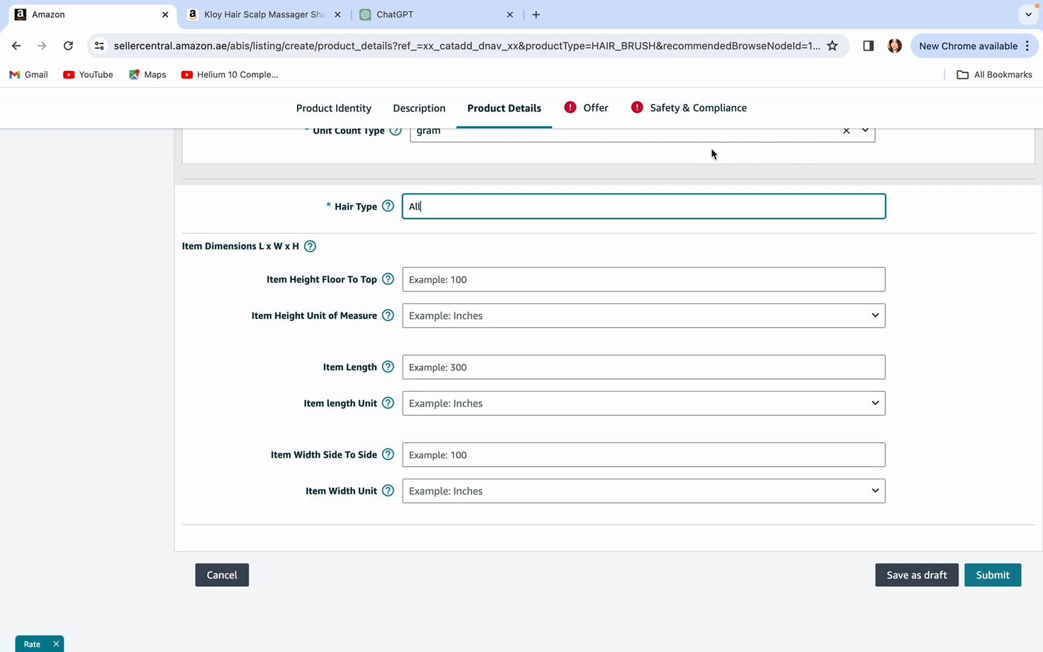
- In the Offer section, enter Hair Brush-1 as the Contribution SKU and set the Quantity to 10
left_click(593, 109)
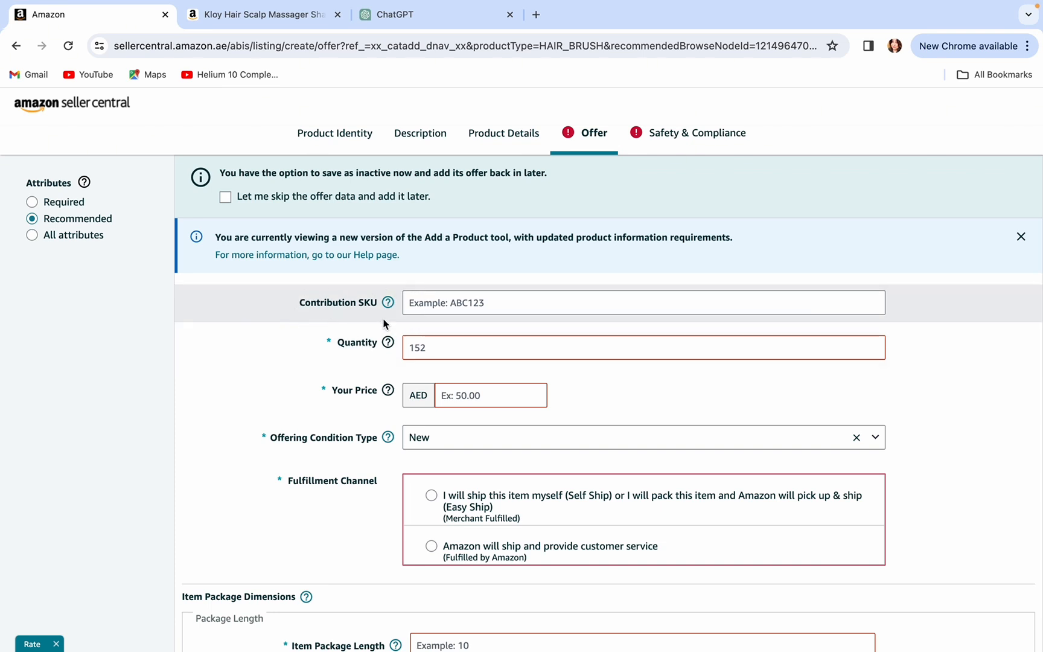
left_click(423, 304)
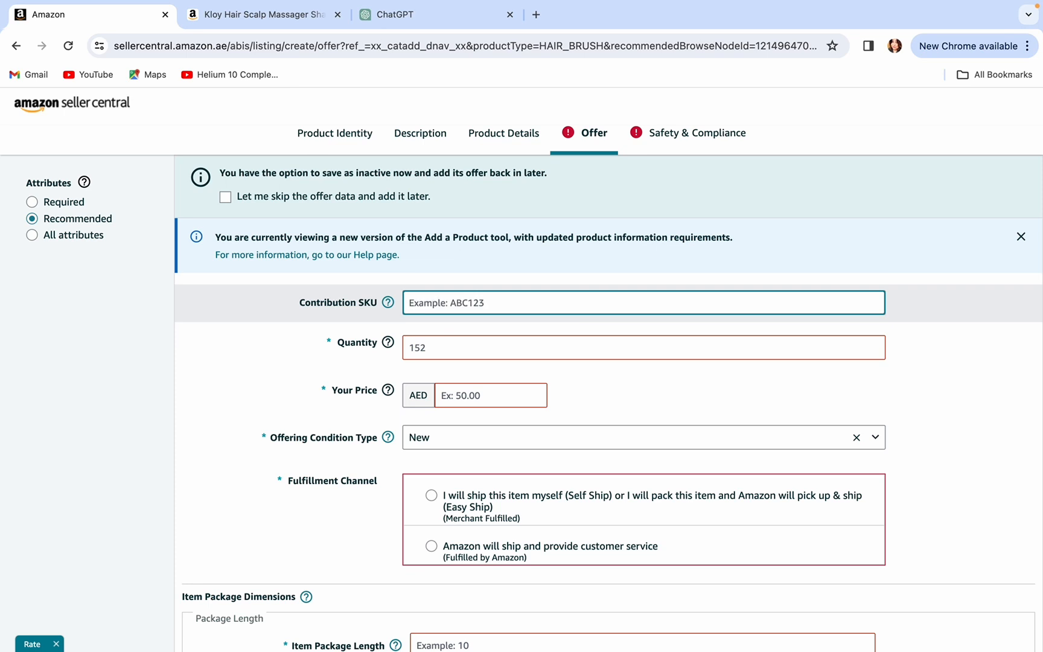
type("Hair Brush-1")
left_click(433, 350)
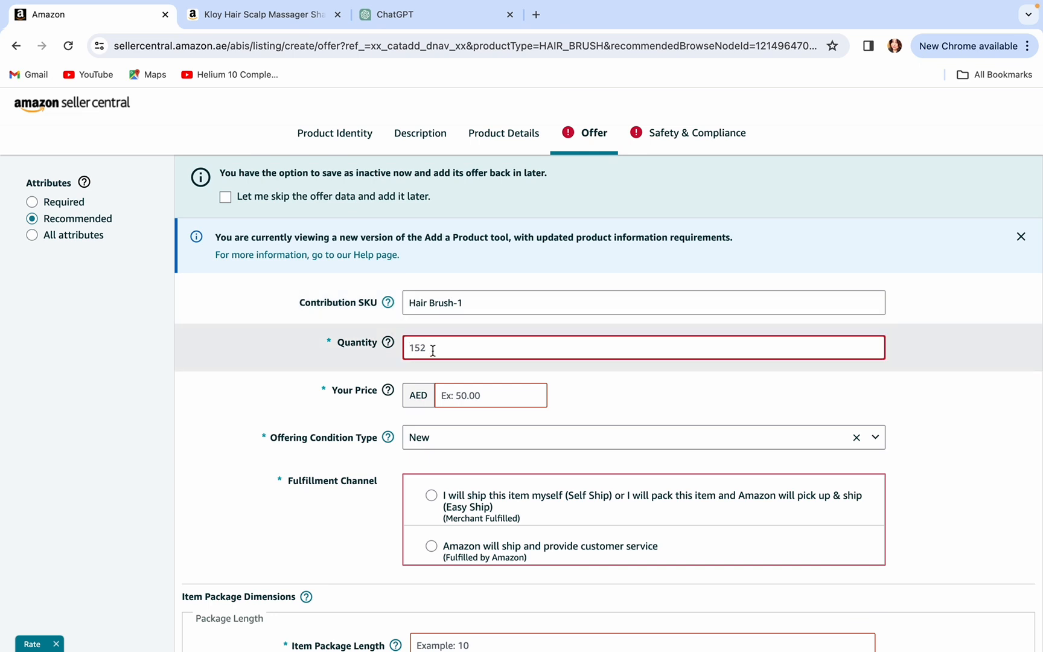
type("10")
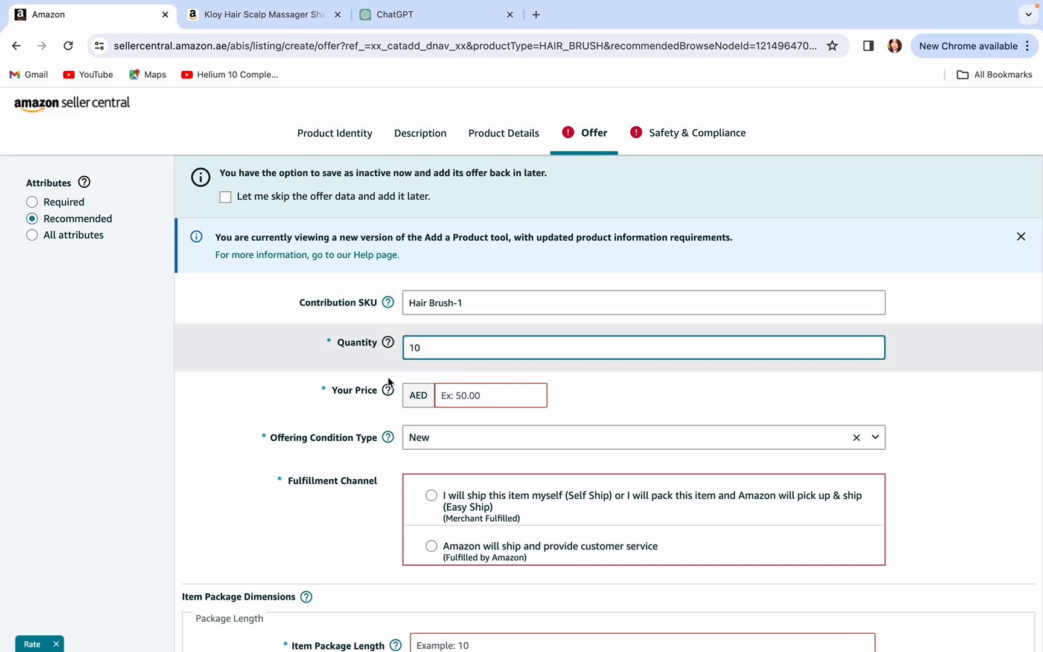
- Set the price to AED 29 and choose the Merchant Fulfilled (Self Ship or Easy Ship) fulfillment channel
left_click(482, 397)
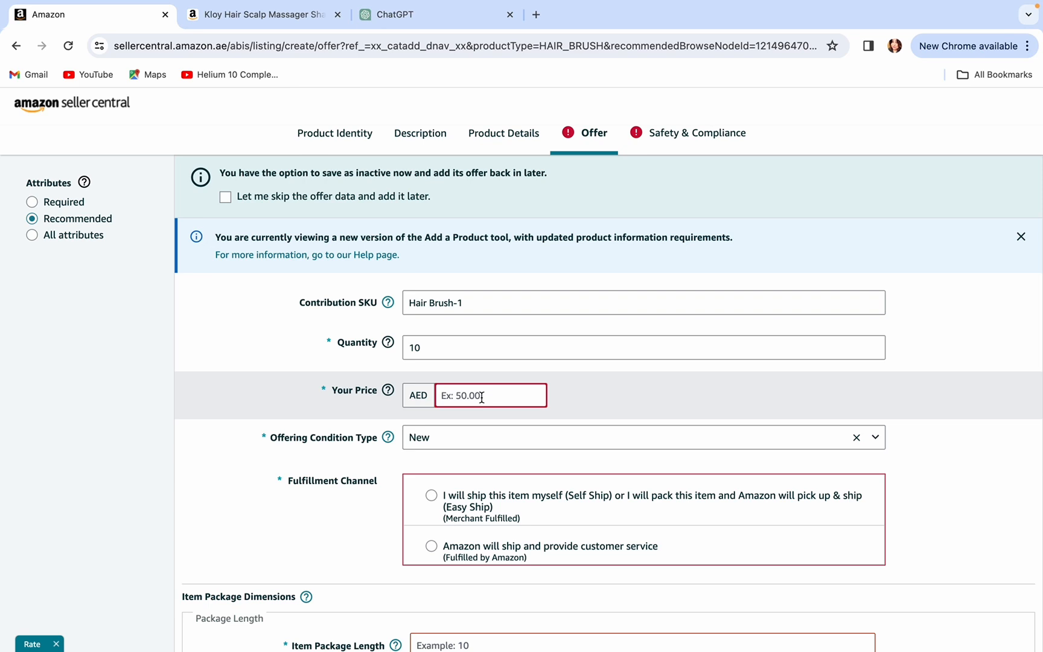
type("2")
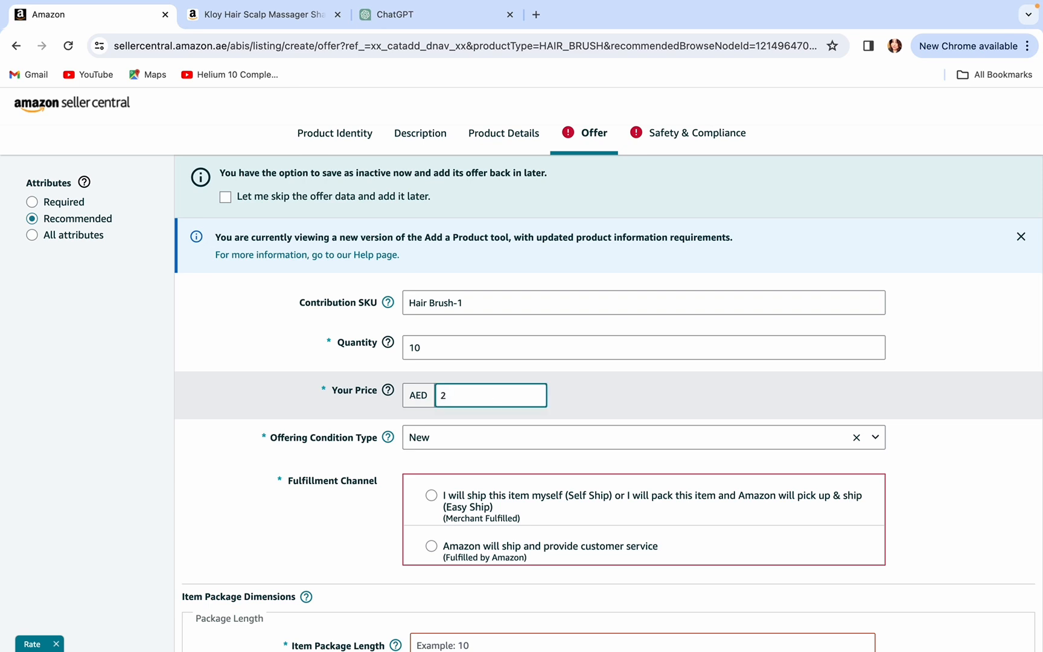
scroll(598, 416, "down", 3)
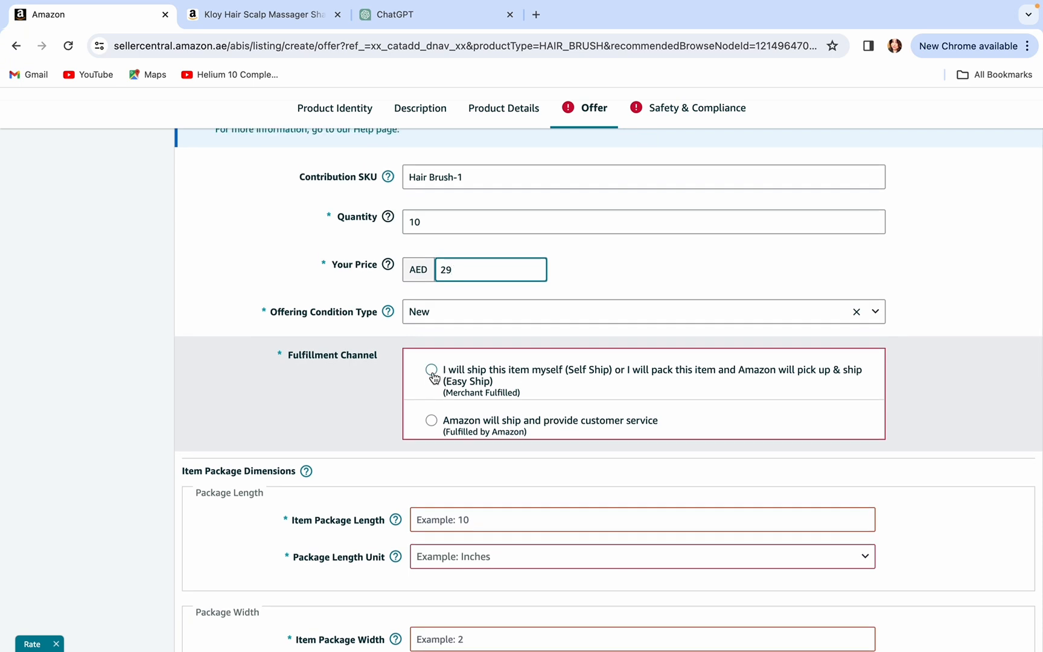
left_click(438, 379)
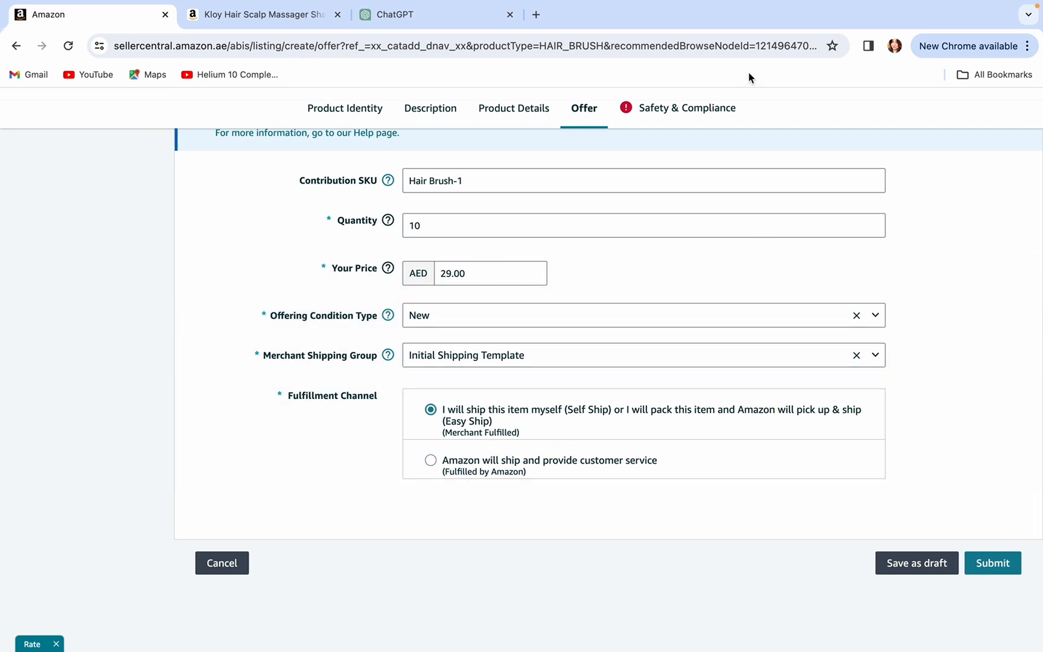
- Enter NA as the Safety Warning in the Safety & Compliance section
left_click(676, 114)
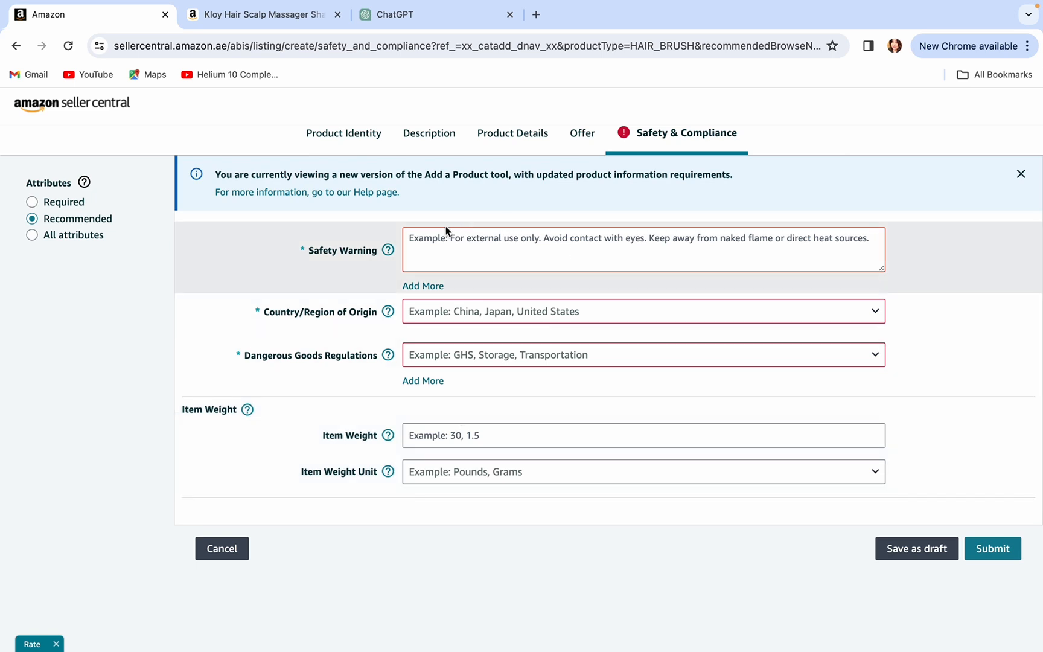
mouse_move(386, 247)
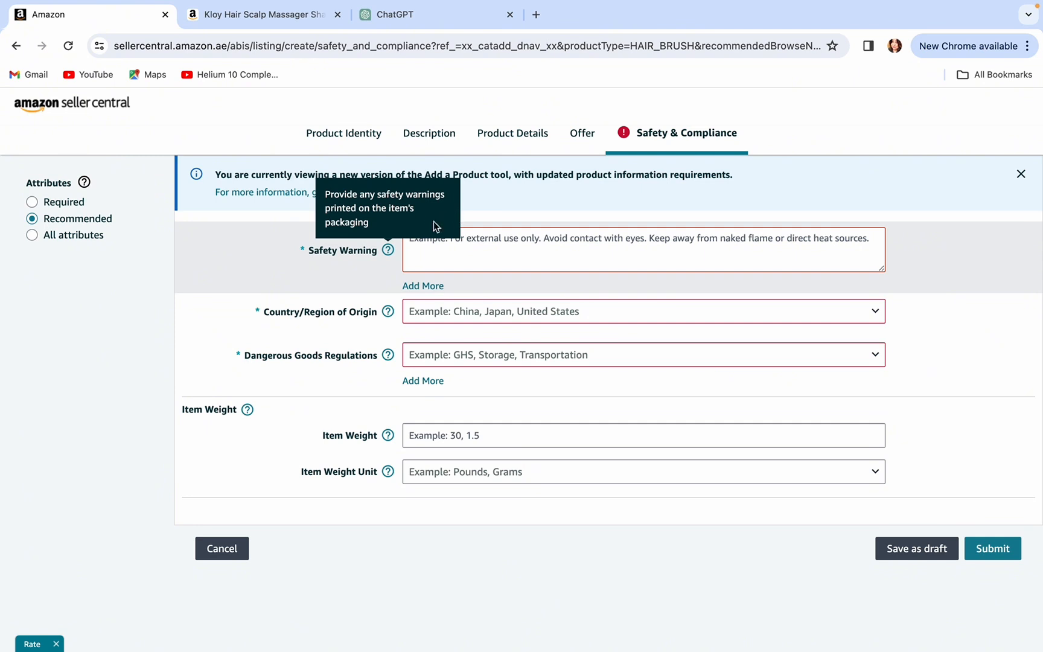
left_click(460, 251)
type("ni")
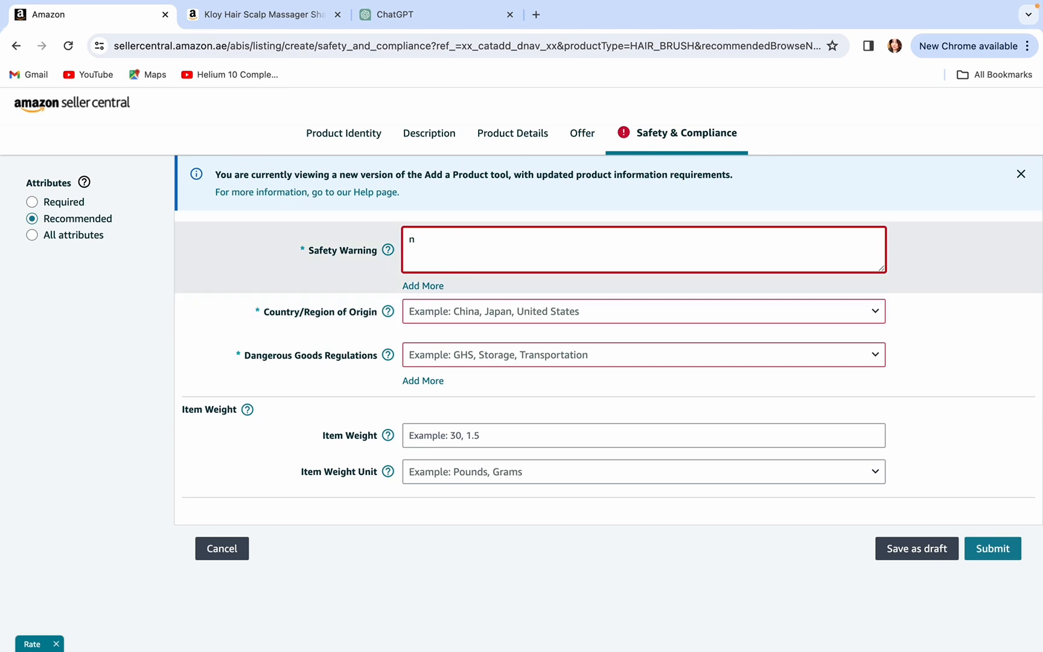
key("BackSpace")
type("NA")
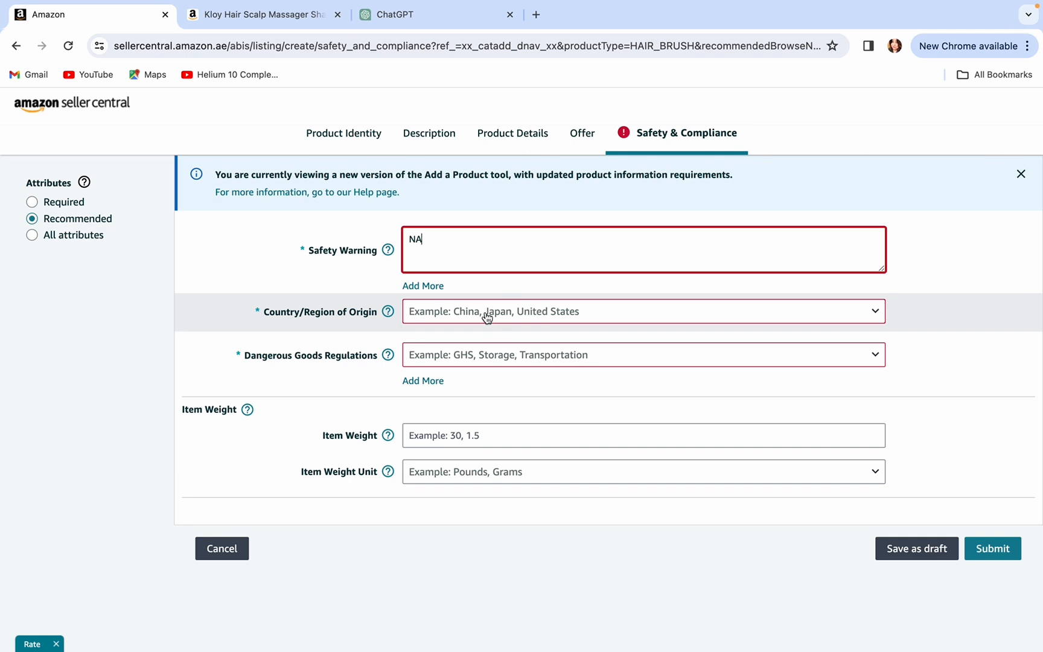
- Set the product's Country/Region of Origin to China
left_click(486, 314)
type("china")
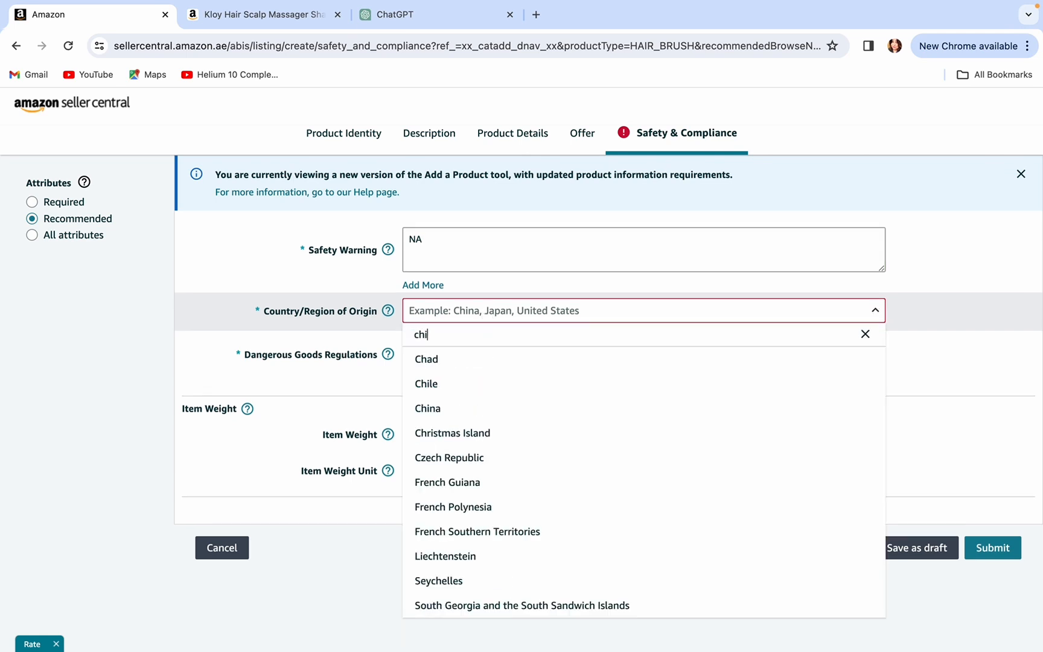
left_click(485, 348)
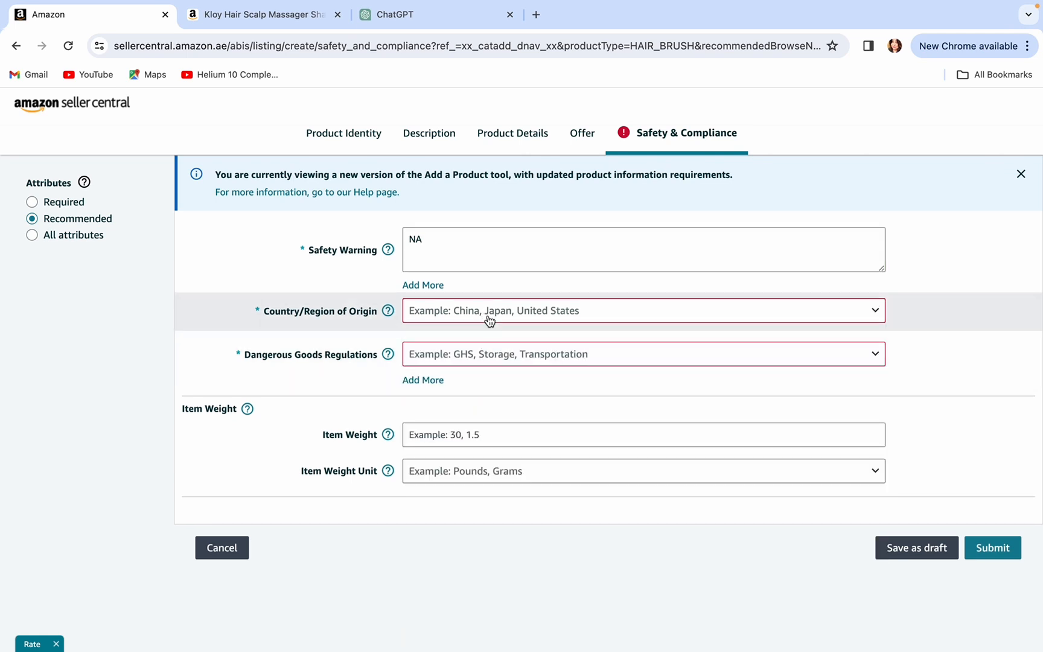
left_click(488, 317)
type("china")
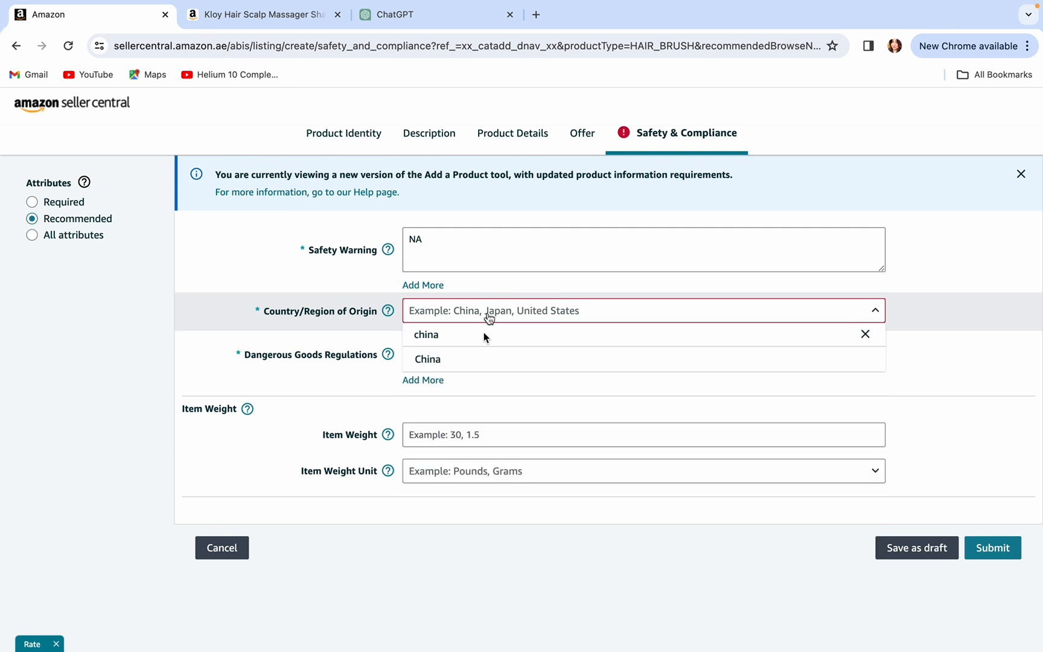
left_click(469, 363)
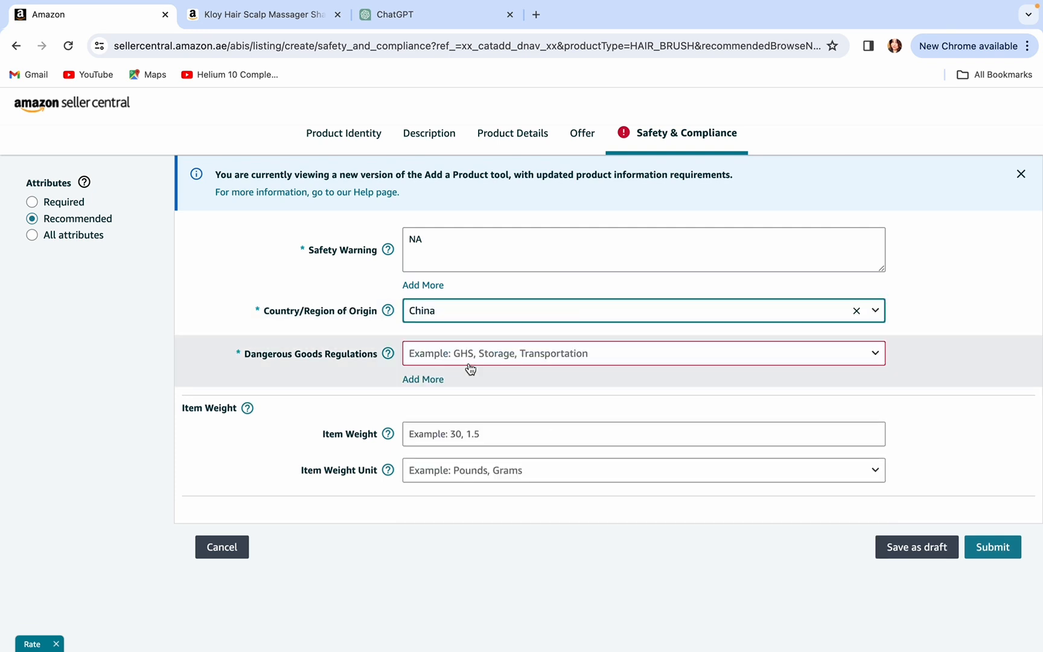
- Set Dangerous Goods Regulations to Not Applicable
left_click(443, 362)
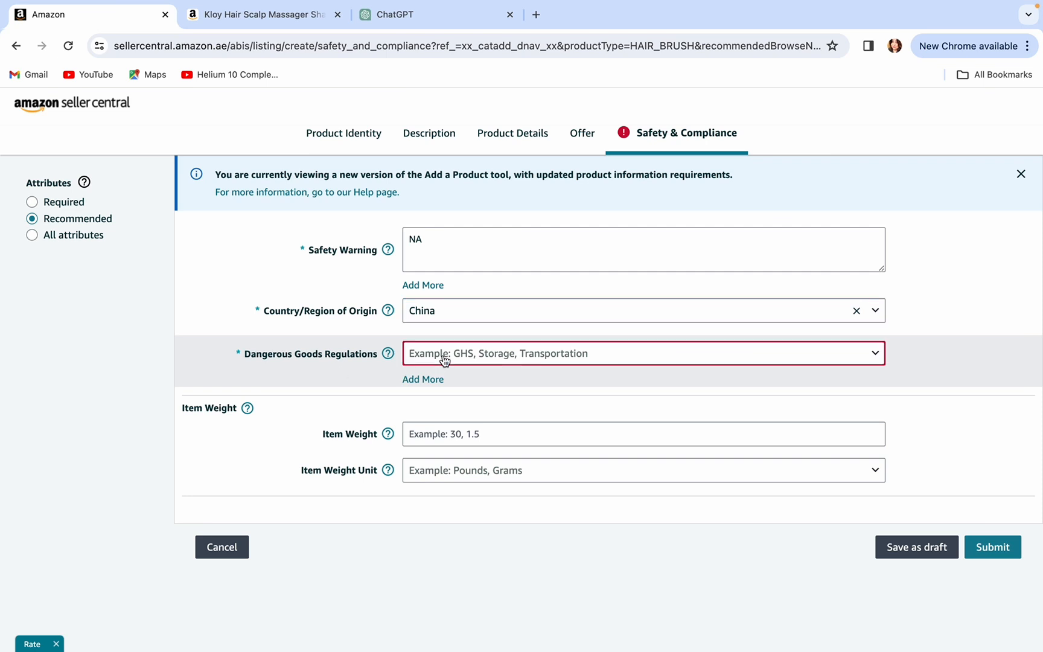
scroll(451, 467, "down", 1)
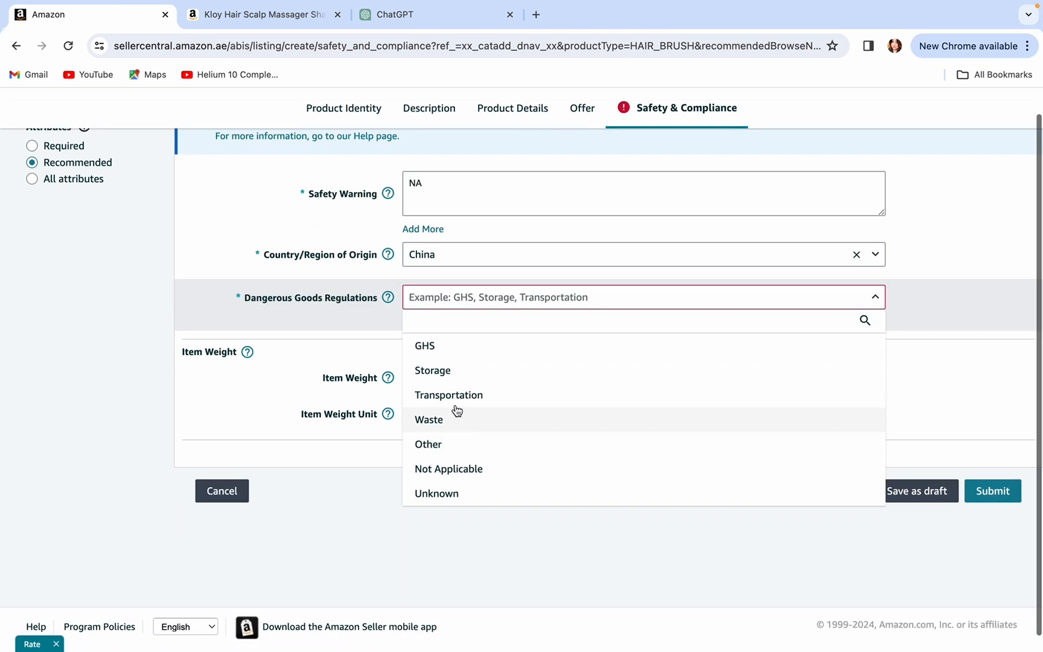
left_click(456, 469)
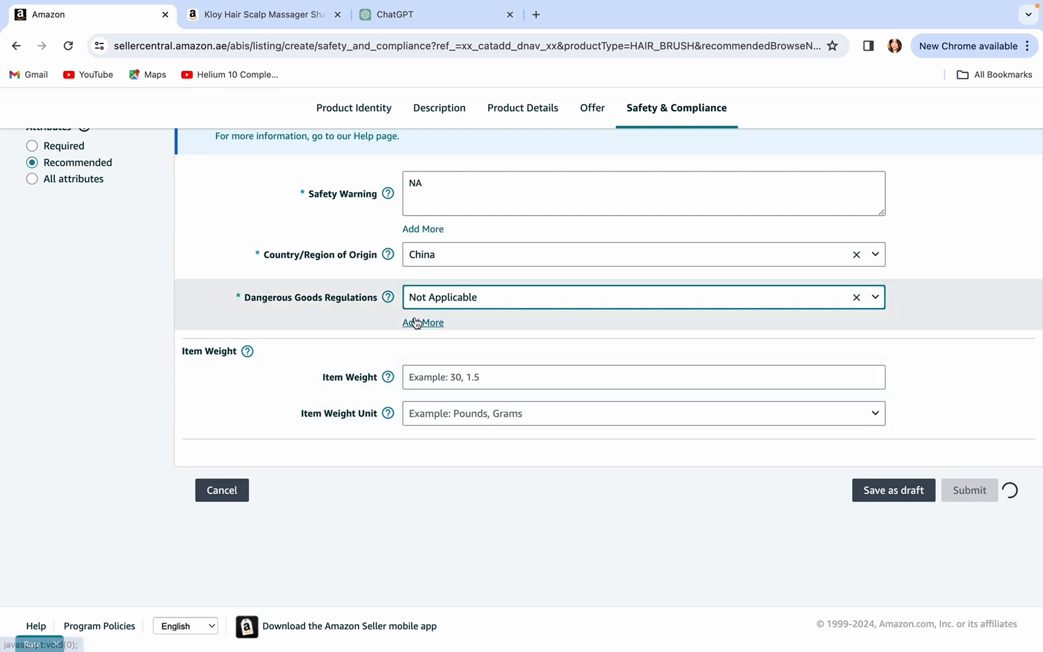
- Set the Item Weight to 20 with Grams as its unit
left_click(455, 378)
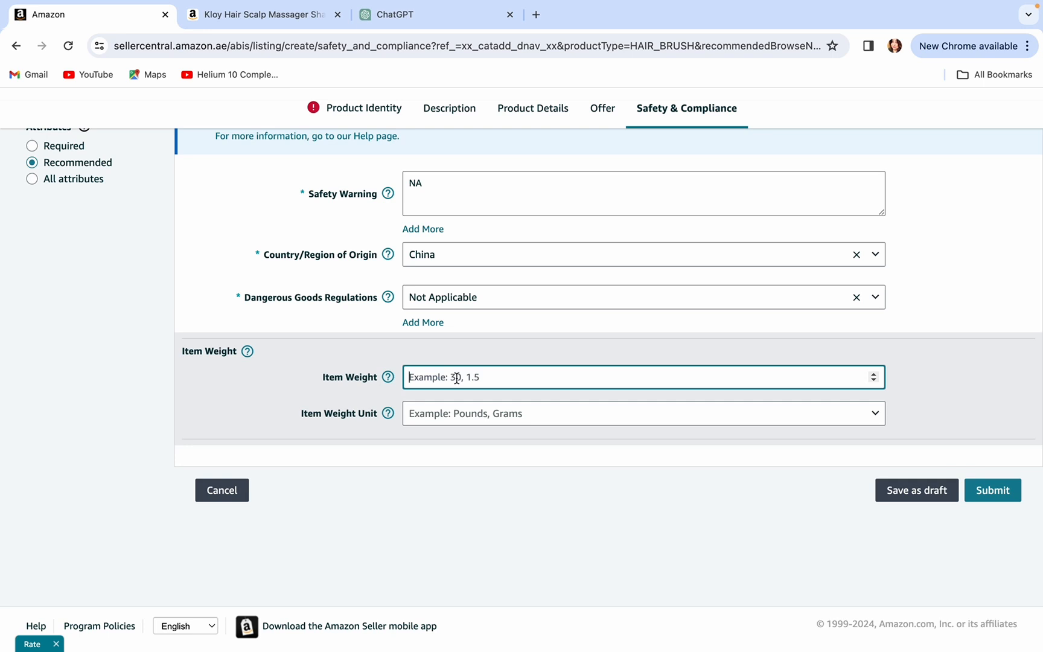
type("20")
left_click(610, 419)
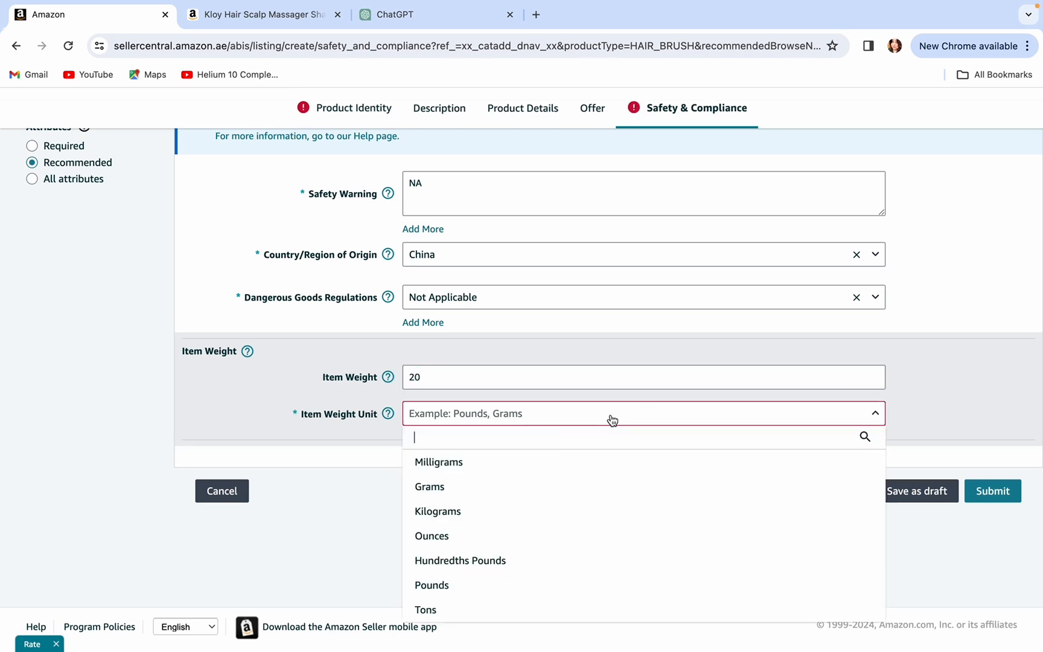
left_click(576, 494)
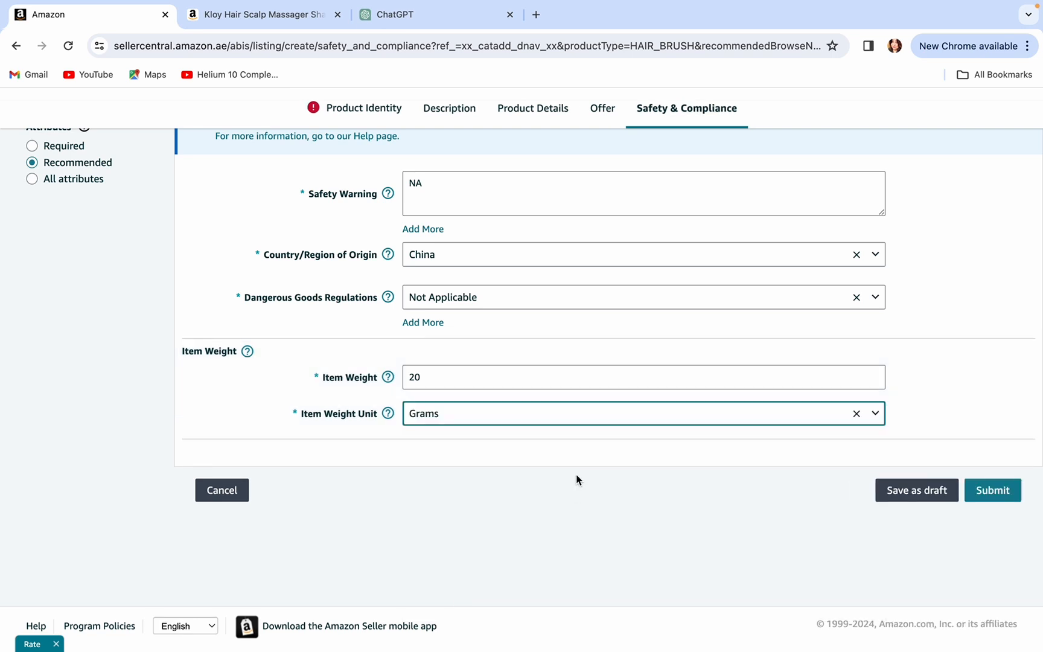
- Return to the listing's Product Identity section to check the fields flagged with errors
scroll(575, 480, "up", 2)
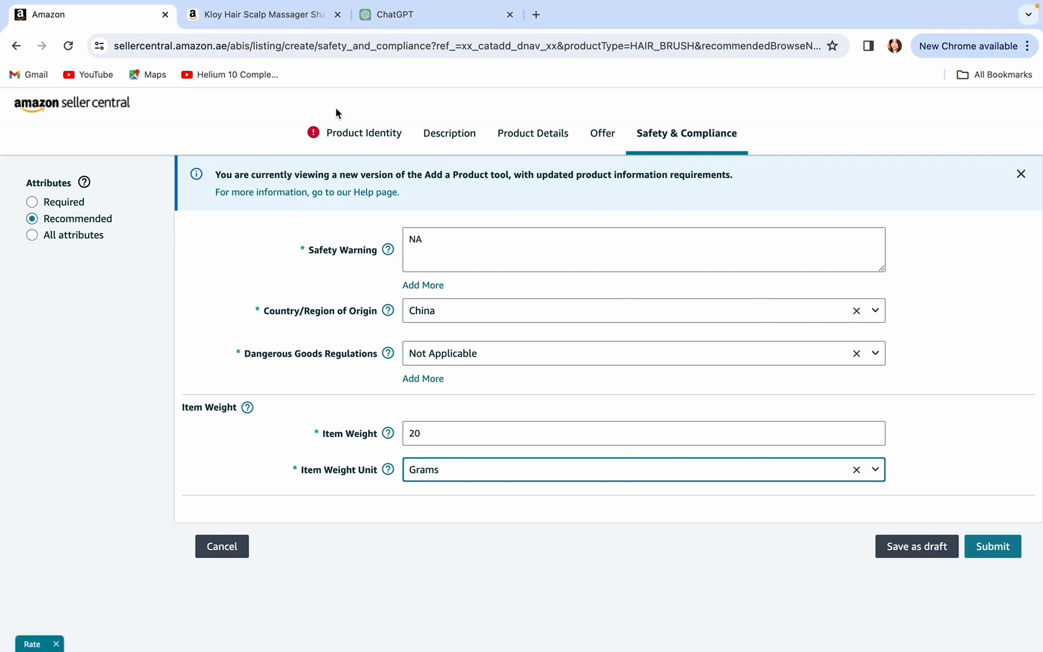
left_click(353, 139)
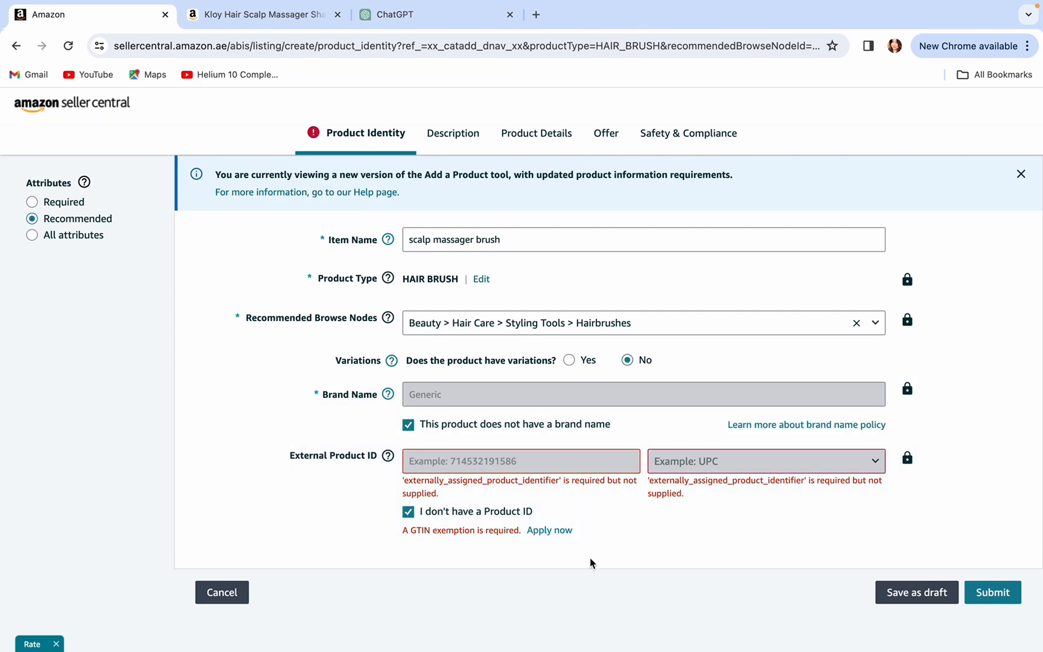
- Apply for a GTIN exemption for the product without a product ID and check the status of the request
left_click(549, 531)
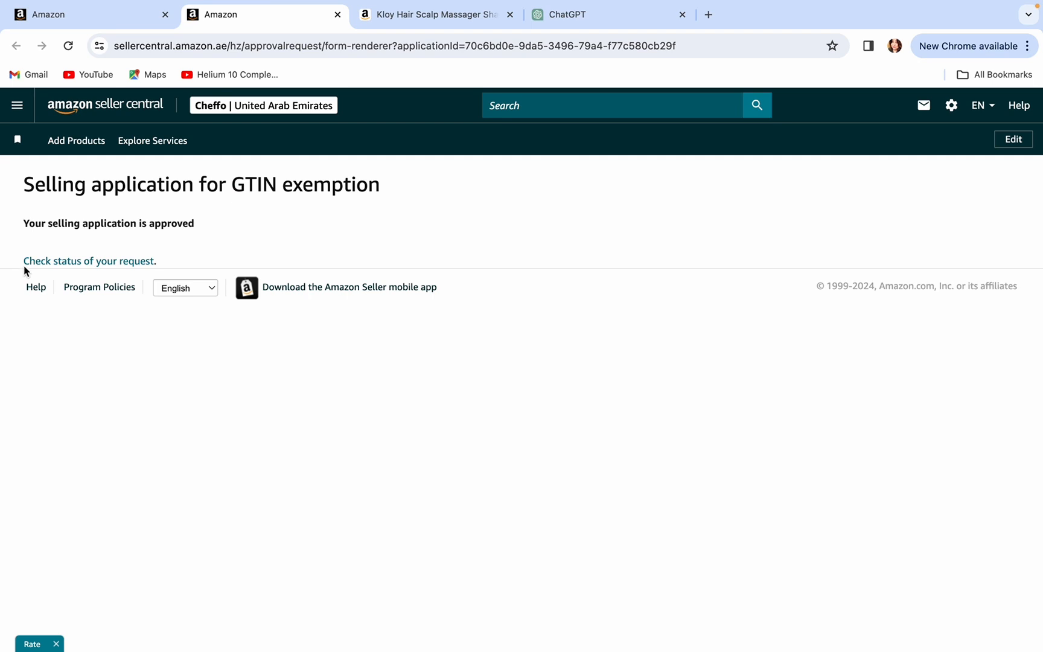
left_click(82, 262)
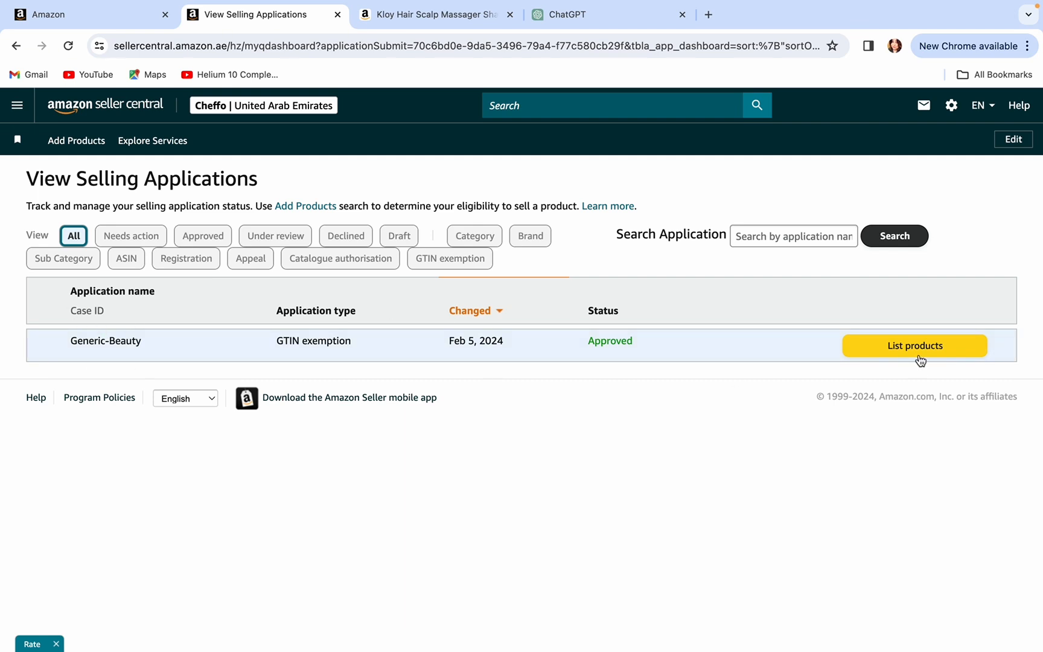
- Return to the scalp massager brush listing and look through all its sections for remaining errors, ending at Product Identity
left_click(108, 16)
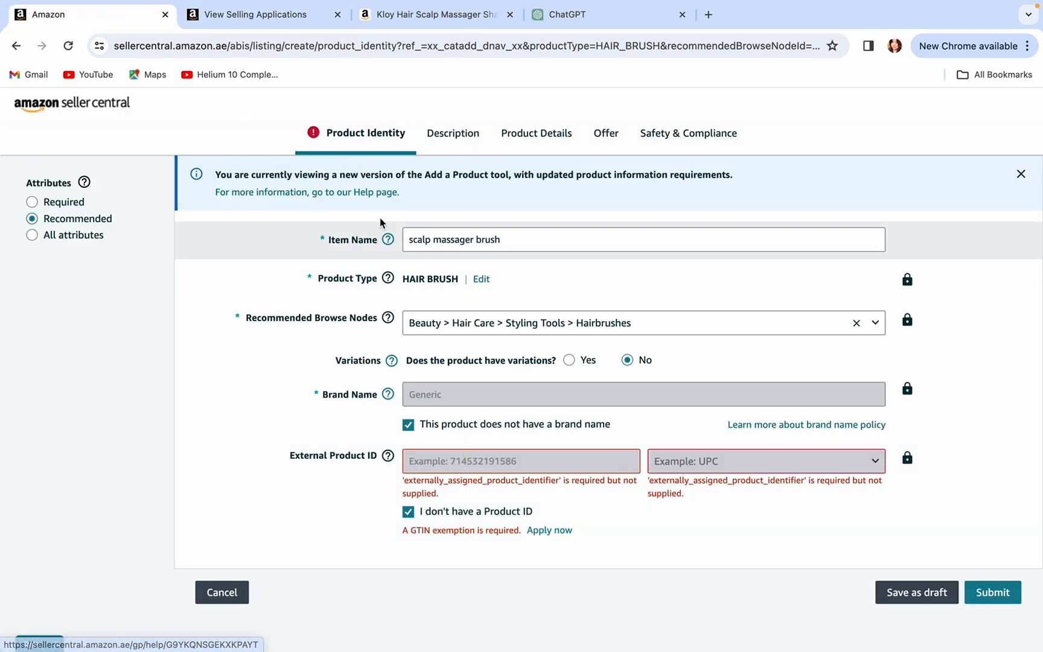
left_click(465, 139)
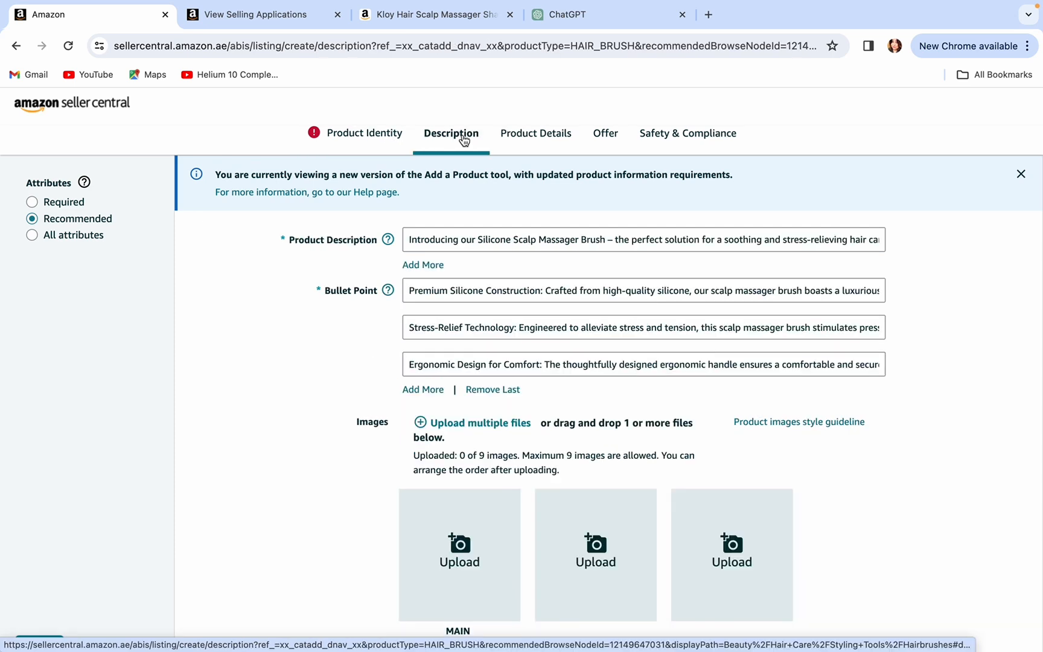
left_click(531, 139)
left_click(600, 138)
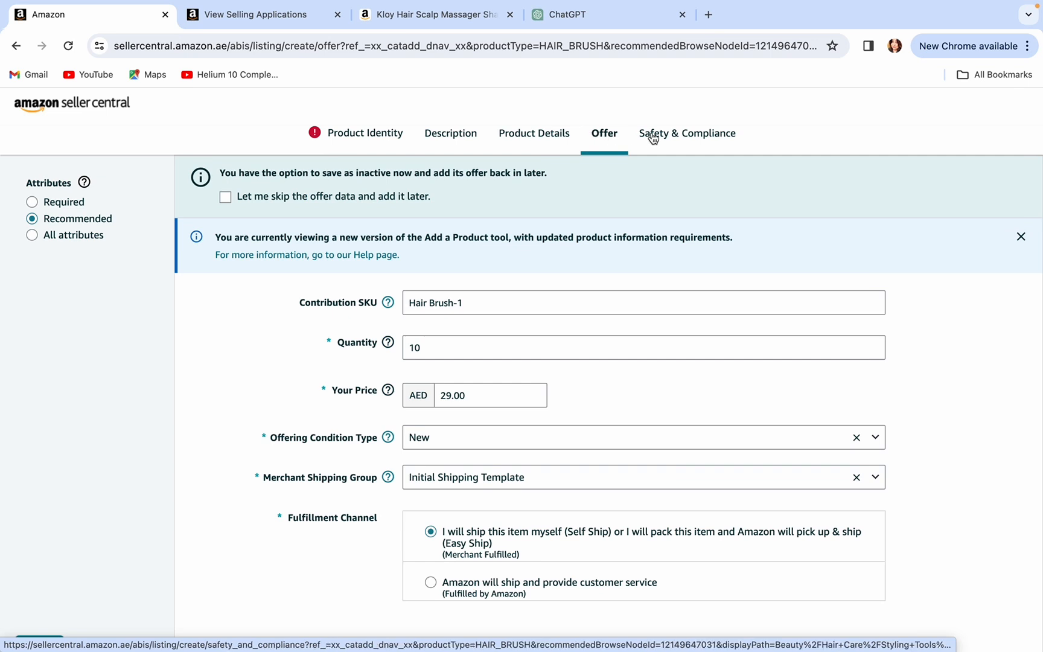
left_click(670, 137)
left_click(453, 139)
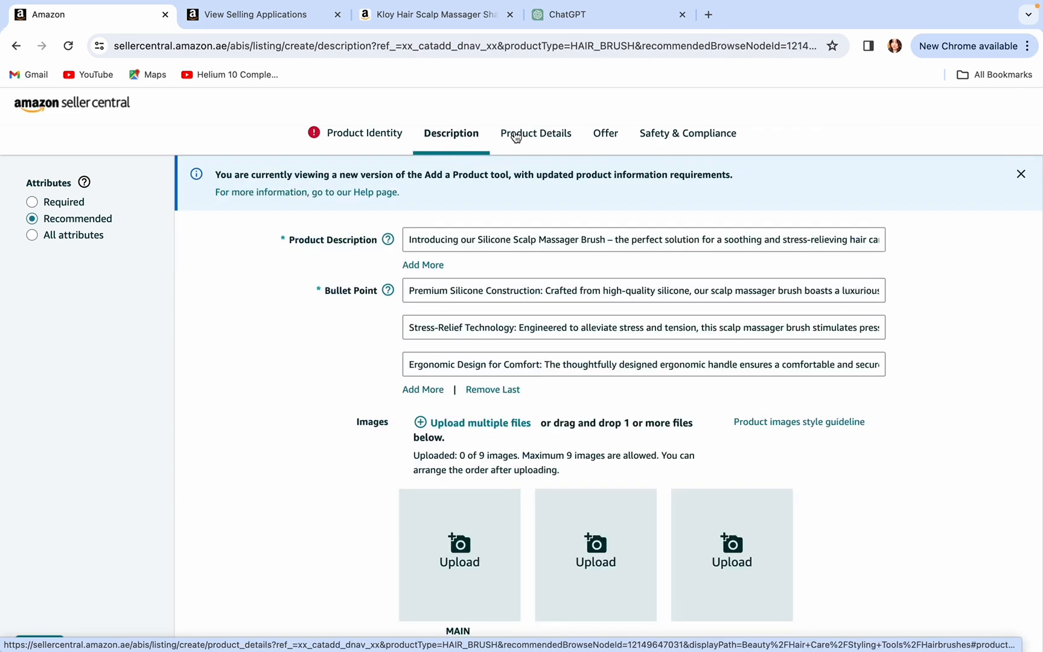
left_click(515, 137)
left_click(329, 134)
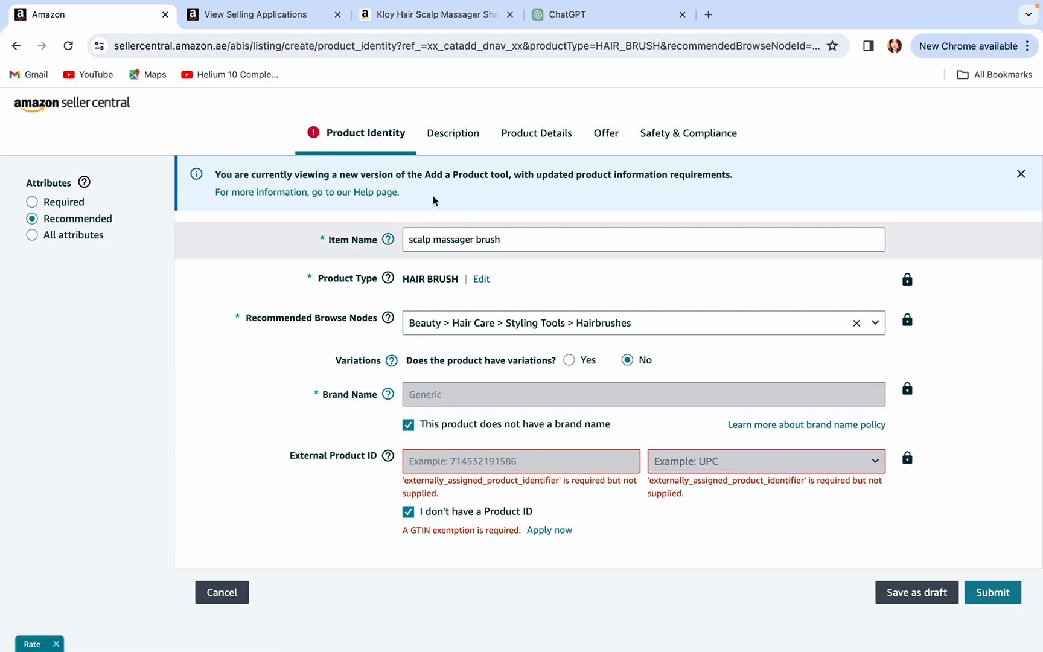
- Save the listing as a draft and reload its Product Identity page
scroll(573, 501, "down", 1)
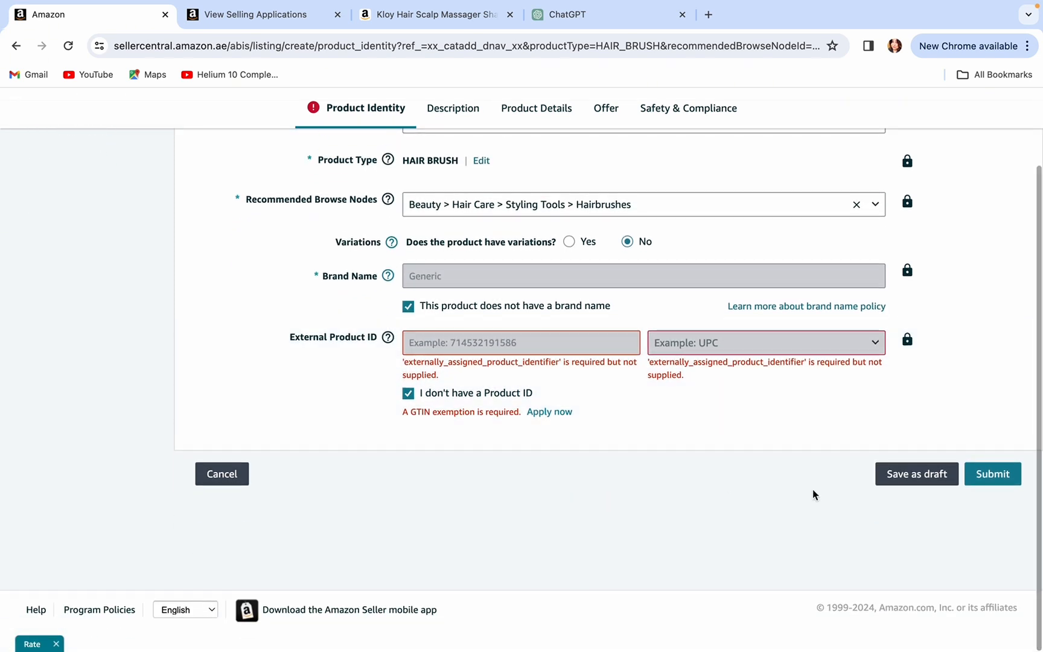
left_click(912, 477)
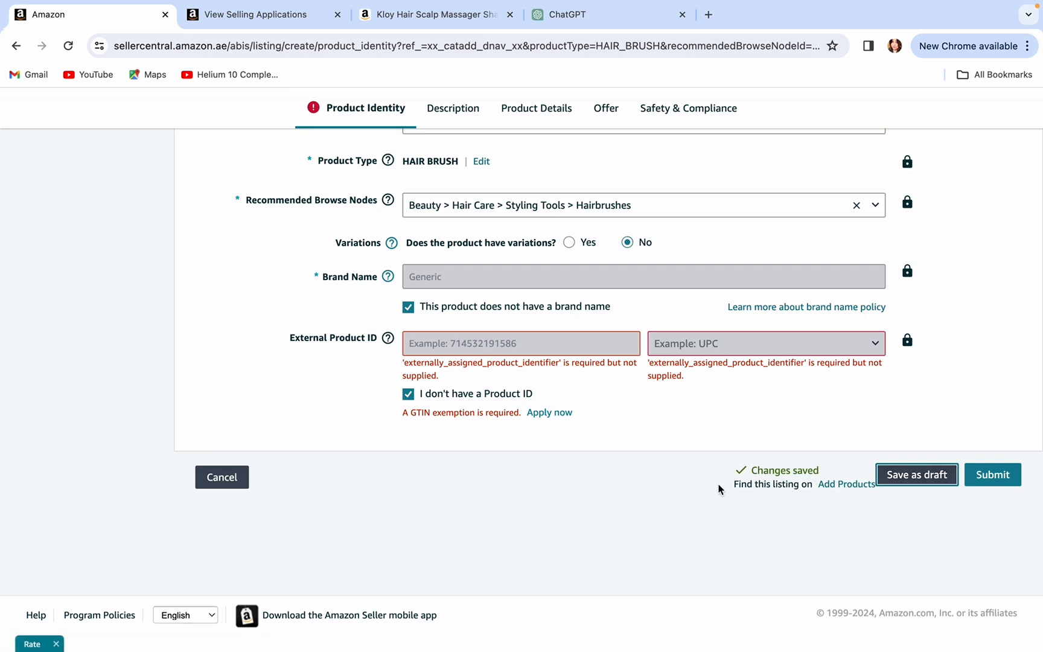
scroll(718, 486, "up", 3)
left_click(350, 45)
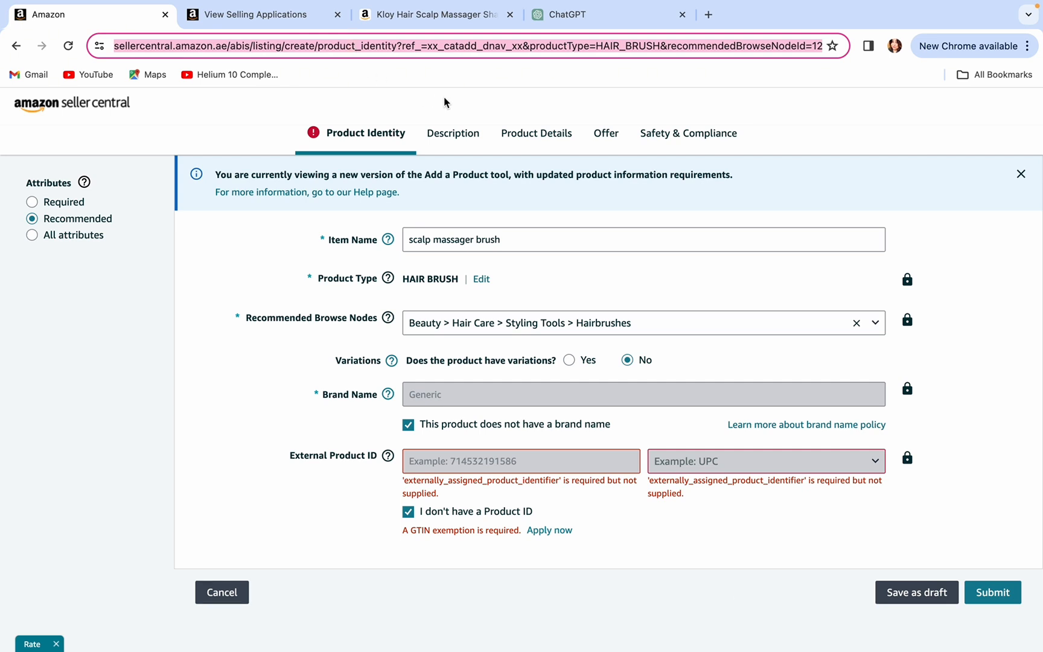
key("Return")
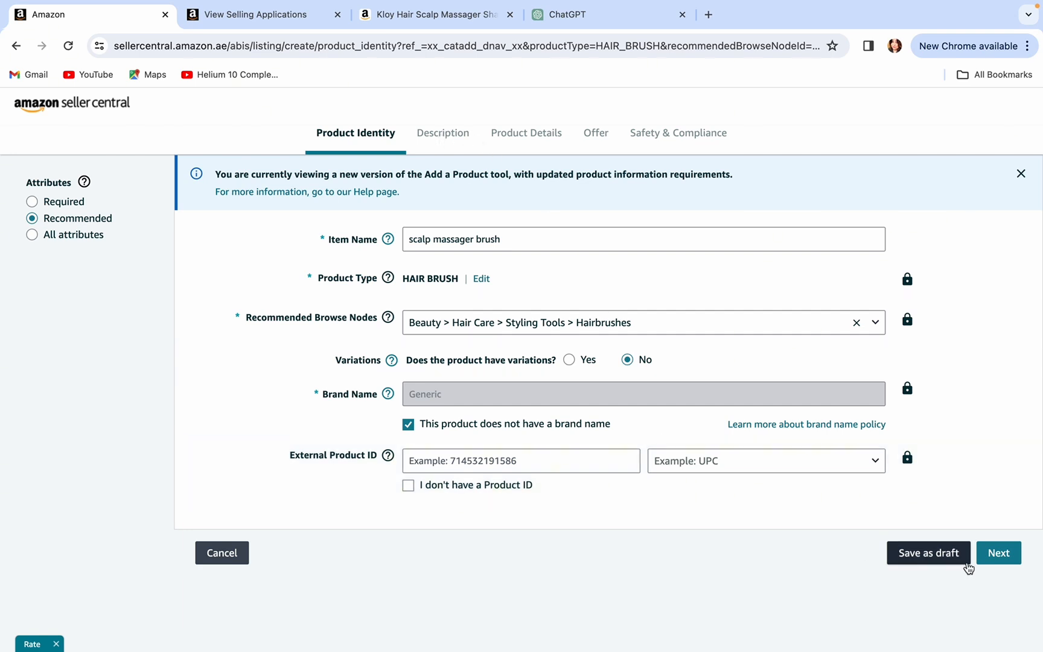
- Continue from Product Identity to the Description section and acknowledge the UPC exemption notice
left_click(1002, 555)
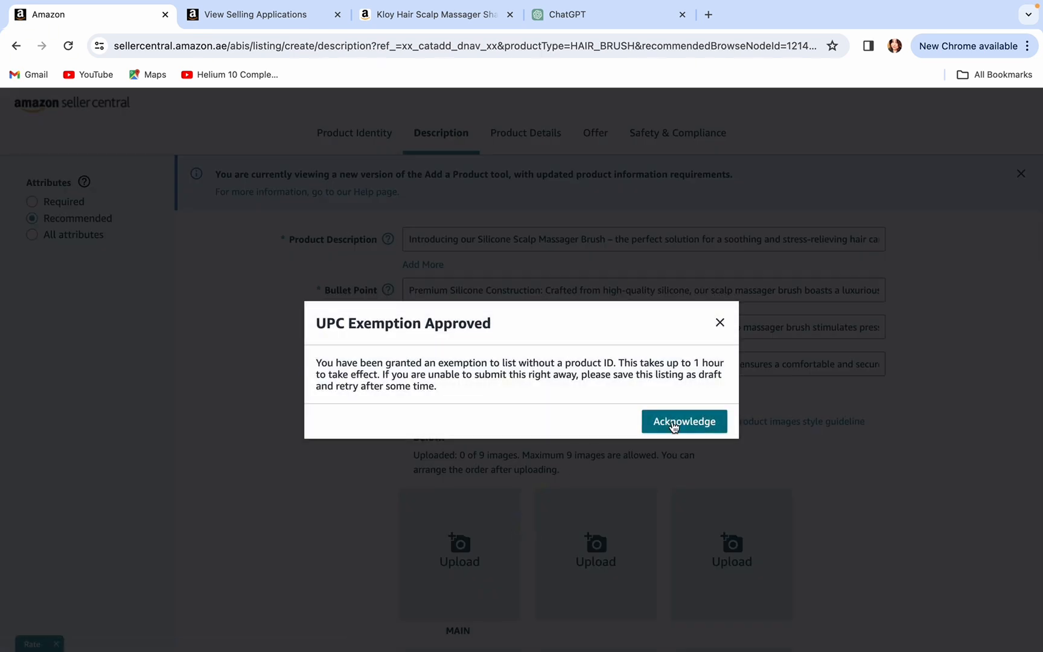
left_click(674, 425)
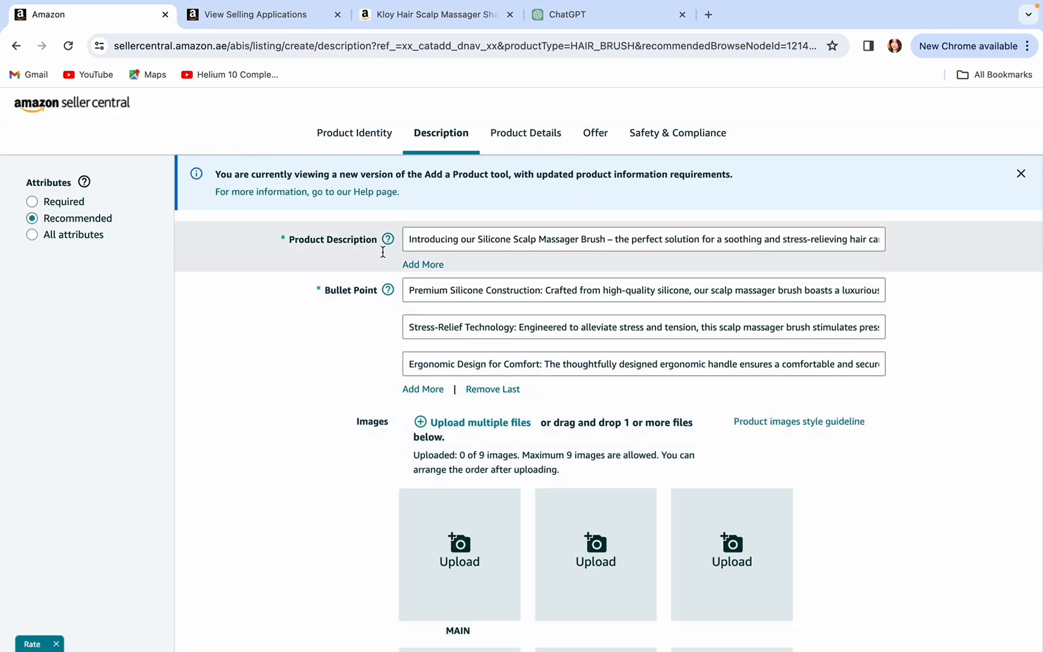
scroll(675, 417, "down", 5)
scroll(675, 416, "up", 5)
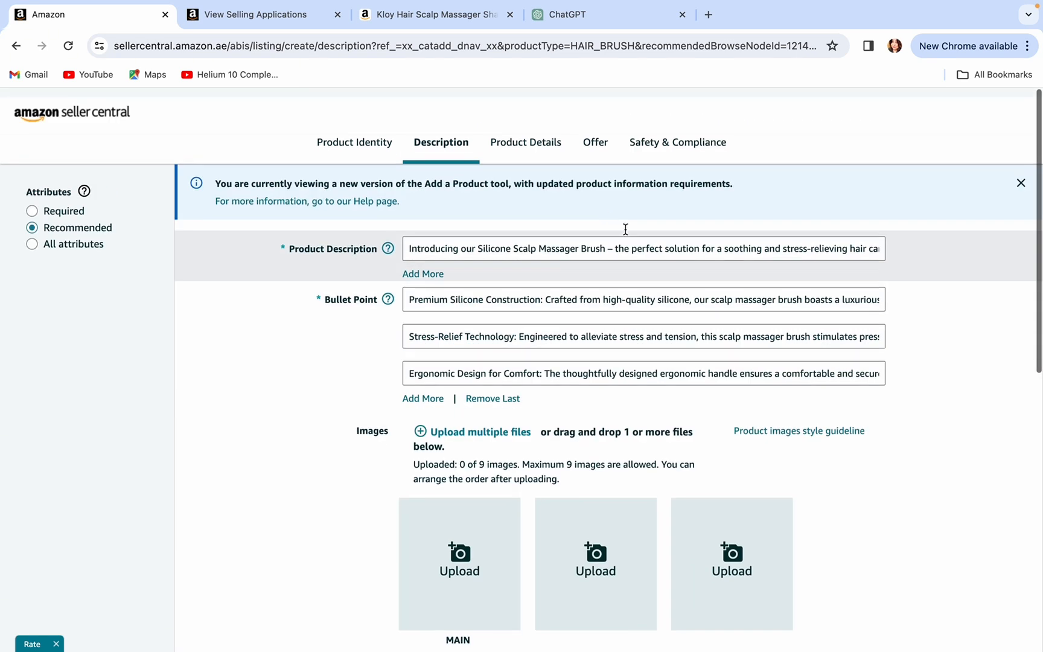
- Check the Product Details, Offer, and Safety & Compliance sections and submit the listing, closing the submission dialog
left_click(510, 136)
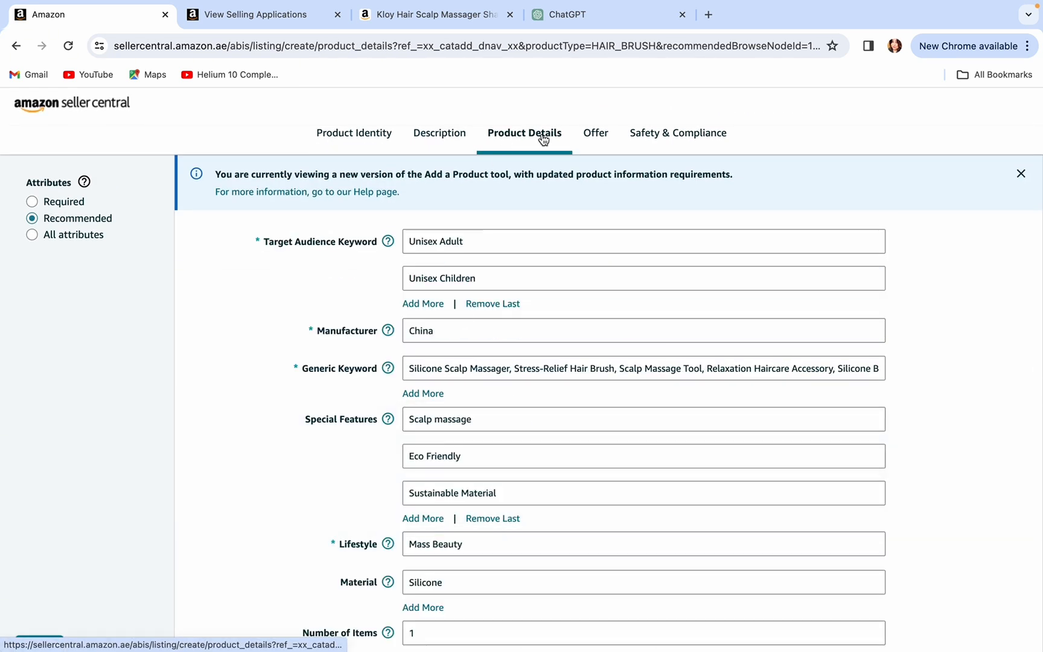
left_click(596, 136)
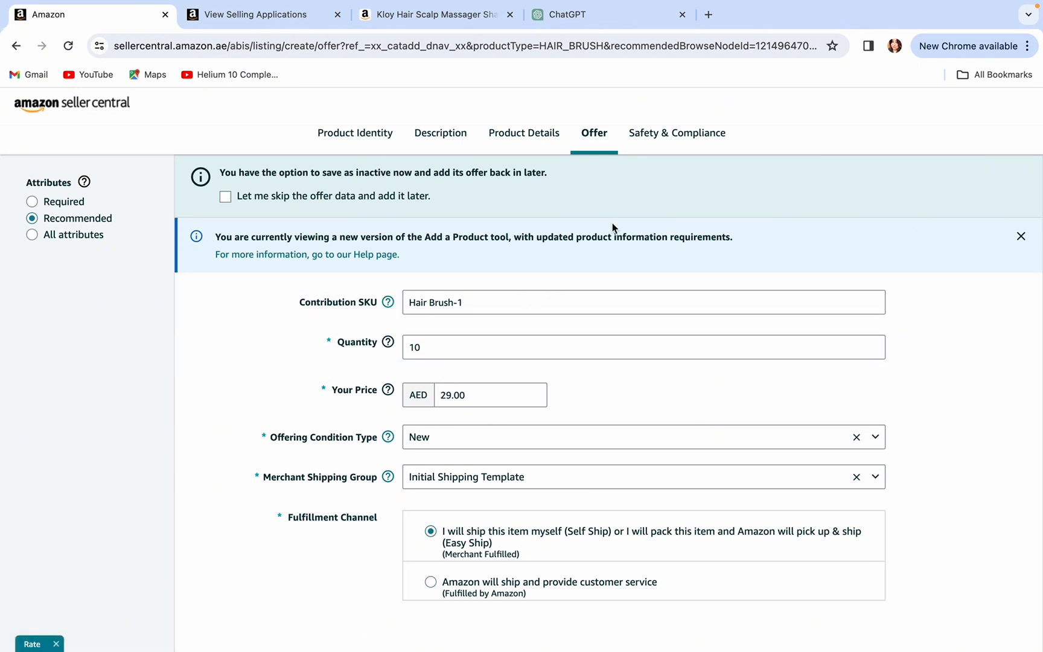
left_click(655, 141)
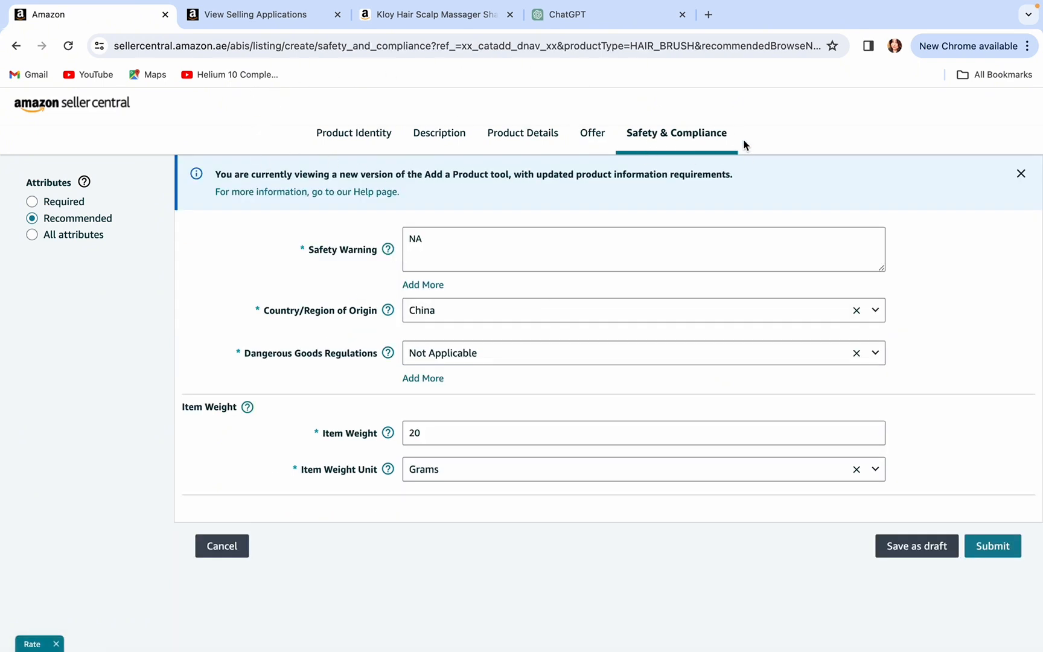
scroll(989, 548, "down", 1)
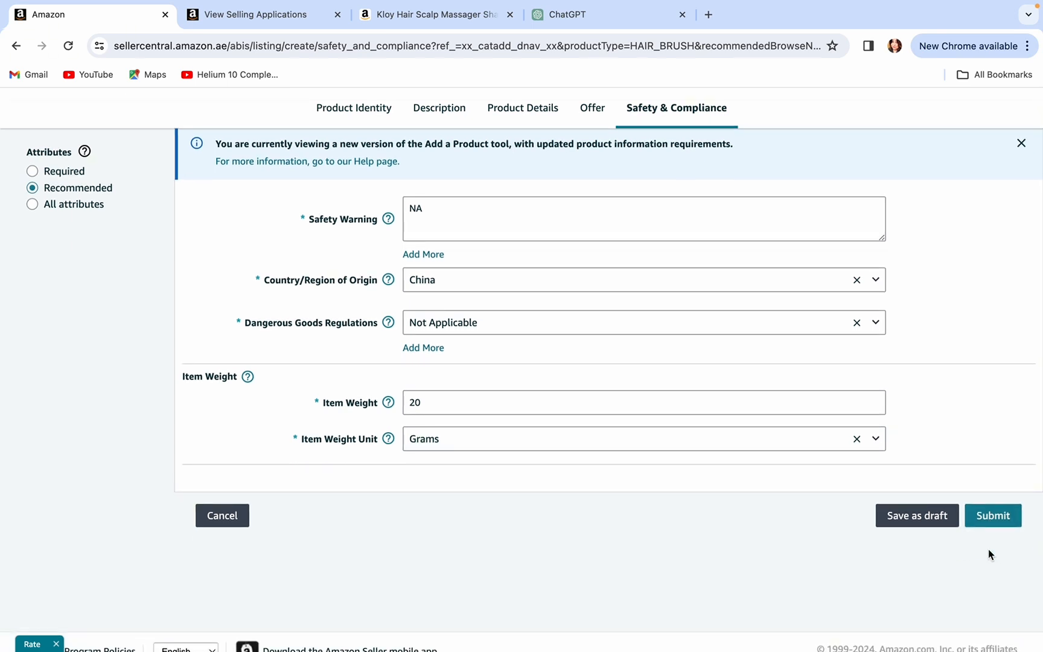
scroll(987, 523, "down", 1)
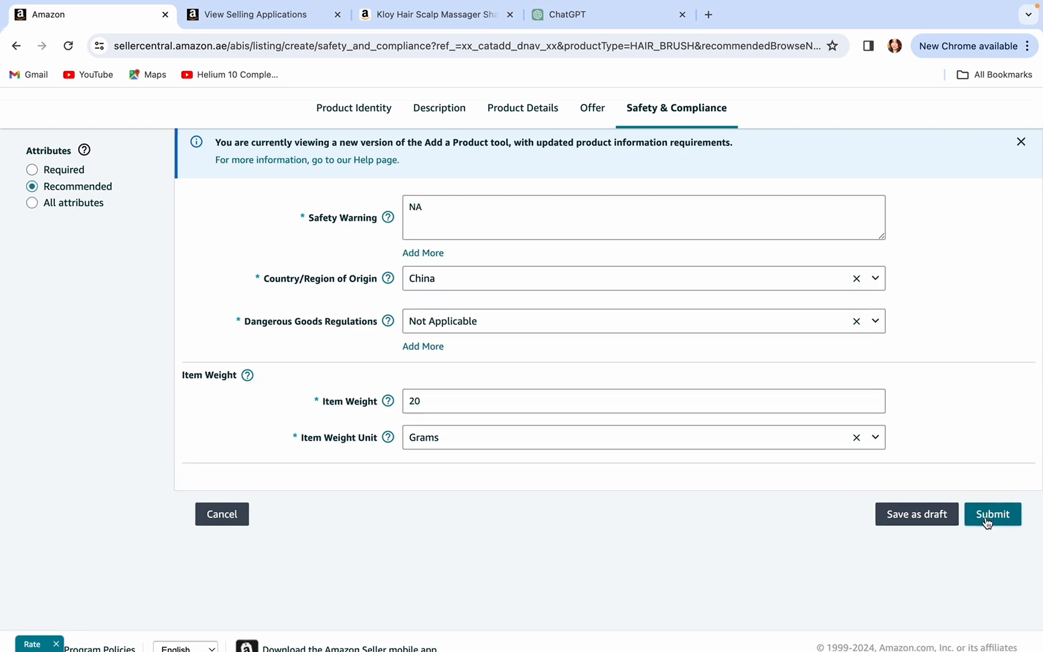
left_click(987, 523)
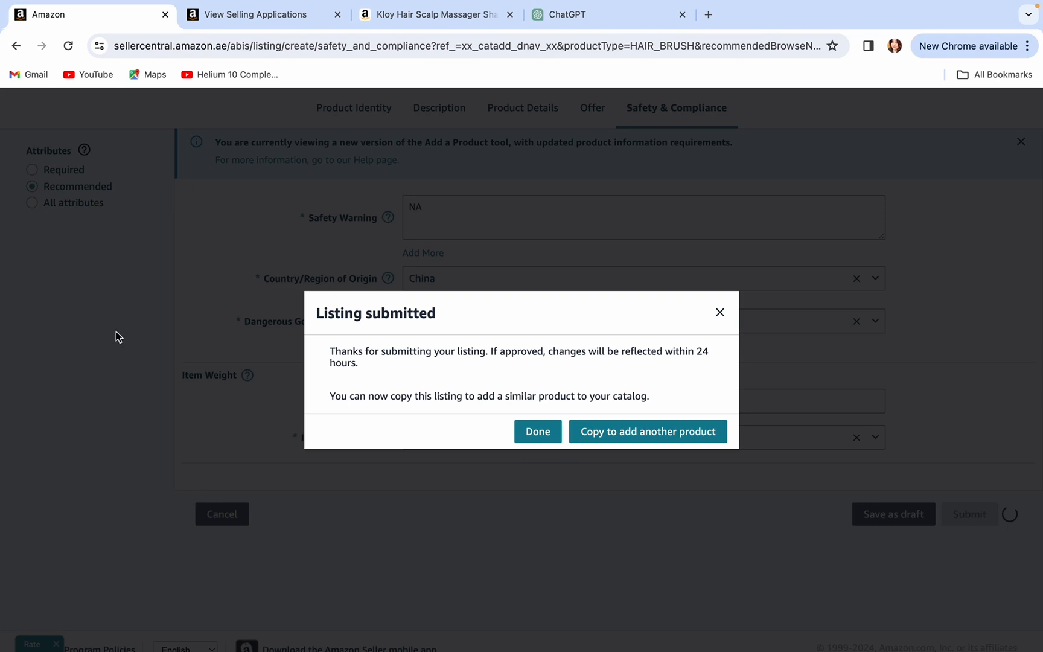
left_click(538, 432)
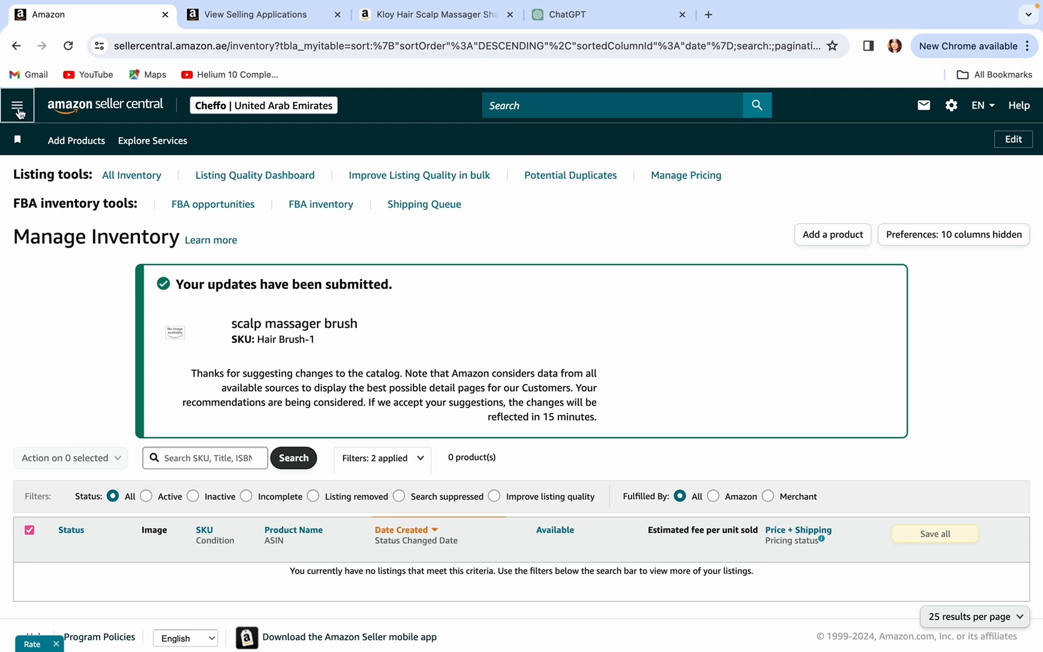
- Open the page for managing all inventory to look for the submitted scalp massager brush listing
left_click(16, 110)
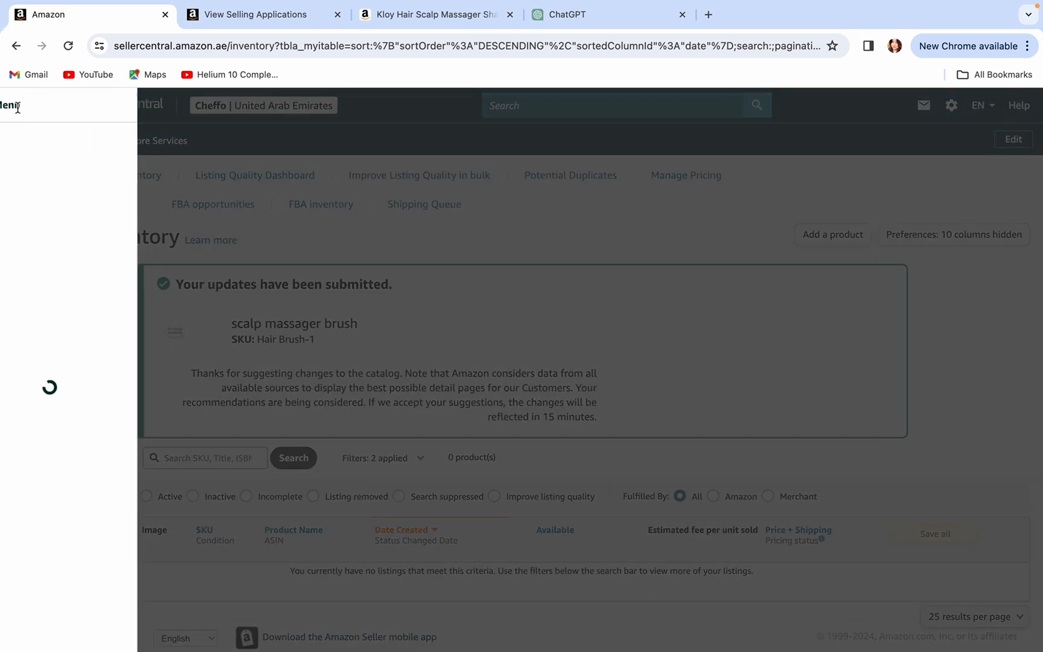
mouse_move(31, 181)
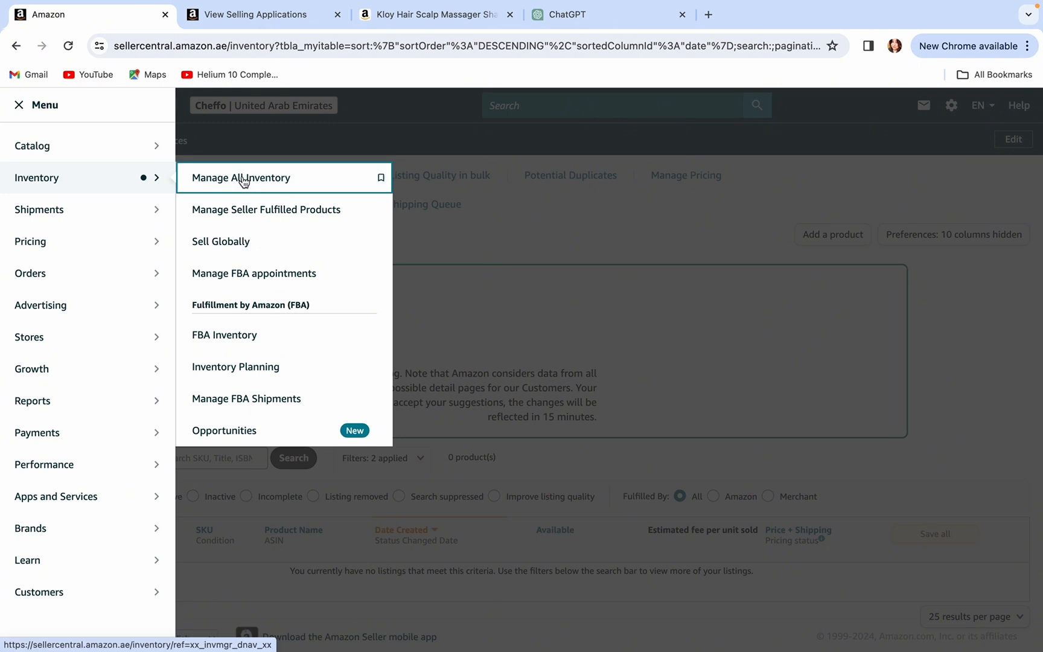
left_click(232, 180)
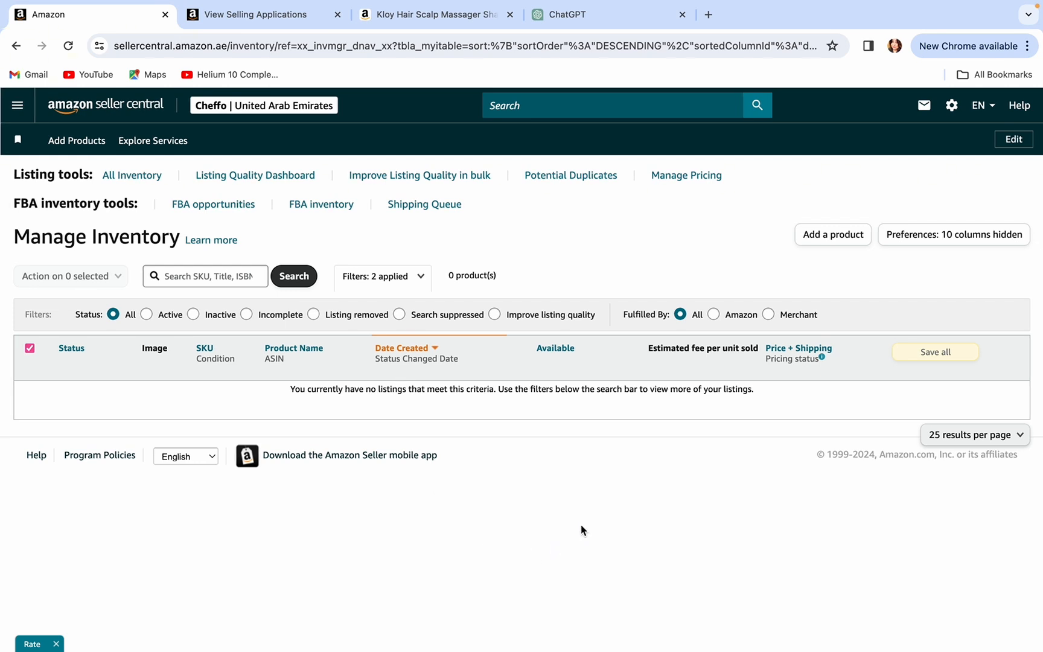
scroll(581, 530, "right", 1)
scroll(606, 527, "left", 1)
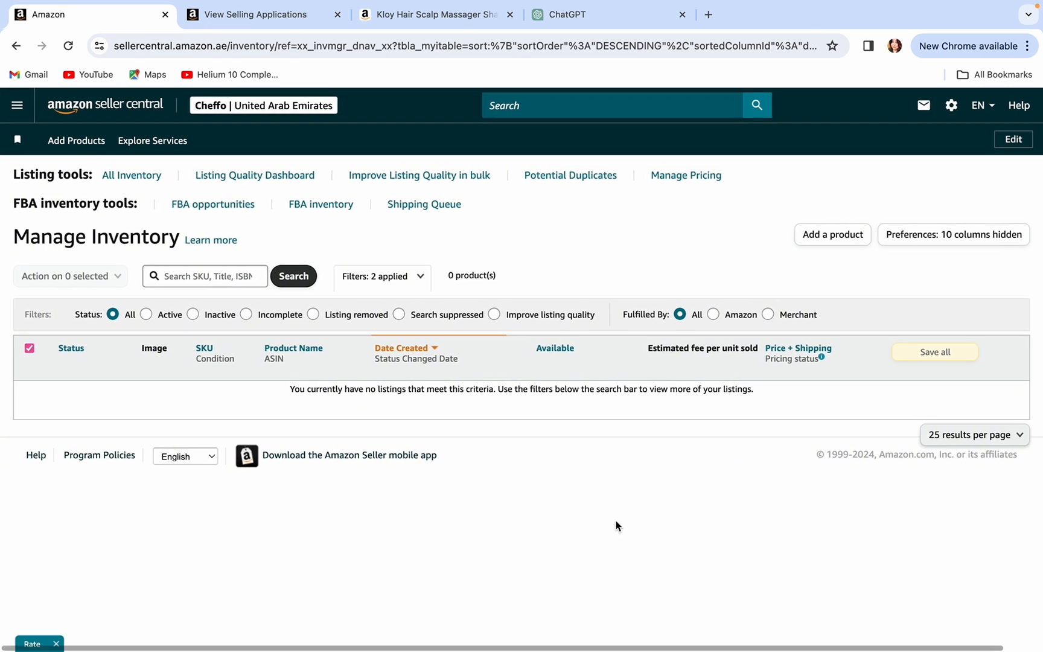